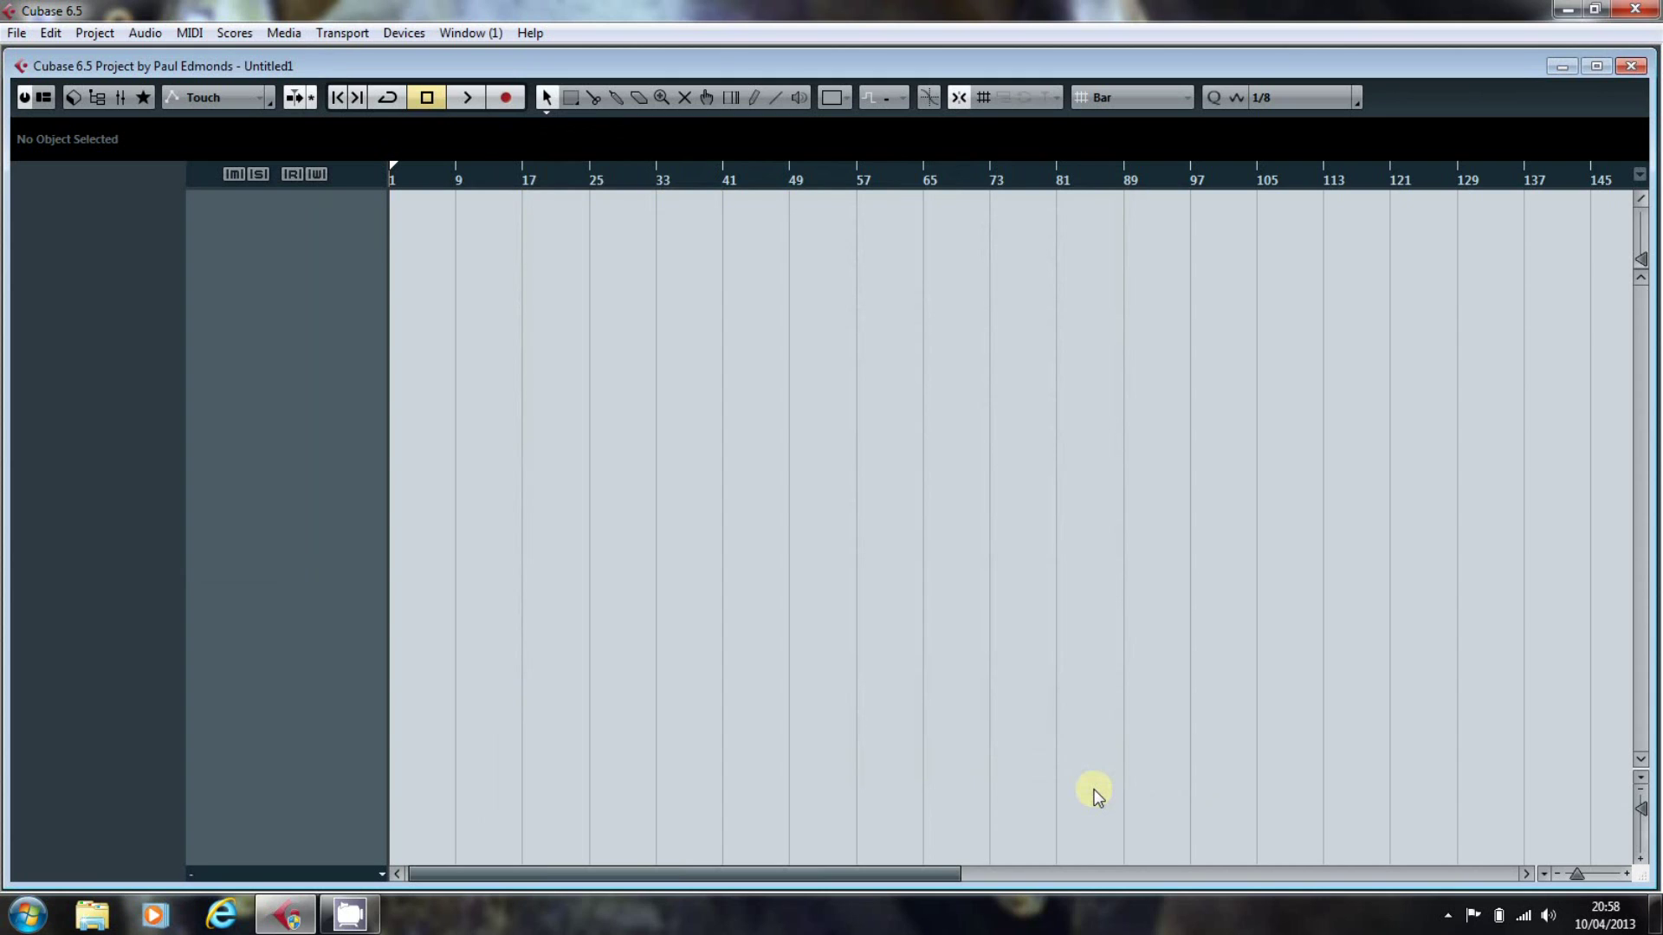
Step: Start a new project from the File menu to bring up the Project Assistant
{"action": "left_click", "coordinate": [16, 33]}
{"action": "left_click", "coordinate": [26, 52]}
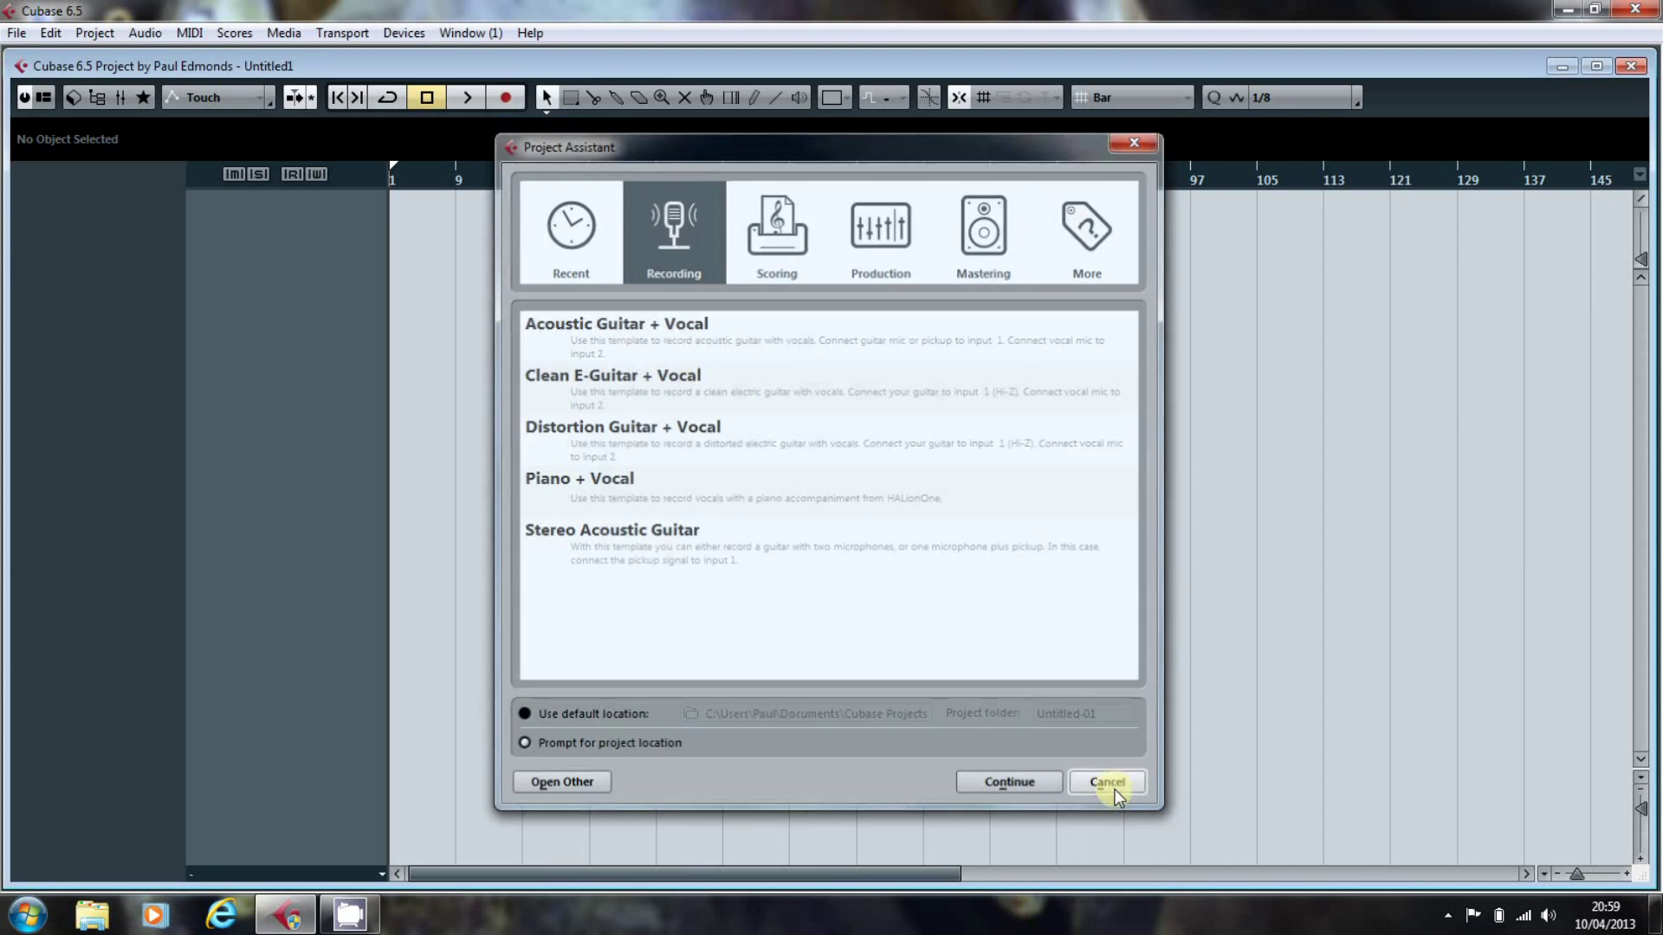
Step: Cancel the Project Assistant to land in the empty Untitled1 project
{"action": "left_click", "coordinate": [1115, 788]}
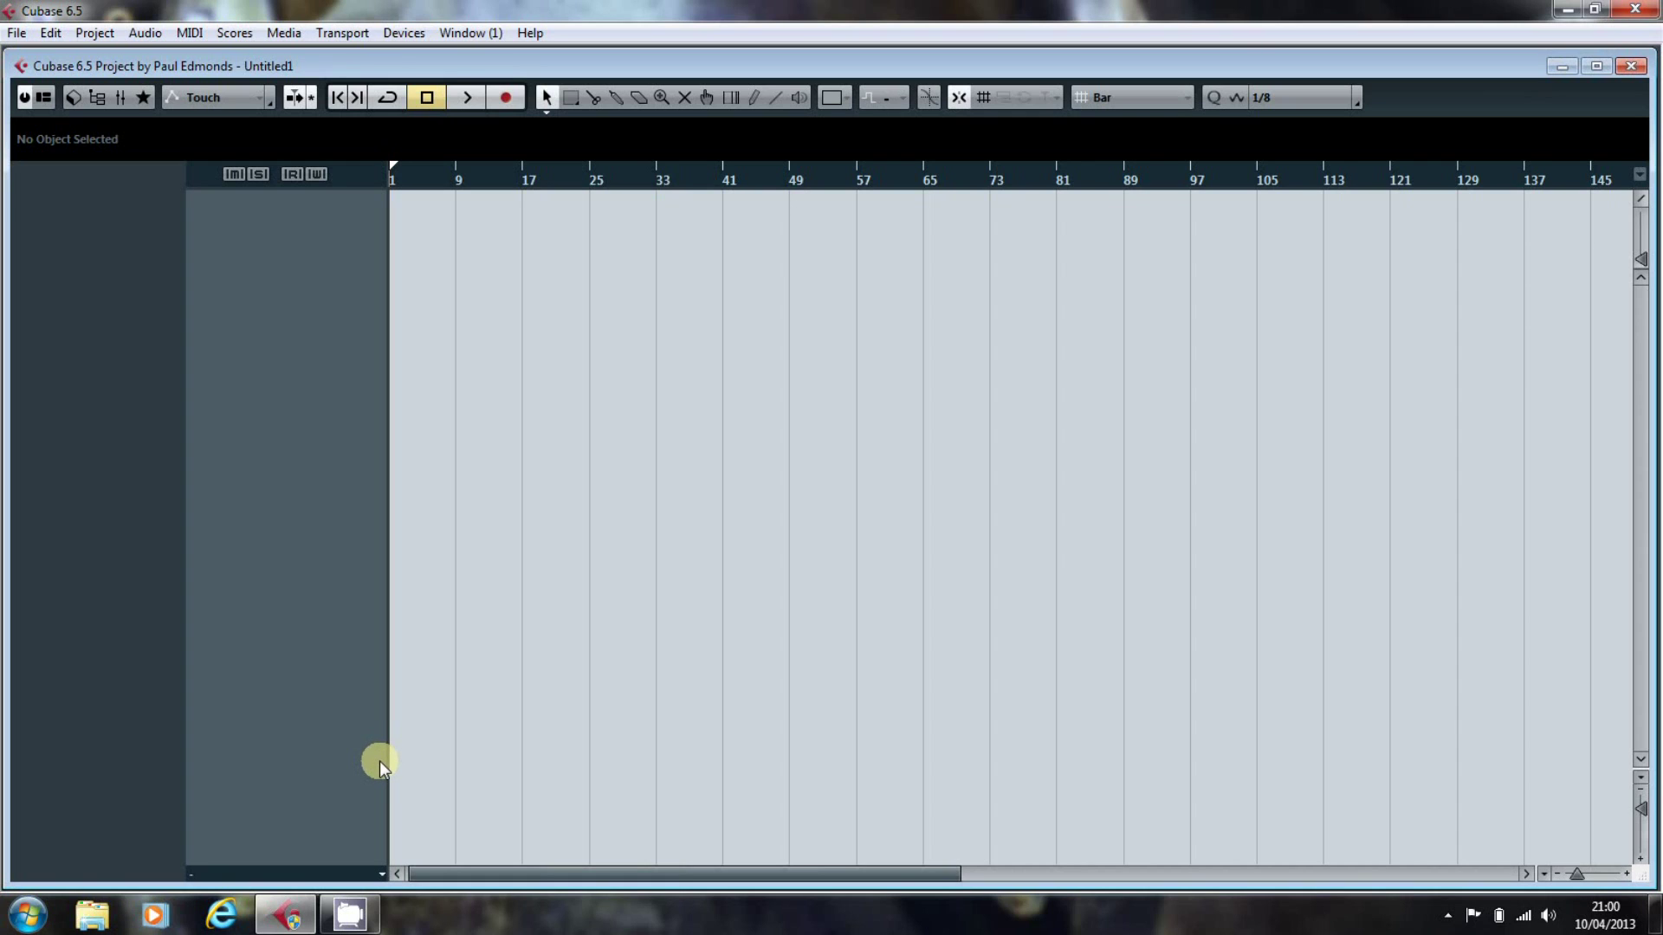
Step: Add a folder track named Bass Guitar and colour it teal
{"action": "left_click", "coordinate": [837, 97]}
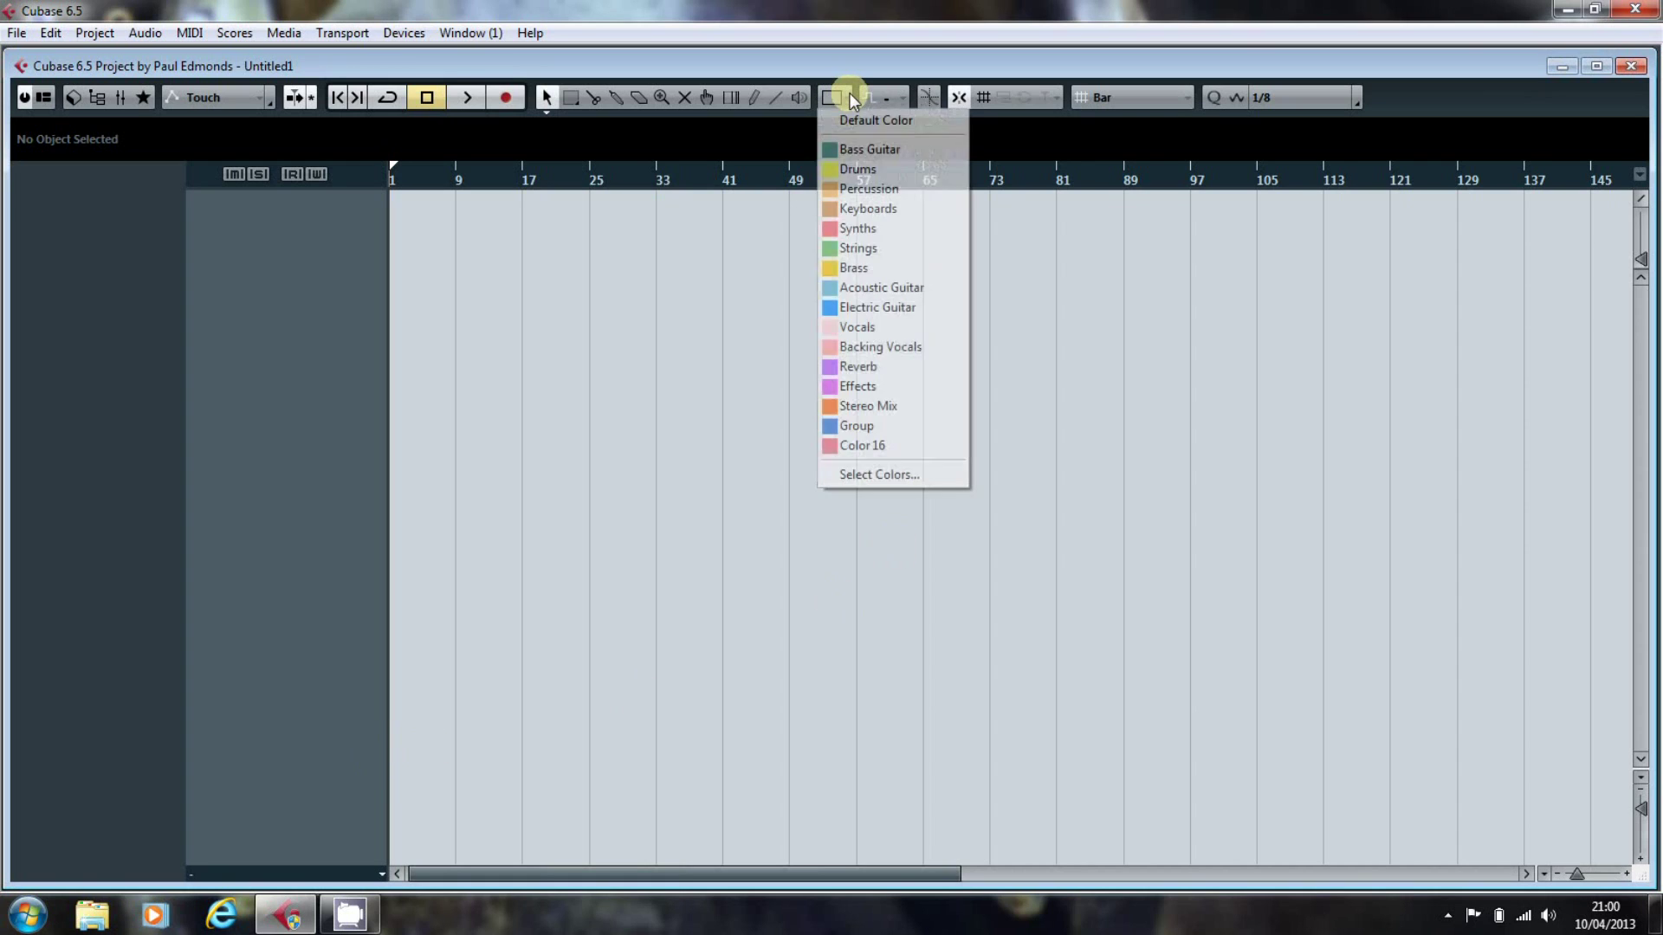
{"action": "left_click", "coordinate": [875, 445]}
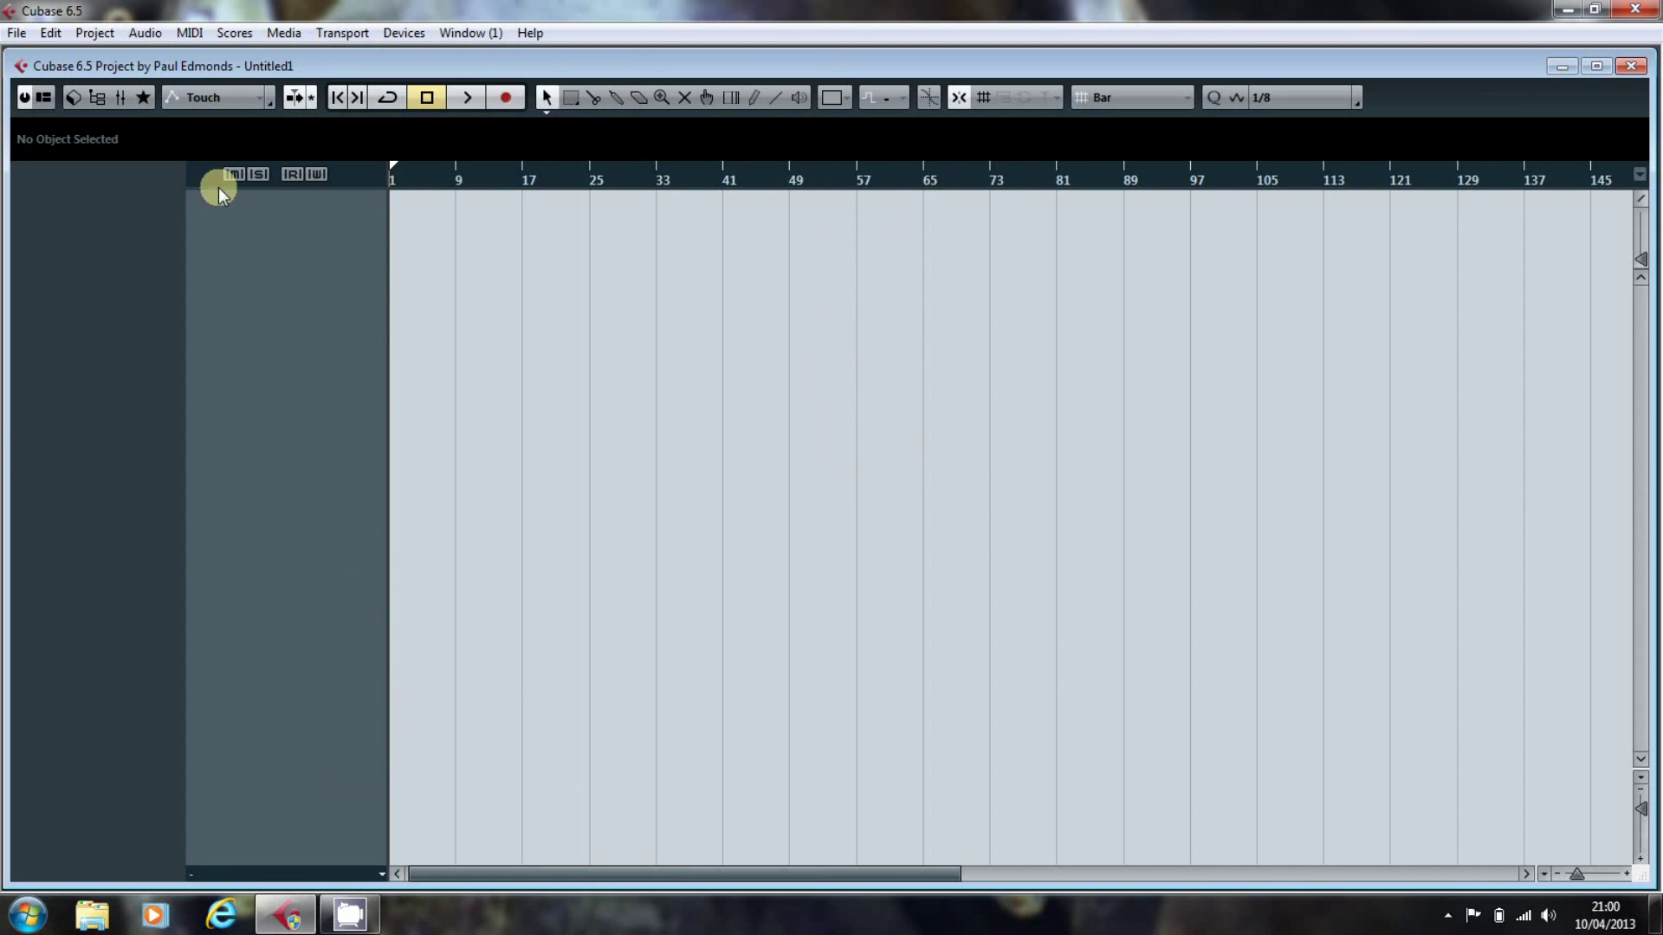
{"action": "left_click", "coordinate": [94, 33]}
{"action": "mouse_move", "coordinate": [113, 59]}
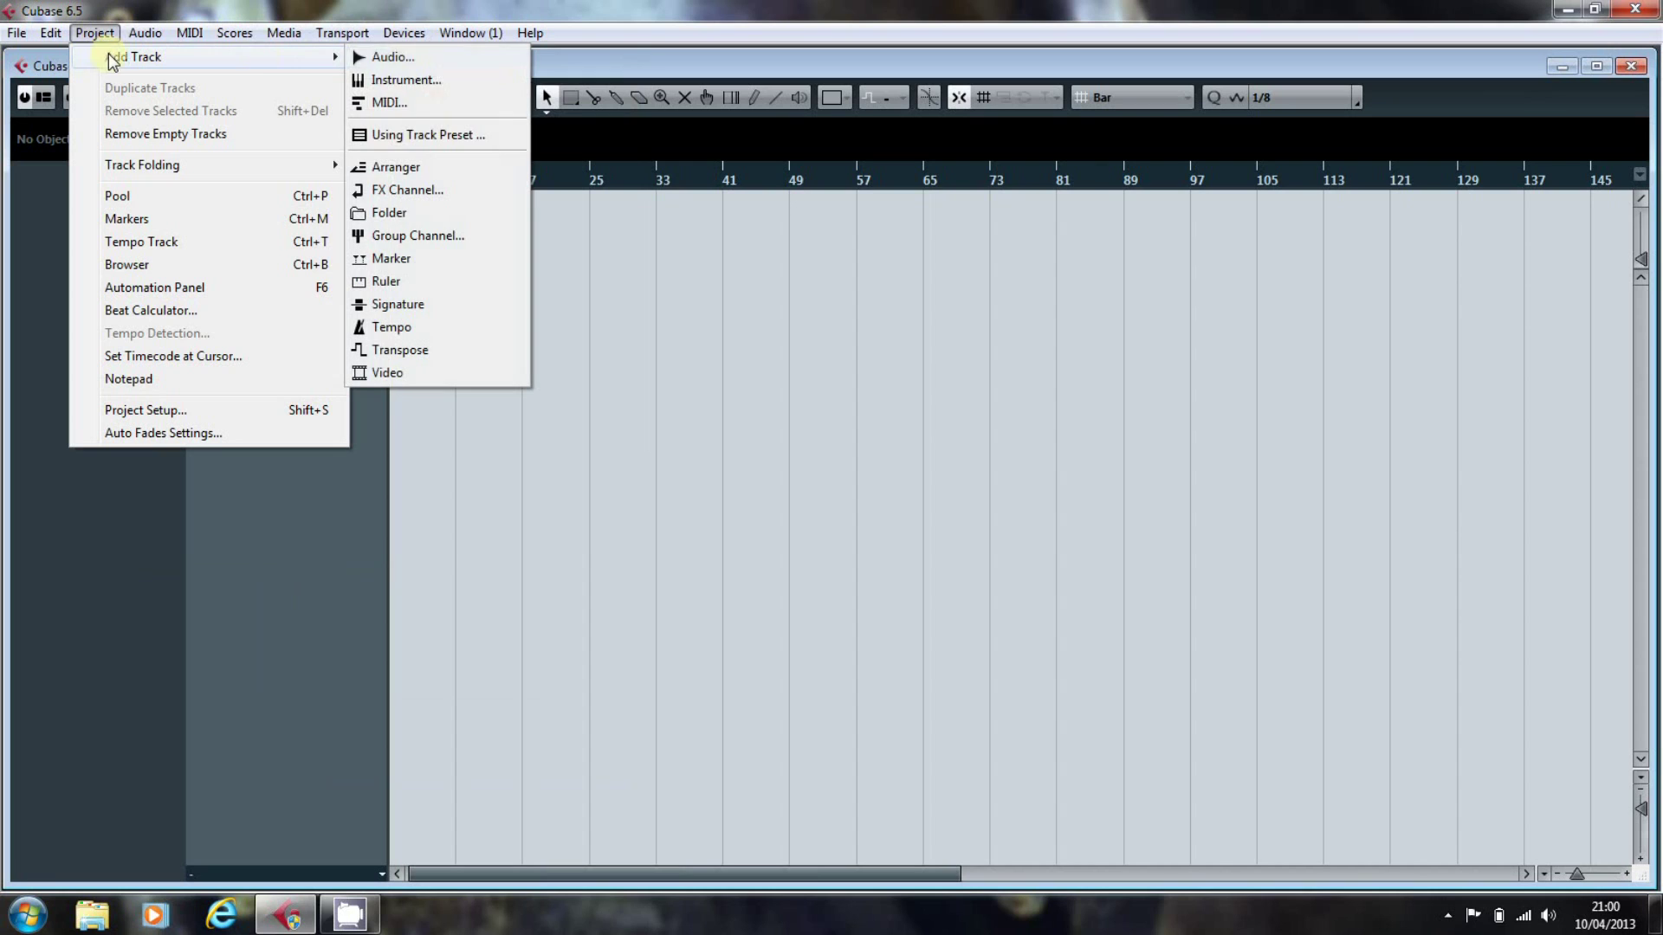
{"action": "left_click", "coordinate": [400, 213]}
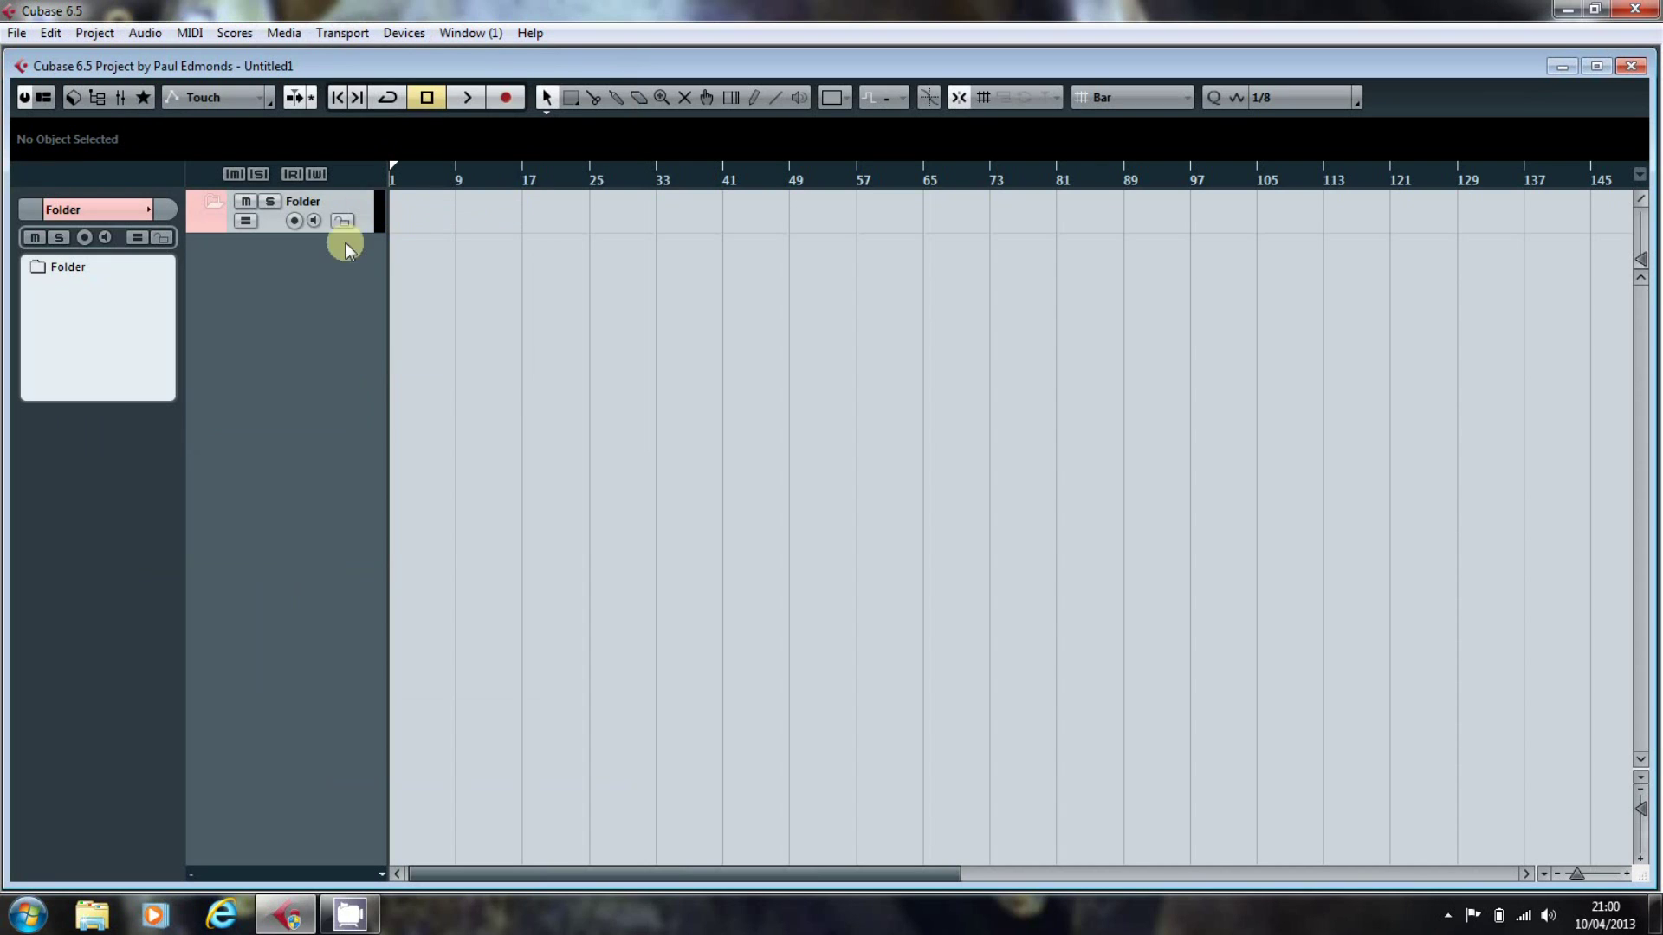
{"action": "double_click", "coordinate": [314, 201]}
{"action": "type", "text": "Bass Guitar"}
{"action": "key", "text": "Return"}
{"action": "left_click", "coordinate": [149, 211]}
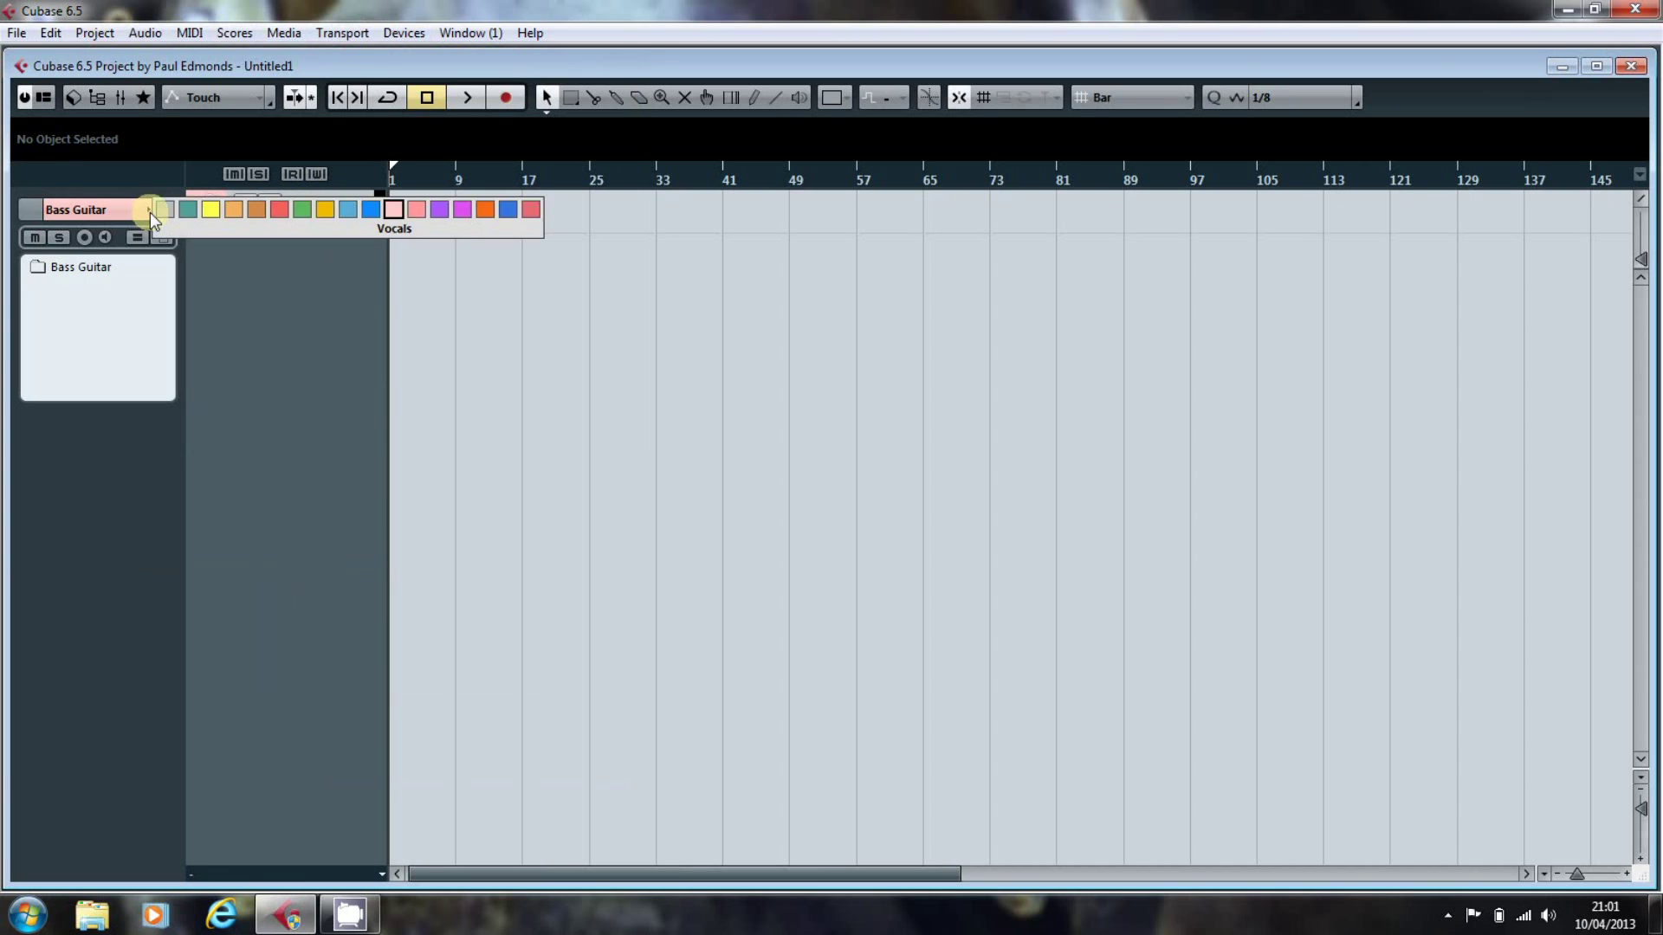
{"action": "left_click", "coordinate": [196, 211]}
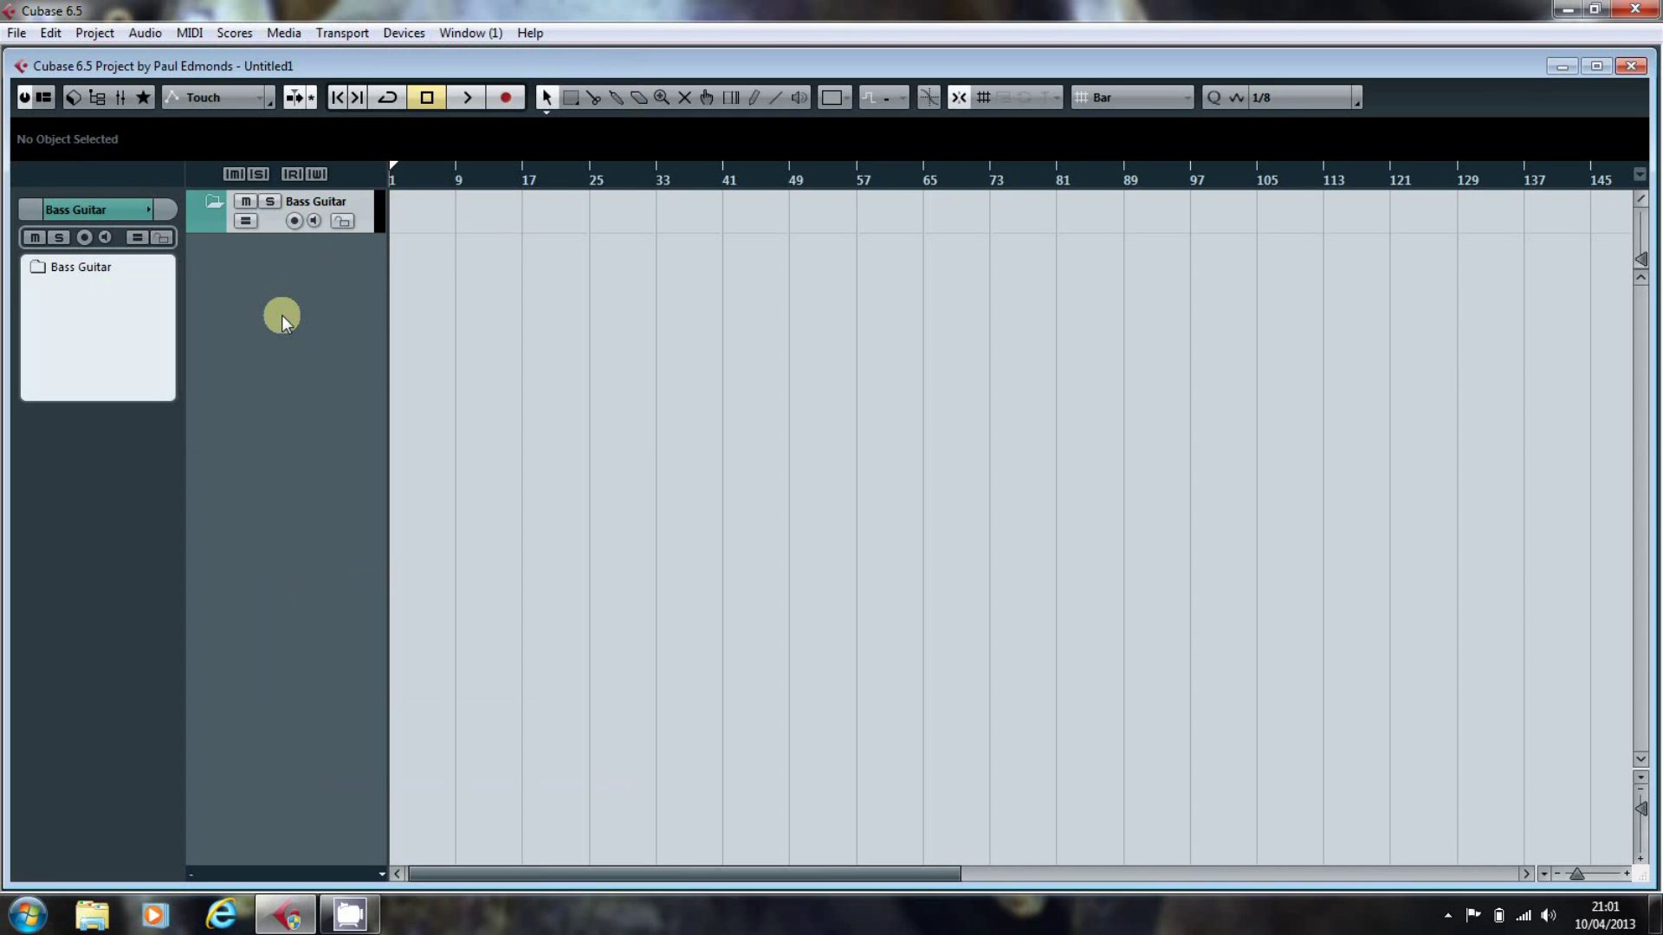
Step: Add a second folder track named Drums and colour it yellow
{"action": "left_click", "coordinate": [94, 33]}
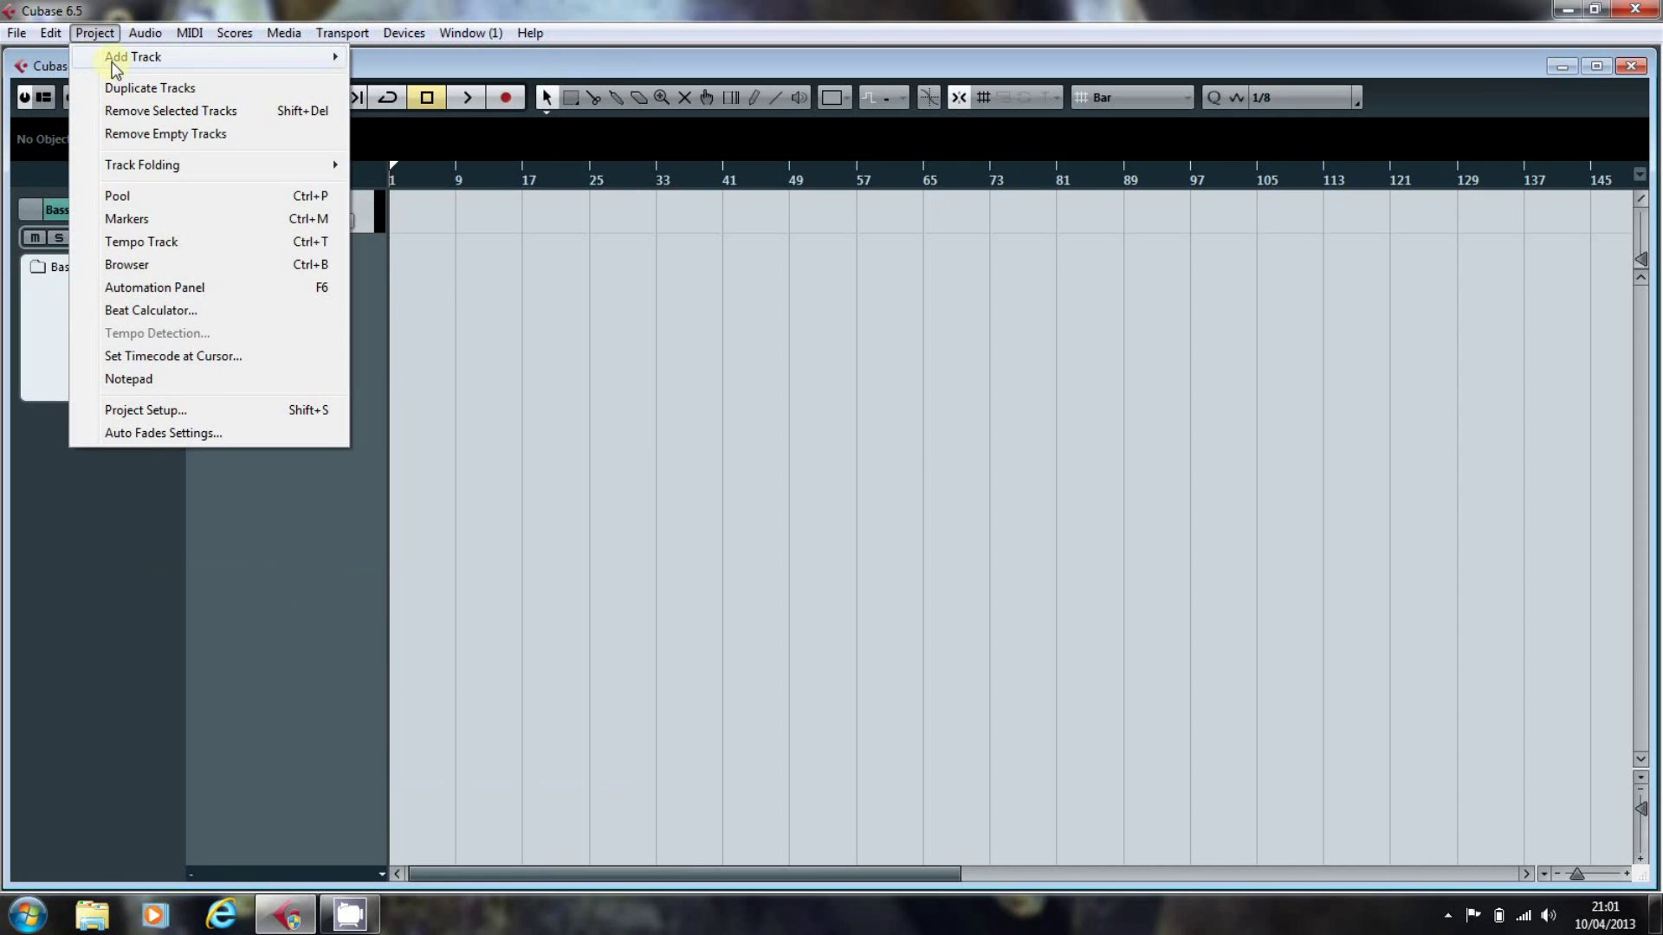
{"action": "mouse_move", "coordinate": [113, 57]}
{"action": "left_click", "coordinate": [419, 213]}
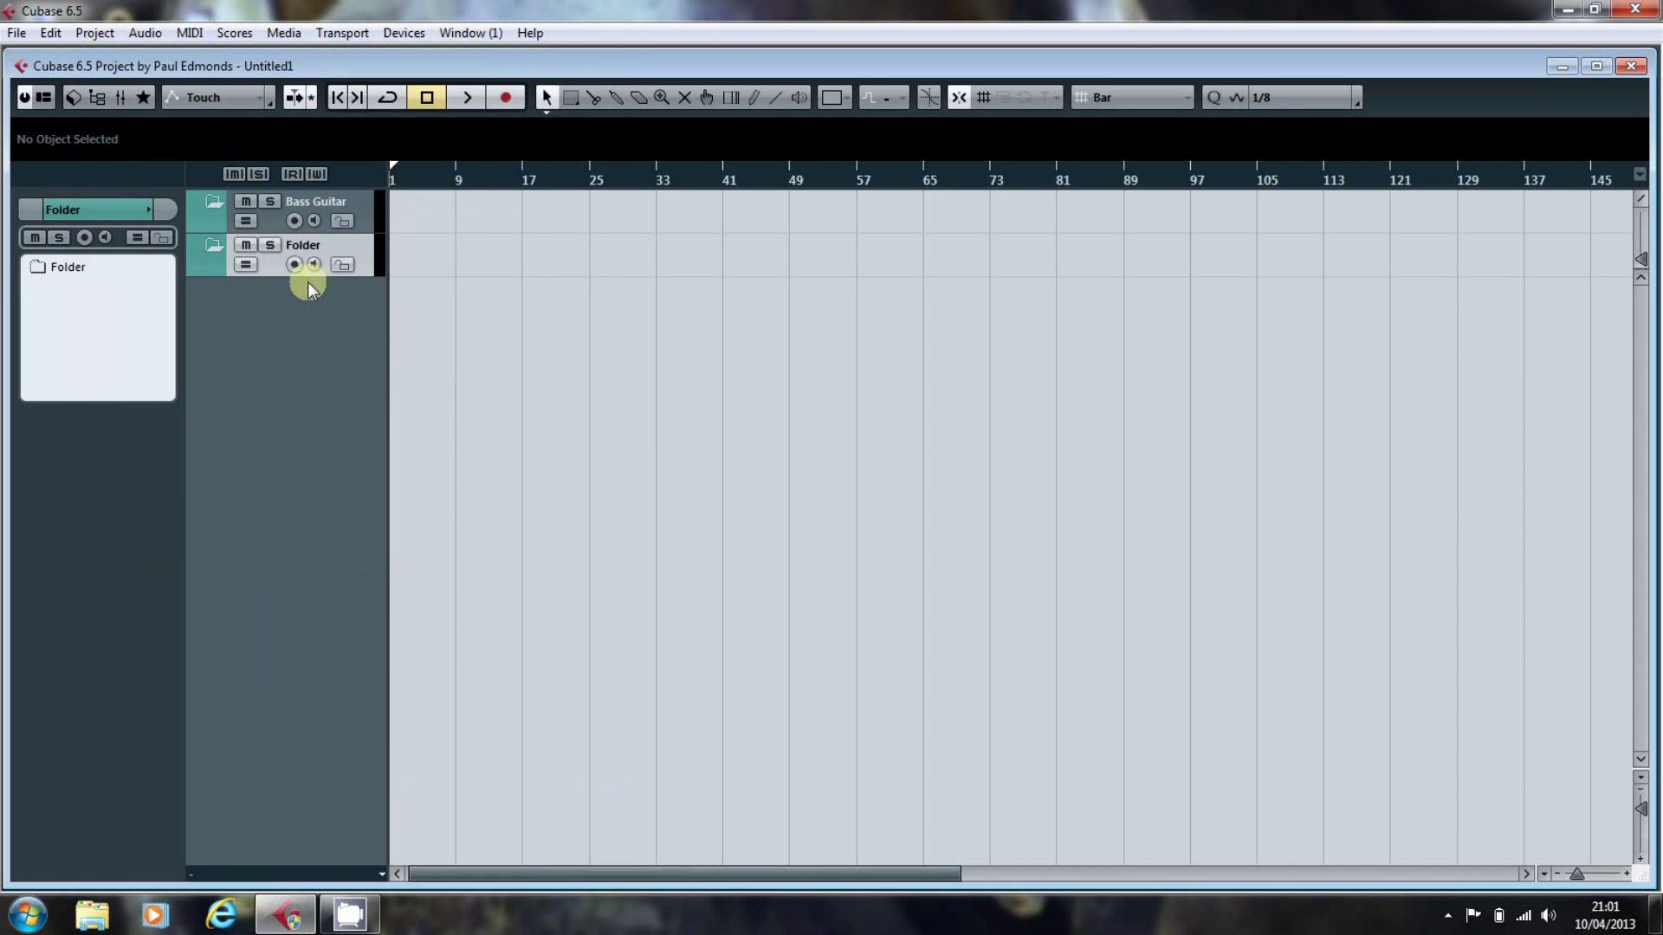
{"action": "double_click", "coordinate": [330, 246]}
{"action": "key", "text": "Return"}
{"action": "left_click", "coordinate": [149, 210]}
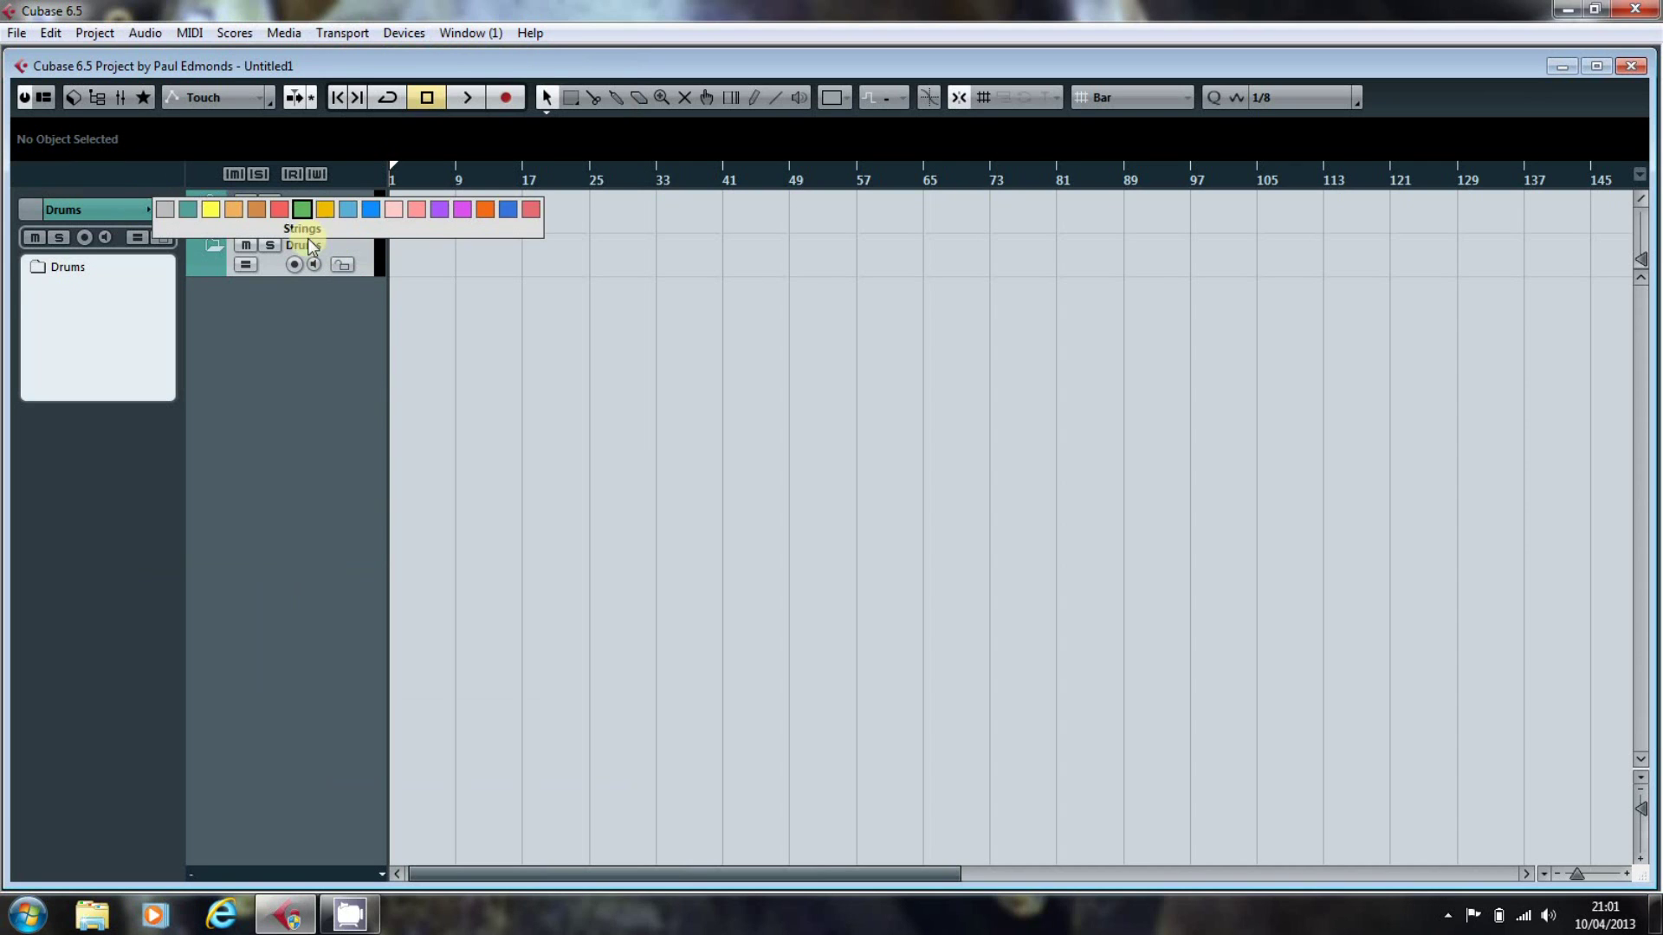
{"action": "left_click", "coordinate": [206, 206]}
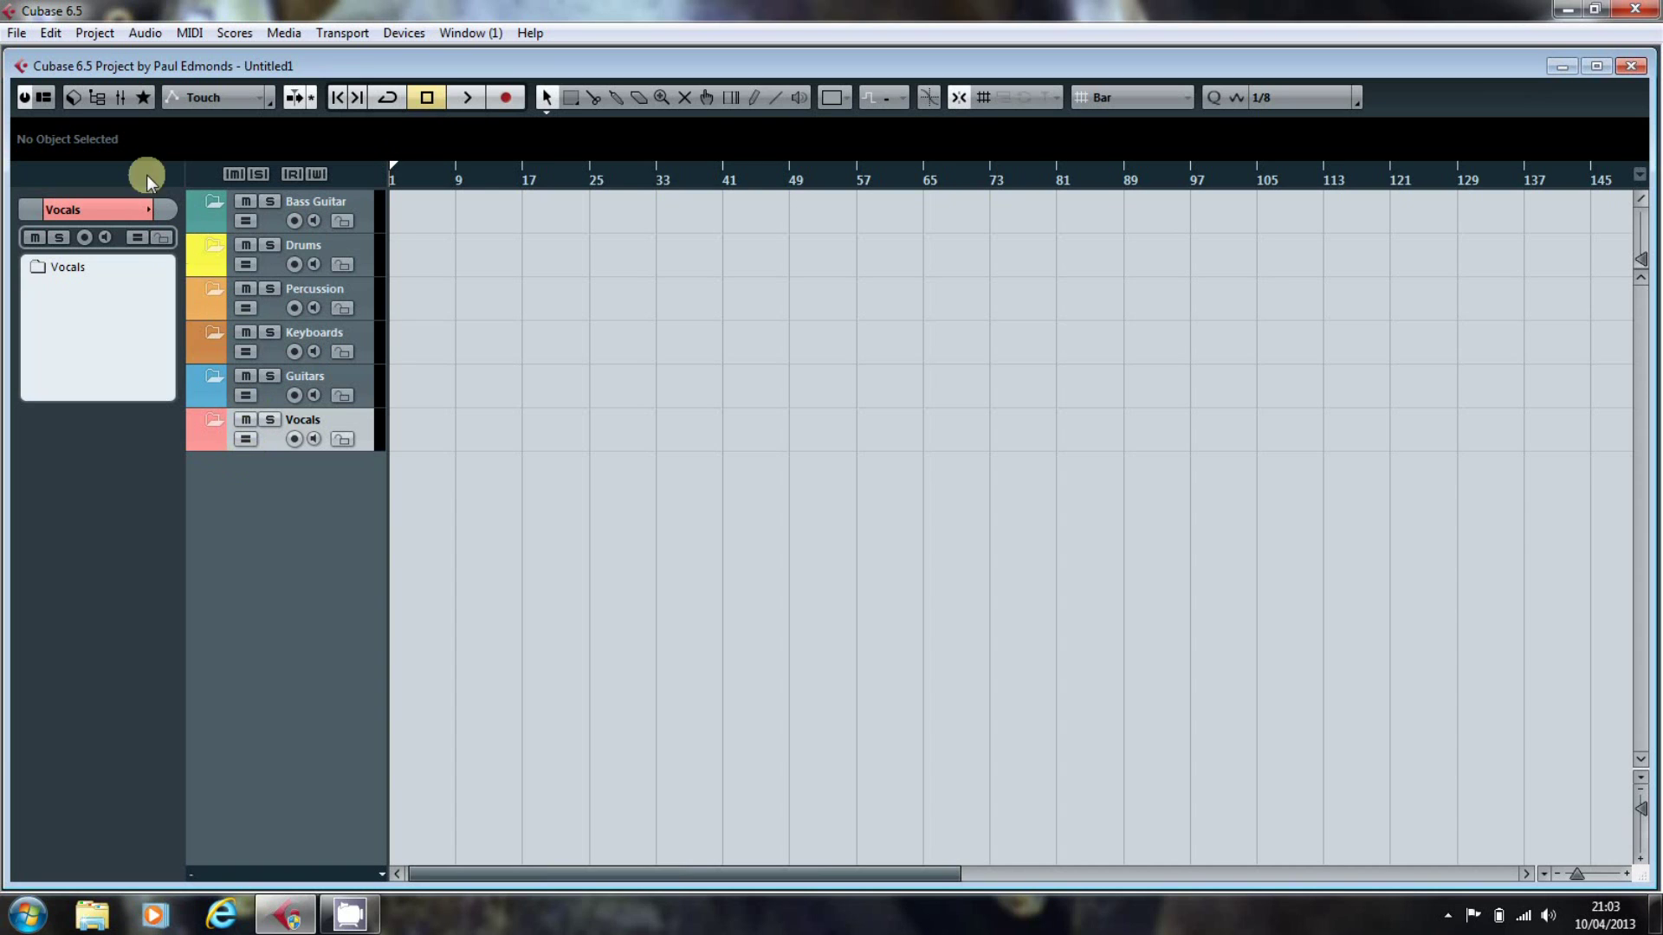
Step: Add six stereo group channel tracks
{"action": "left_click", "coordinate": [97, 39]}
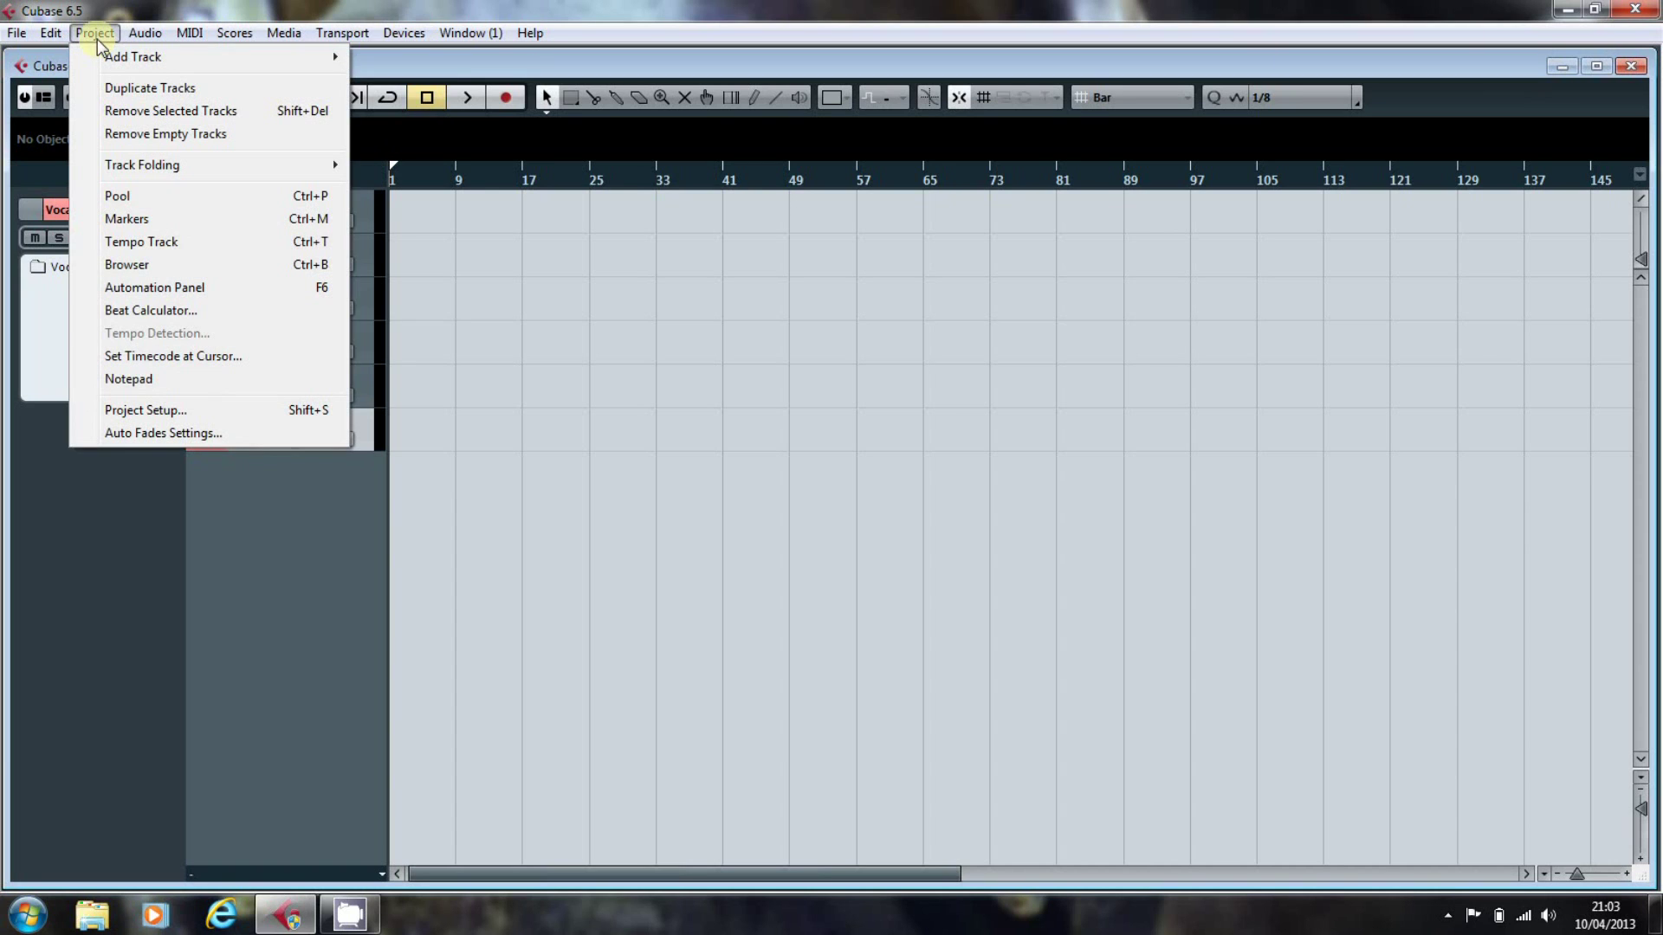
{"action": "mouse_move", "coordinate": [281, 65]}
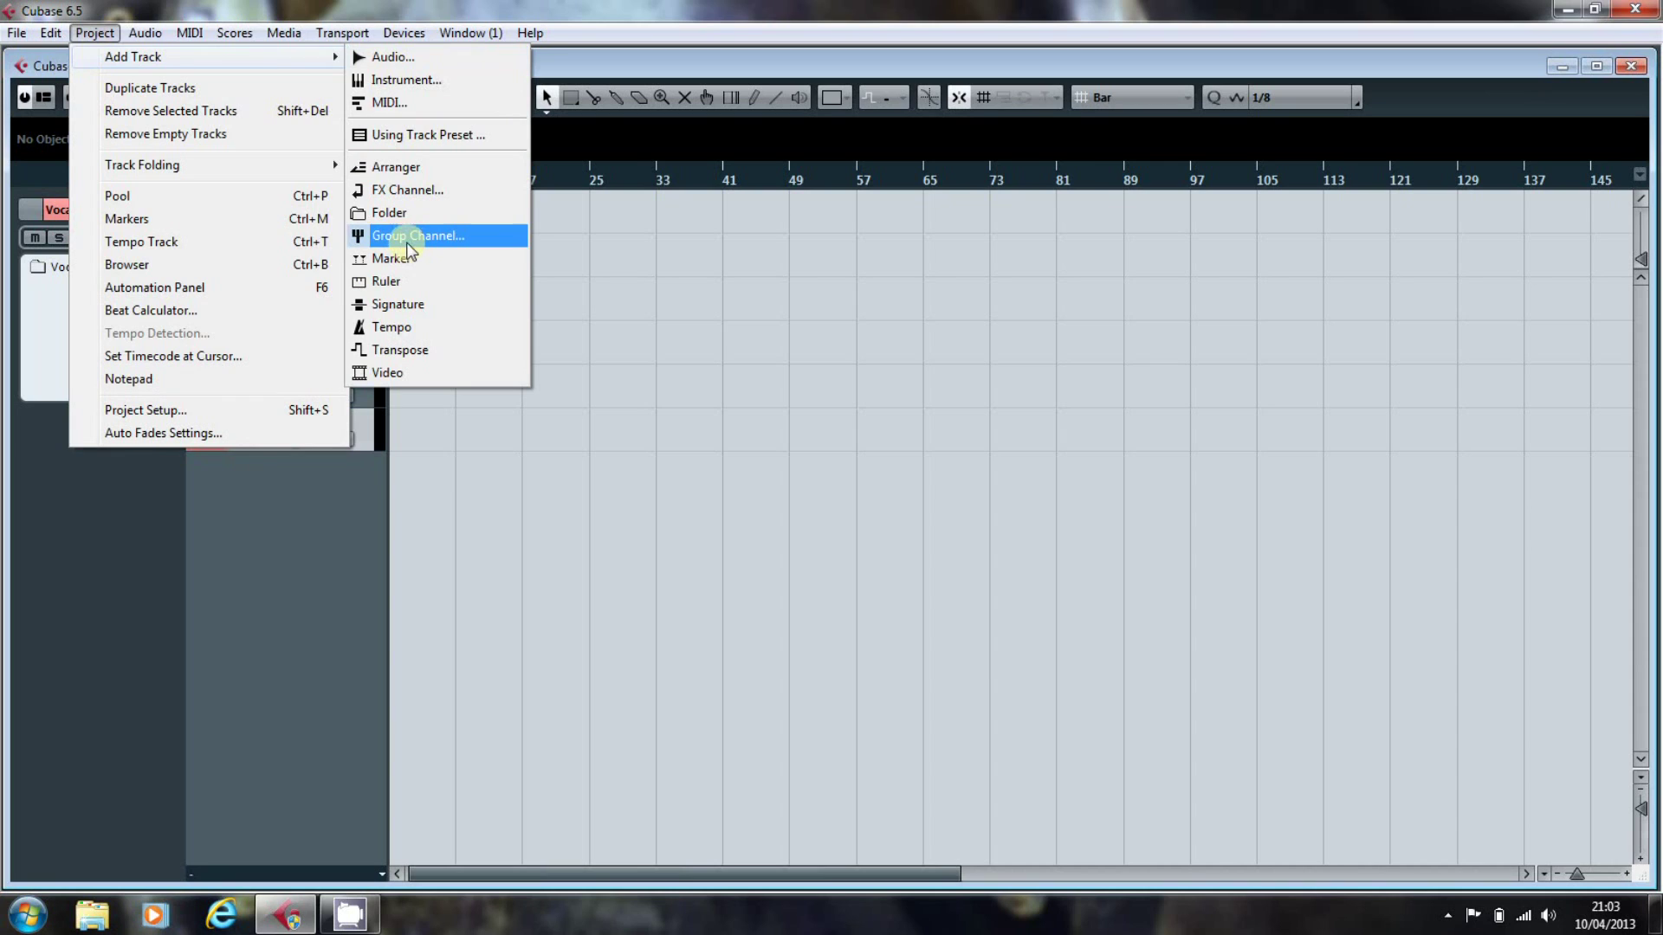
{"action": "left_click", "coordinate": [404, 236]}
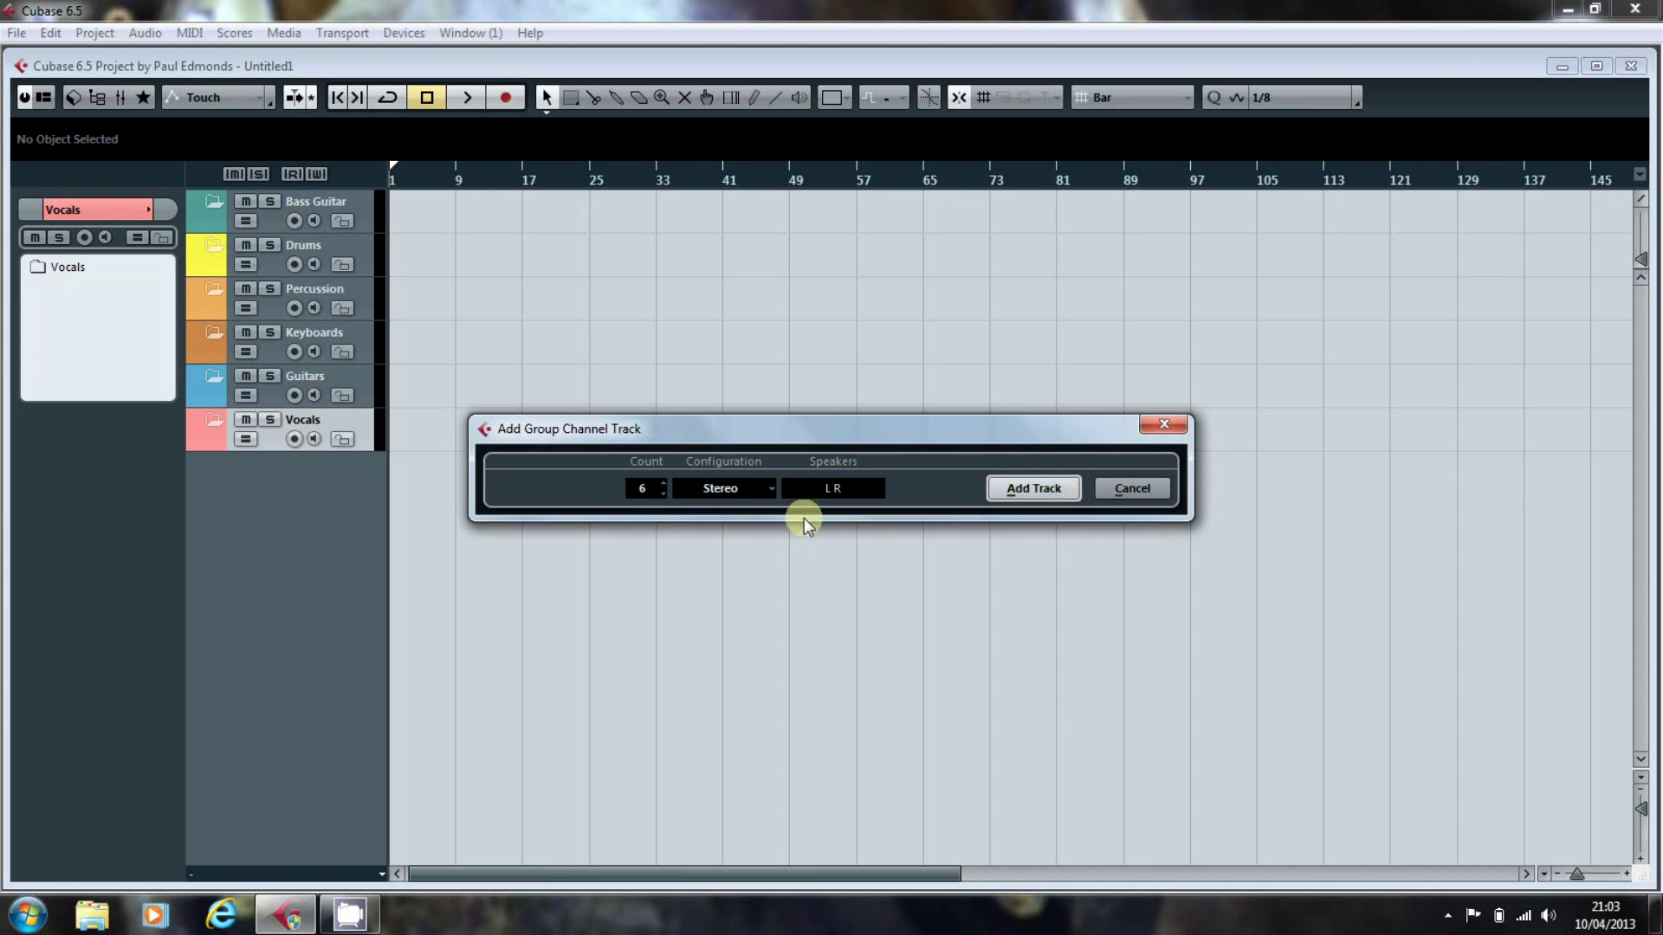
{"action": "left_click", "coordinate": [1068, 488]}
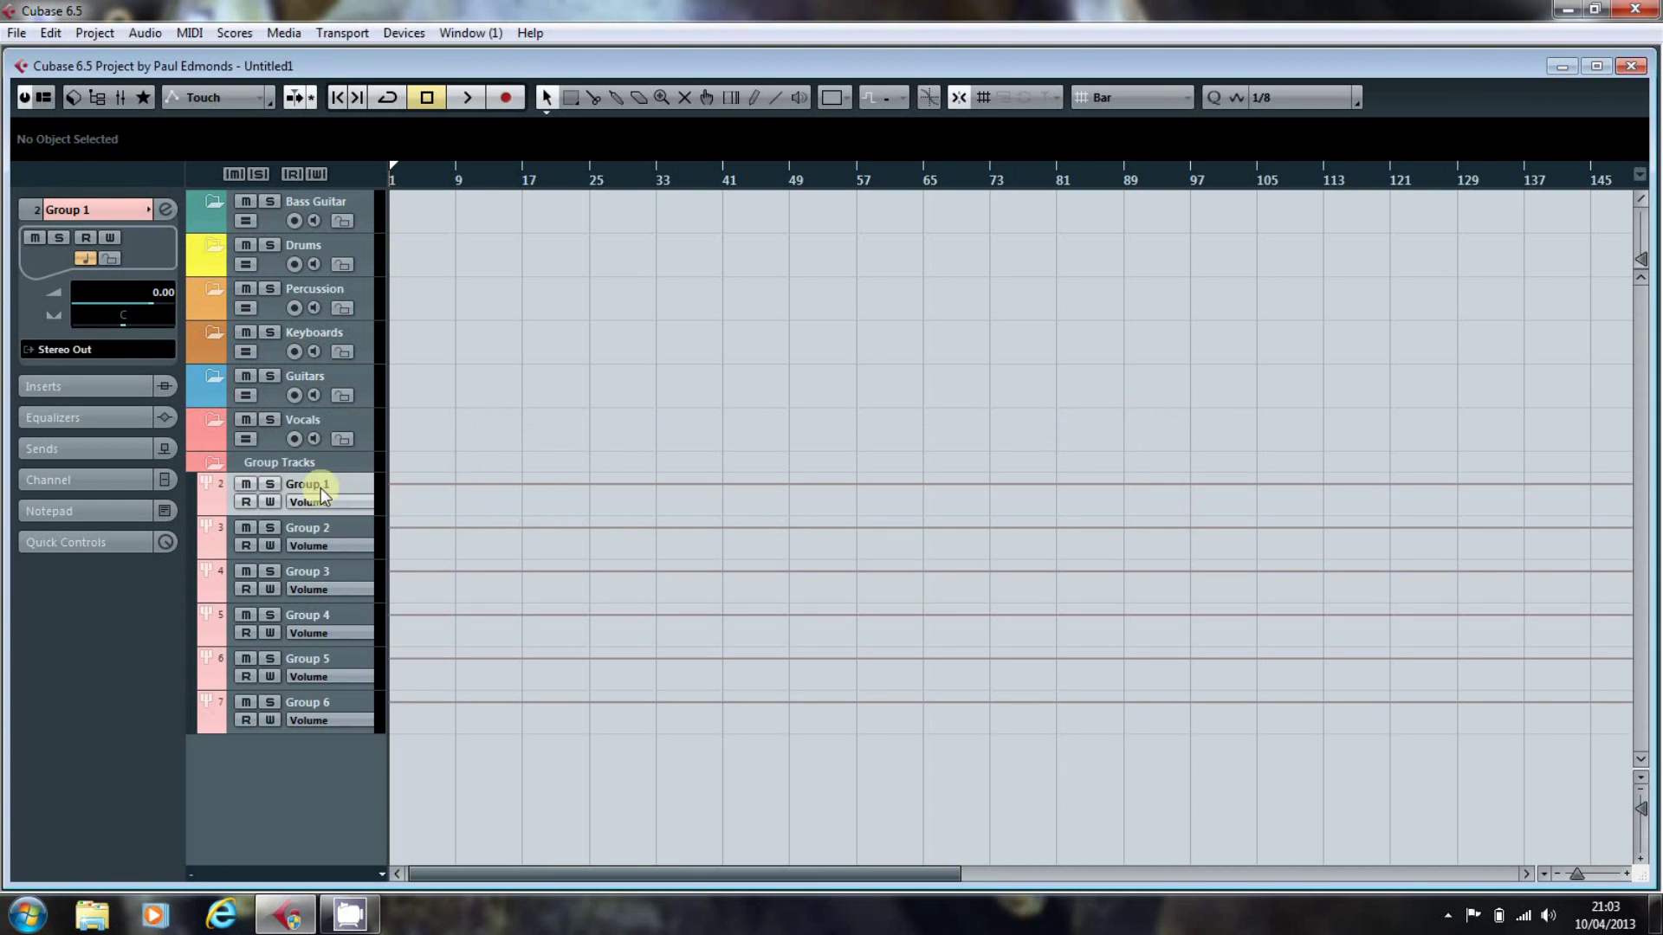
Step: Colour the Group Tracks folder blue and select Group 1 through Group 6
{"action": "left_click", "coordinate": [266, 461]}
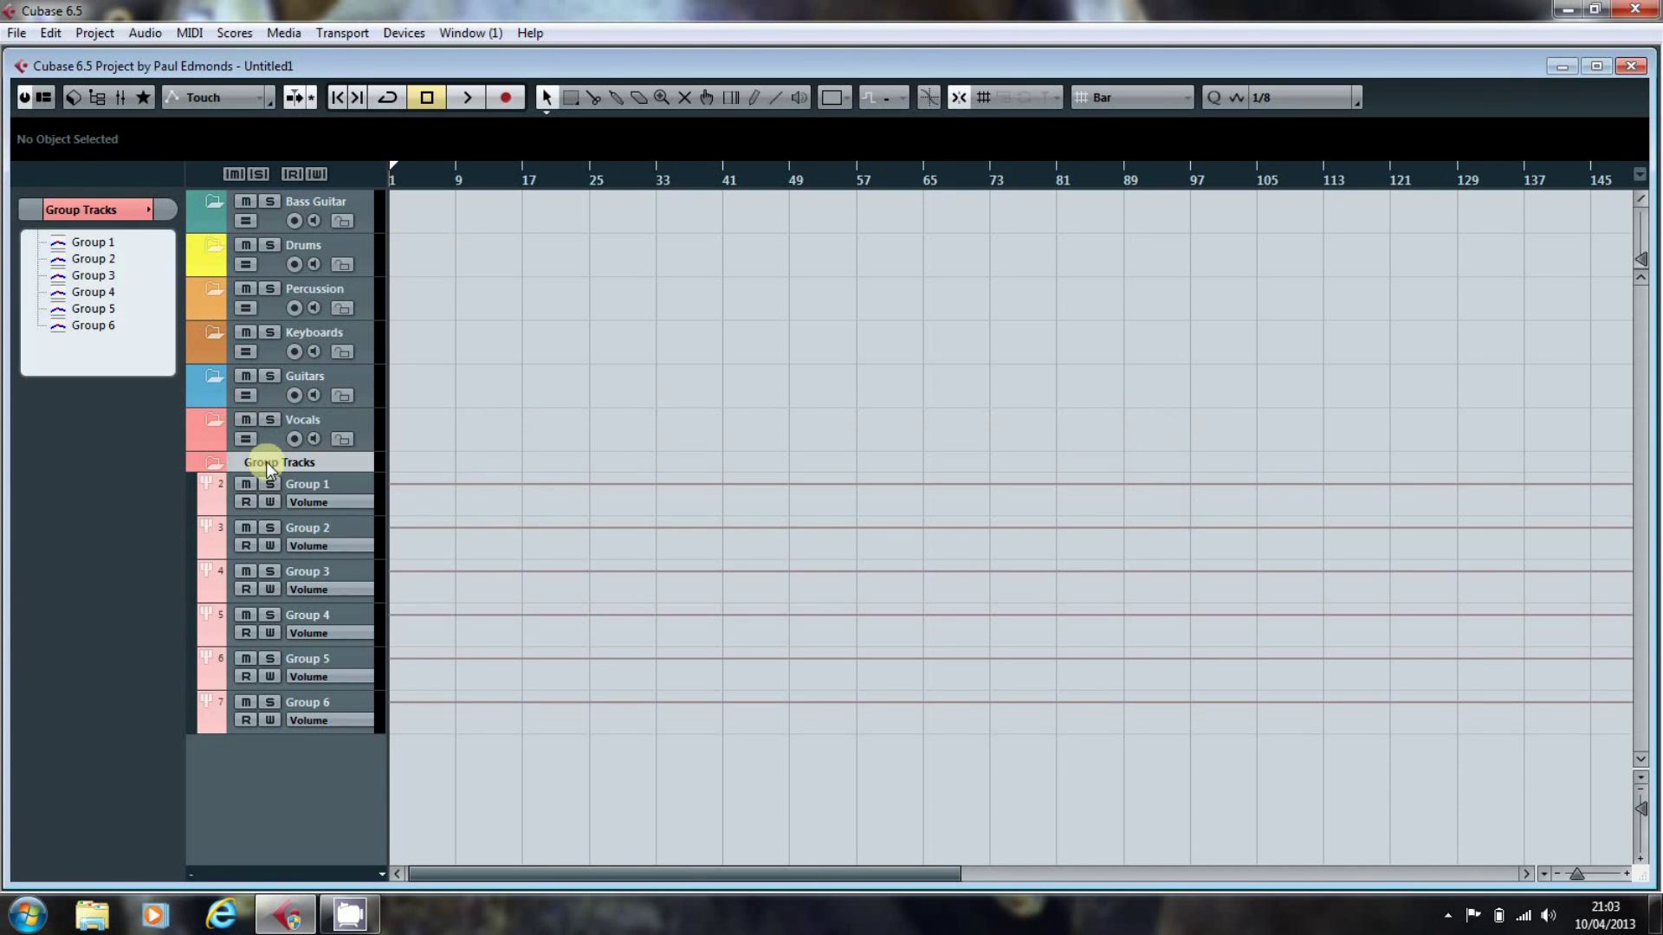
{"action": "left_click", "coordinate": [144, 210]}
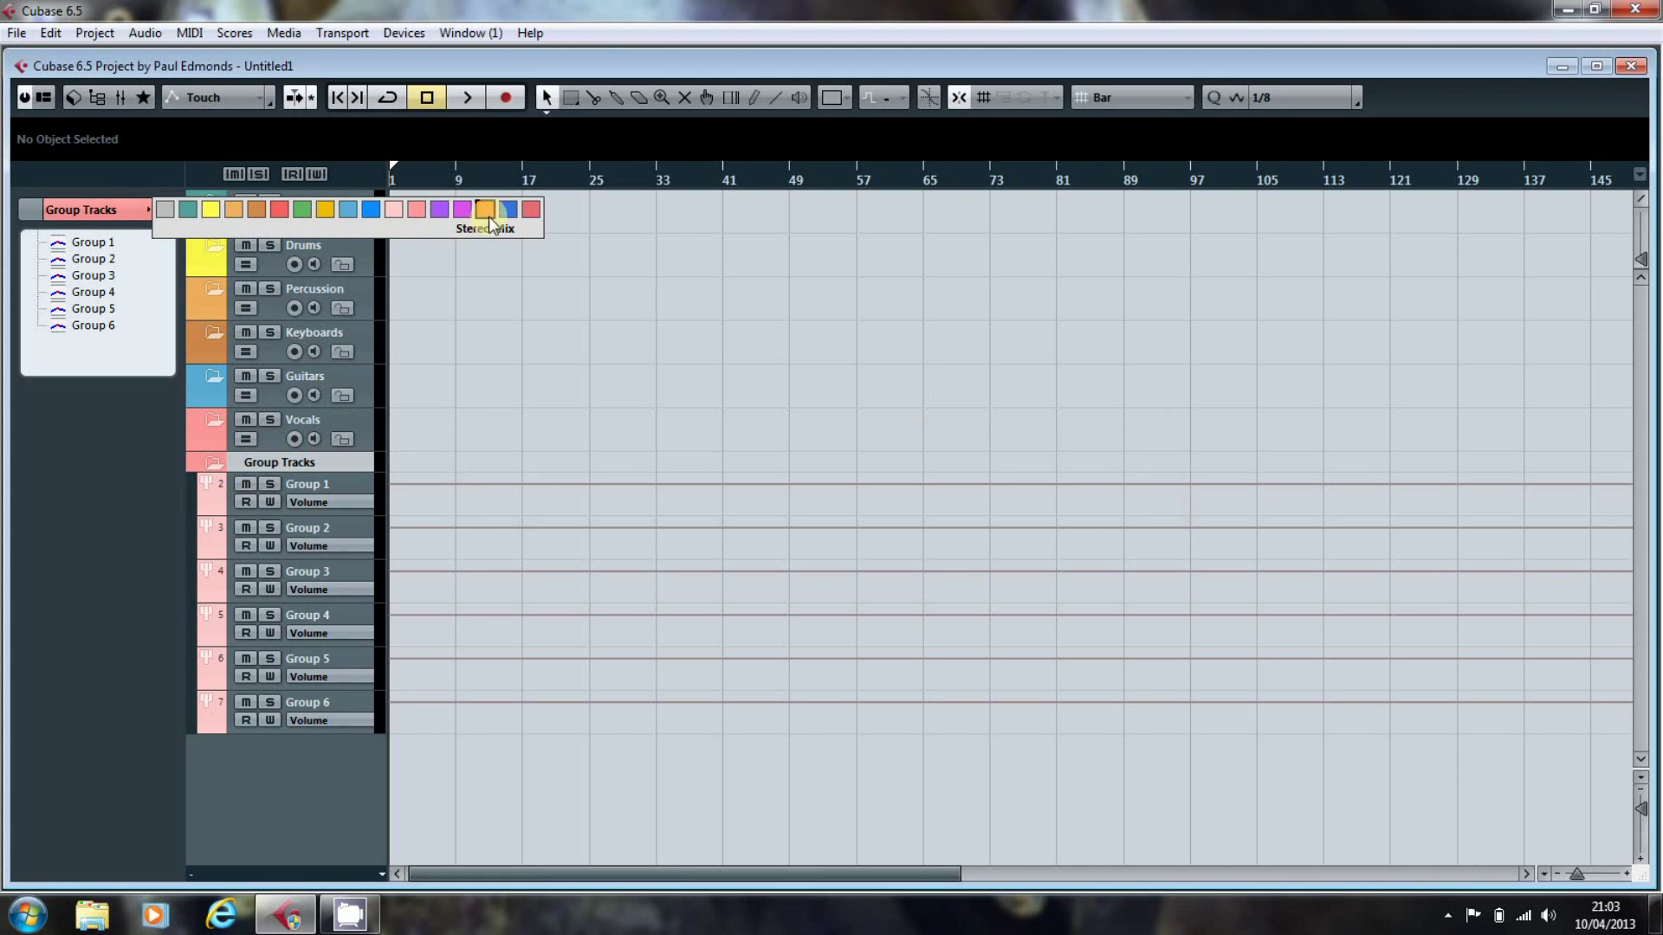
{"action": "left_click", "coordinate": [501, 212]}
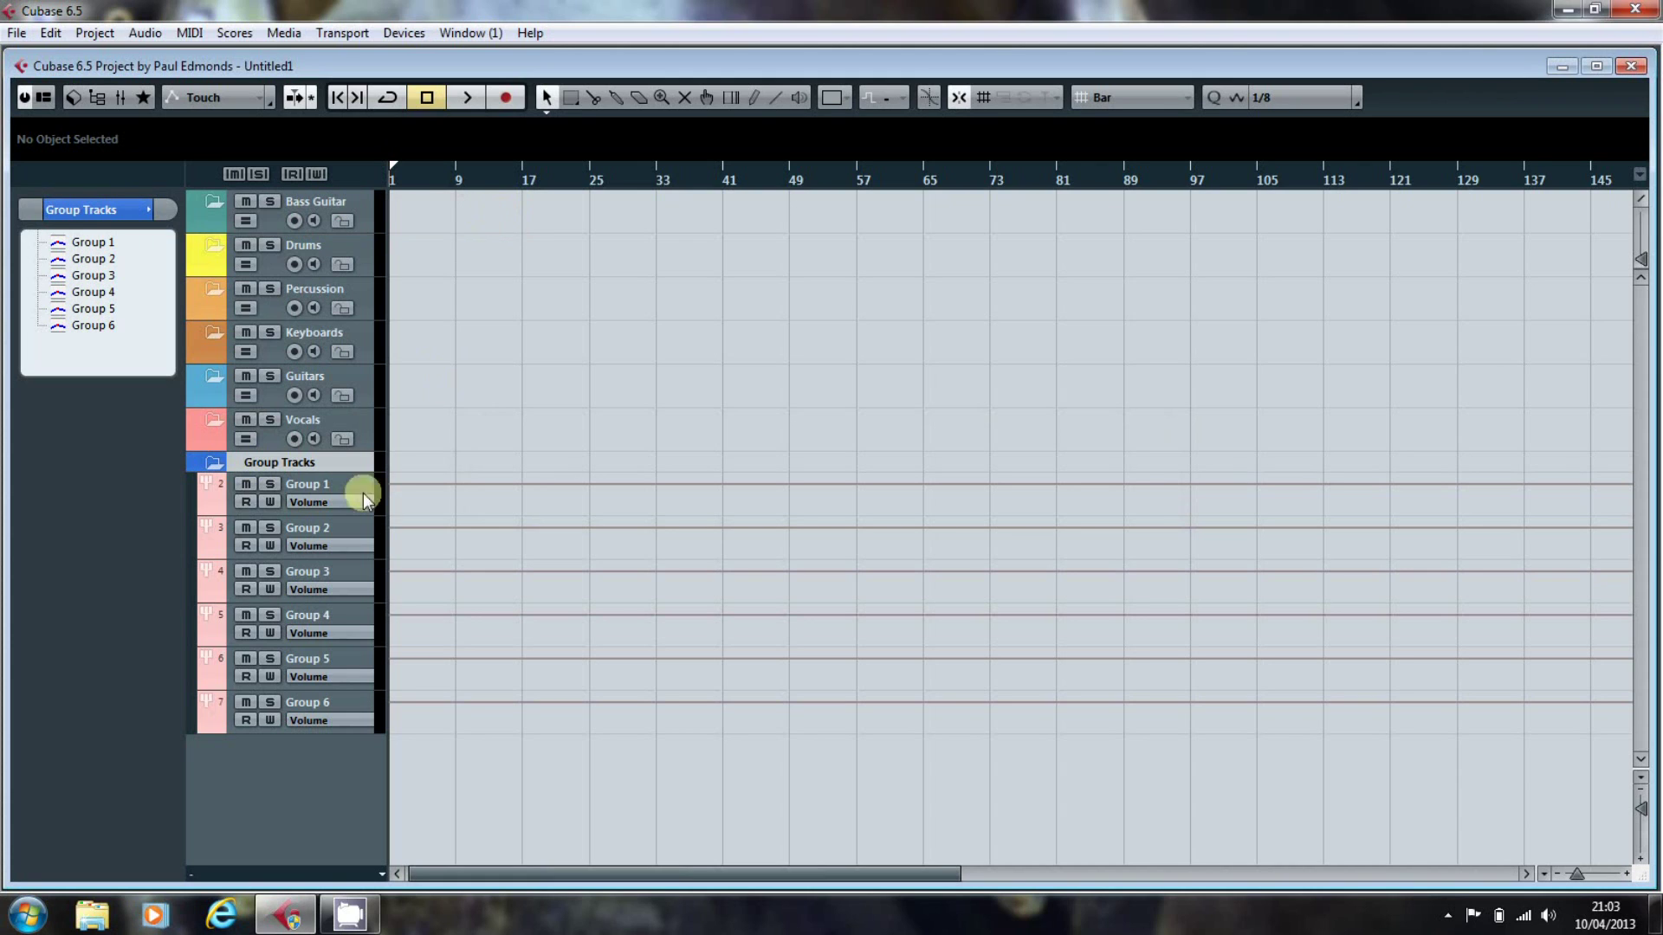
{"action": "left_click", "coordinate": [320, 483]}
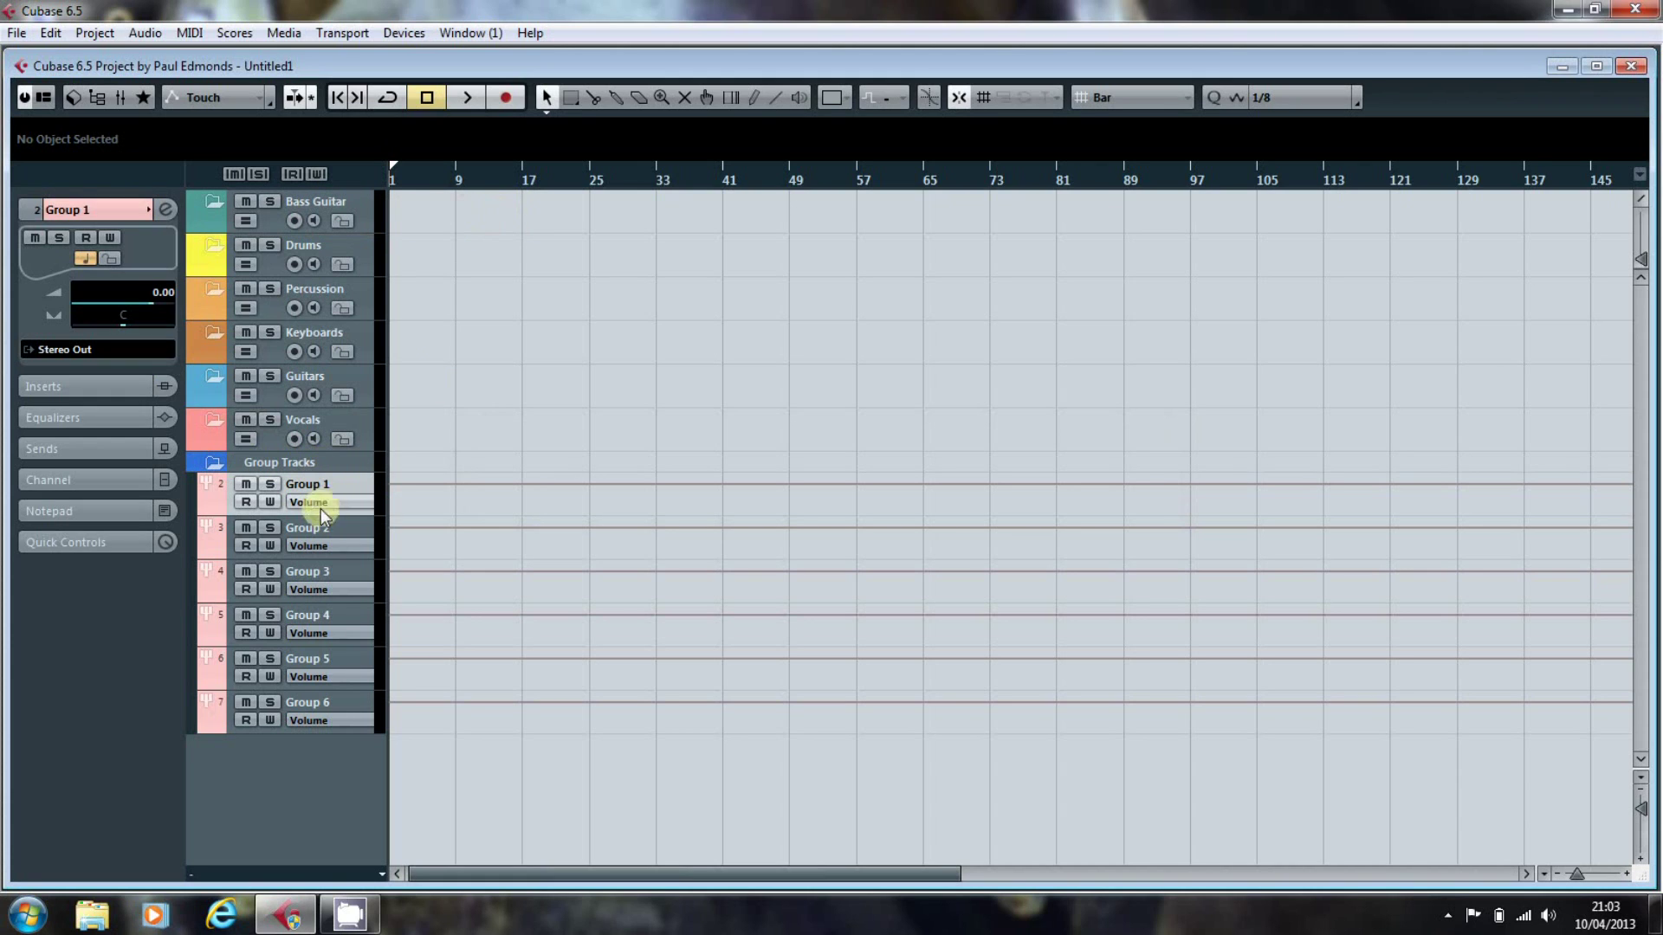
{"action": "left_click", "coordinate": [345, 701], "text": "shift"}
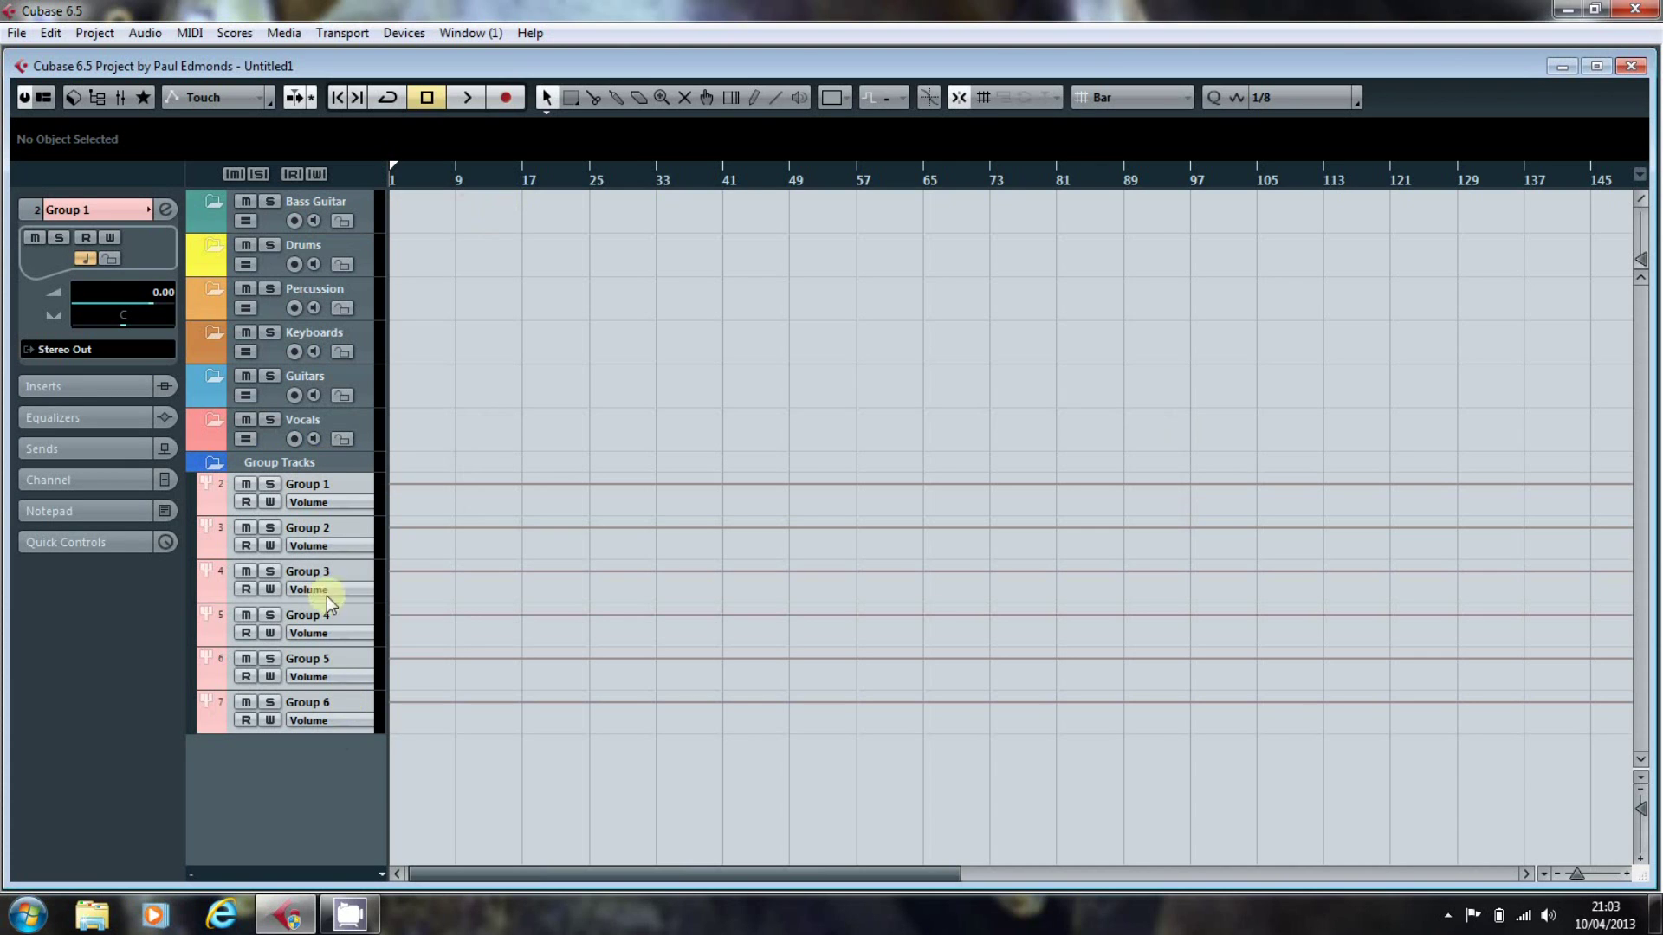
Step: Colour the six selected group tracks blue and rename Group 1 to Bass Guitar
{"action": "left_click", "coordinate": [846, 99]}
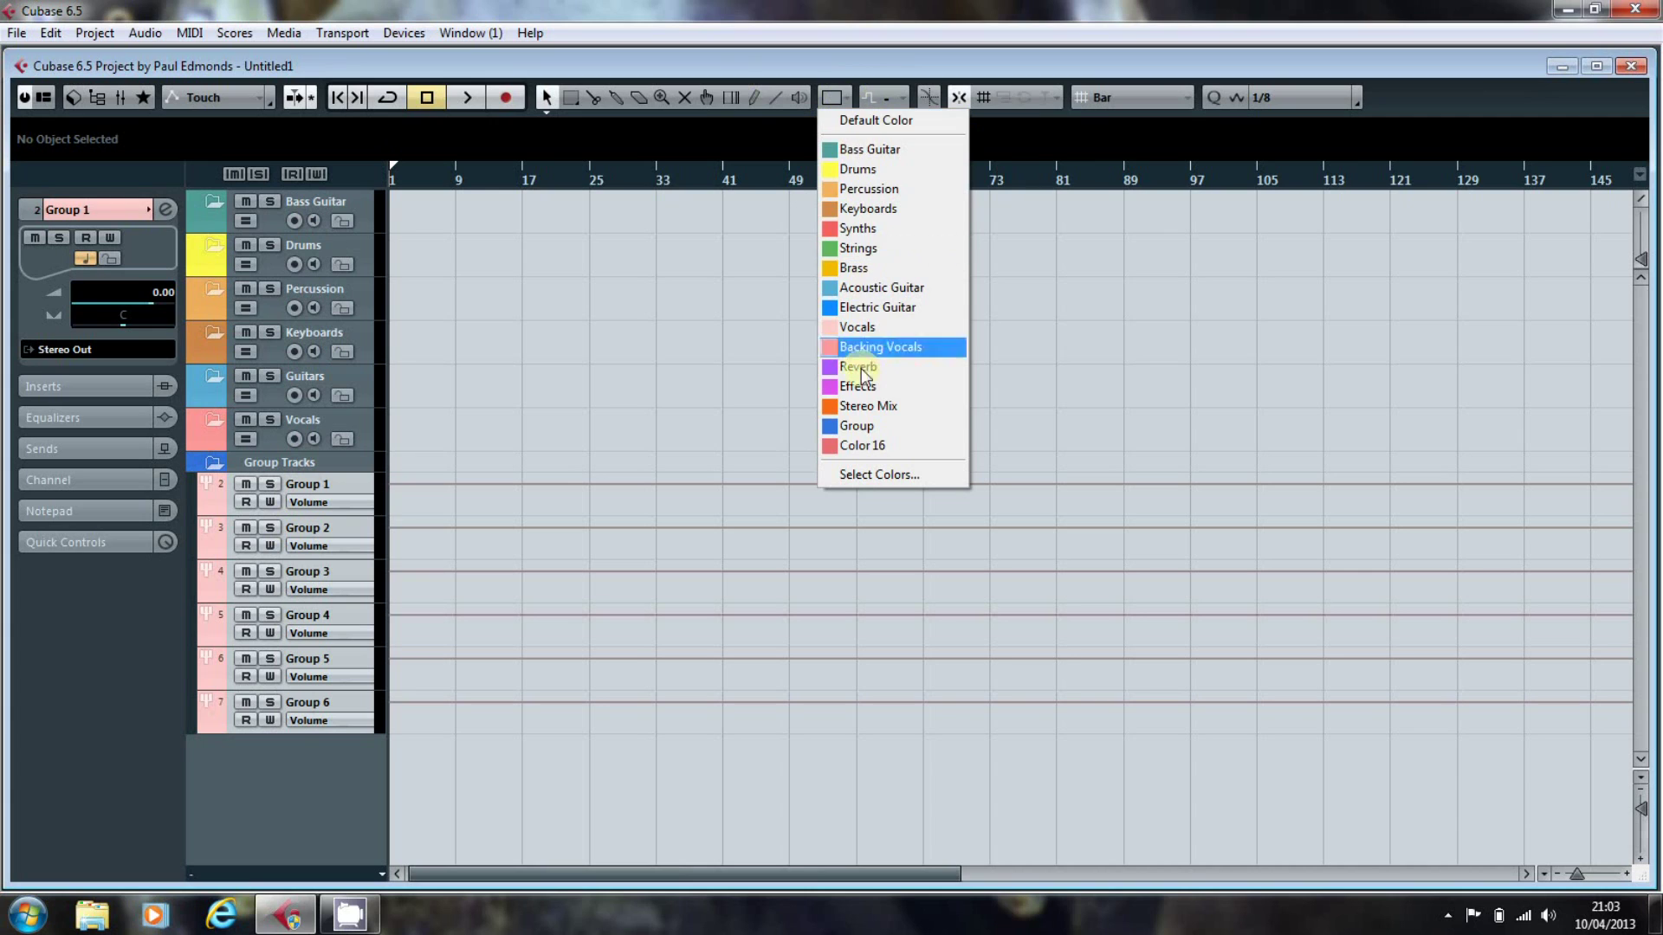
{"action": "left_click", "coordinate": [852, 426]}
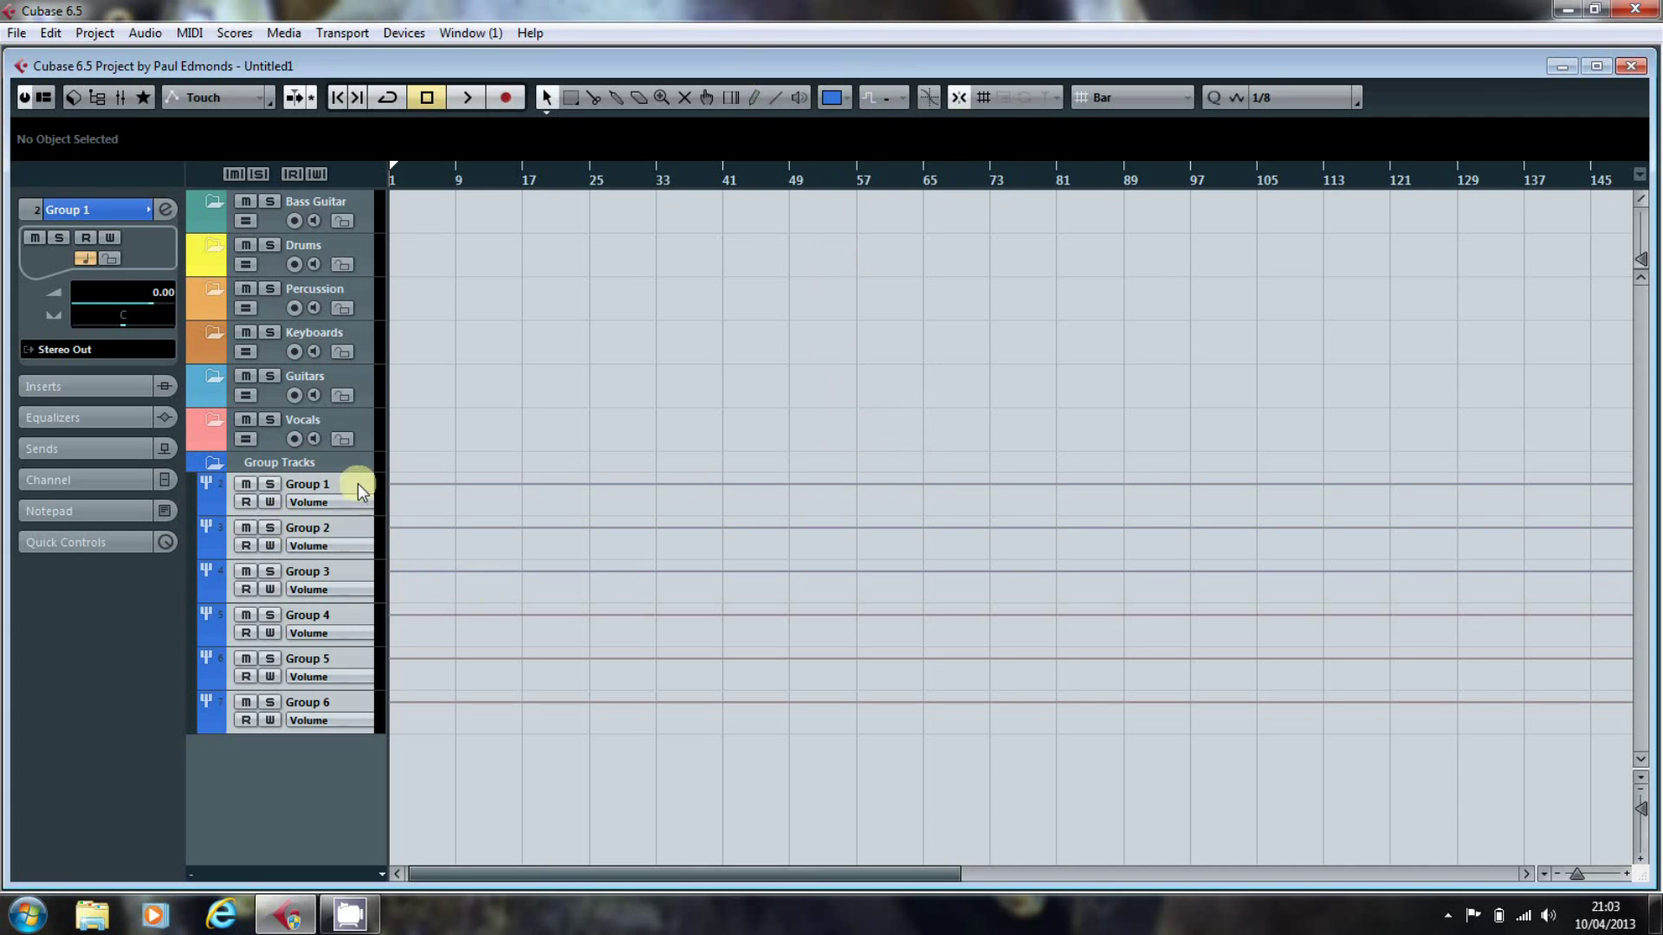
{"action": "double_click", "coordinate": [322, 484]}
{"action": "type", "text": "Bass Guitar"}
{"action": "key", "text": "Return"}
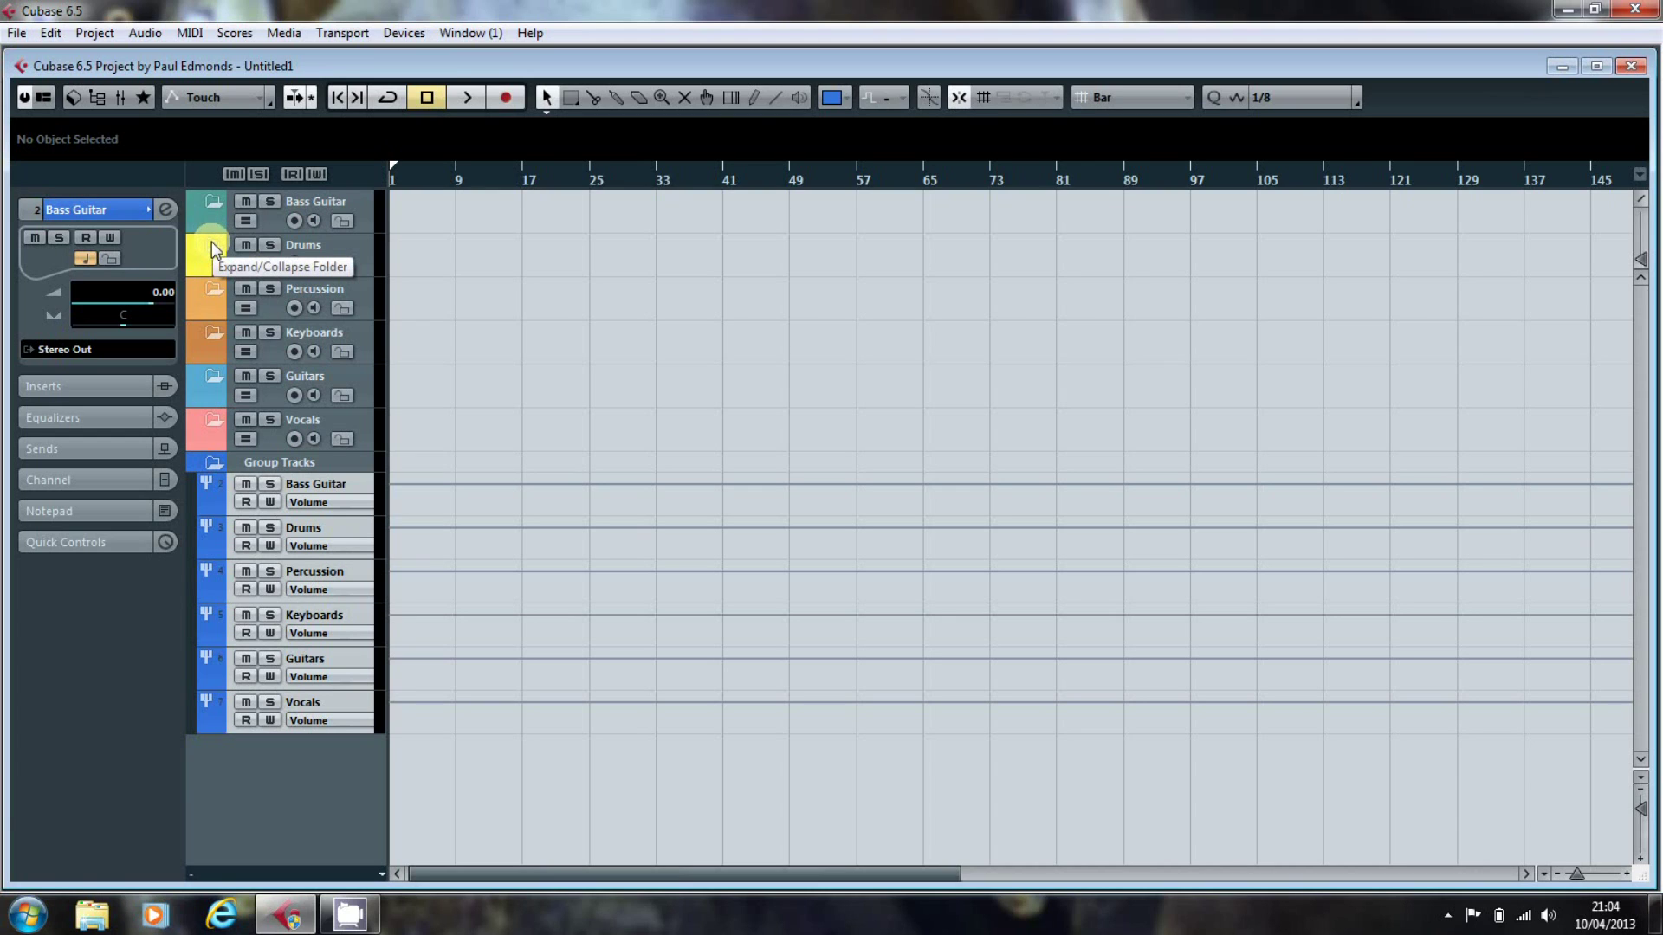
Step: Add an instrument track without a VST instrument and drag it into the Bass Guitar folder
{"action": "left_click", "coordinate": [357, 201]}
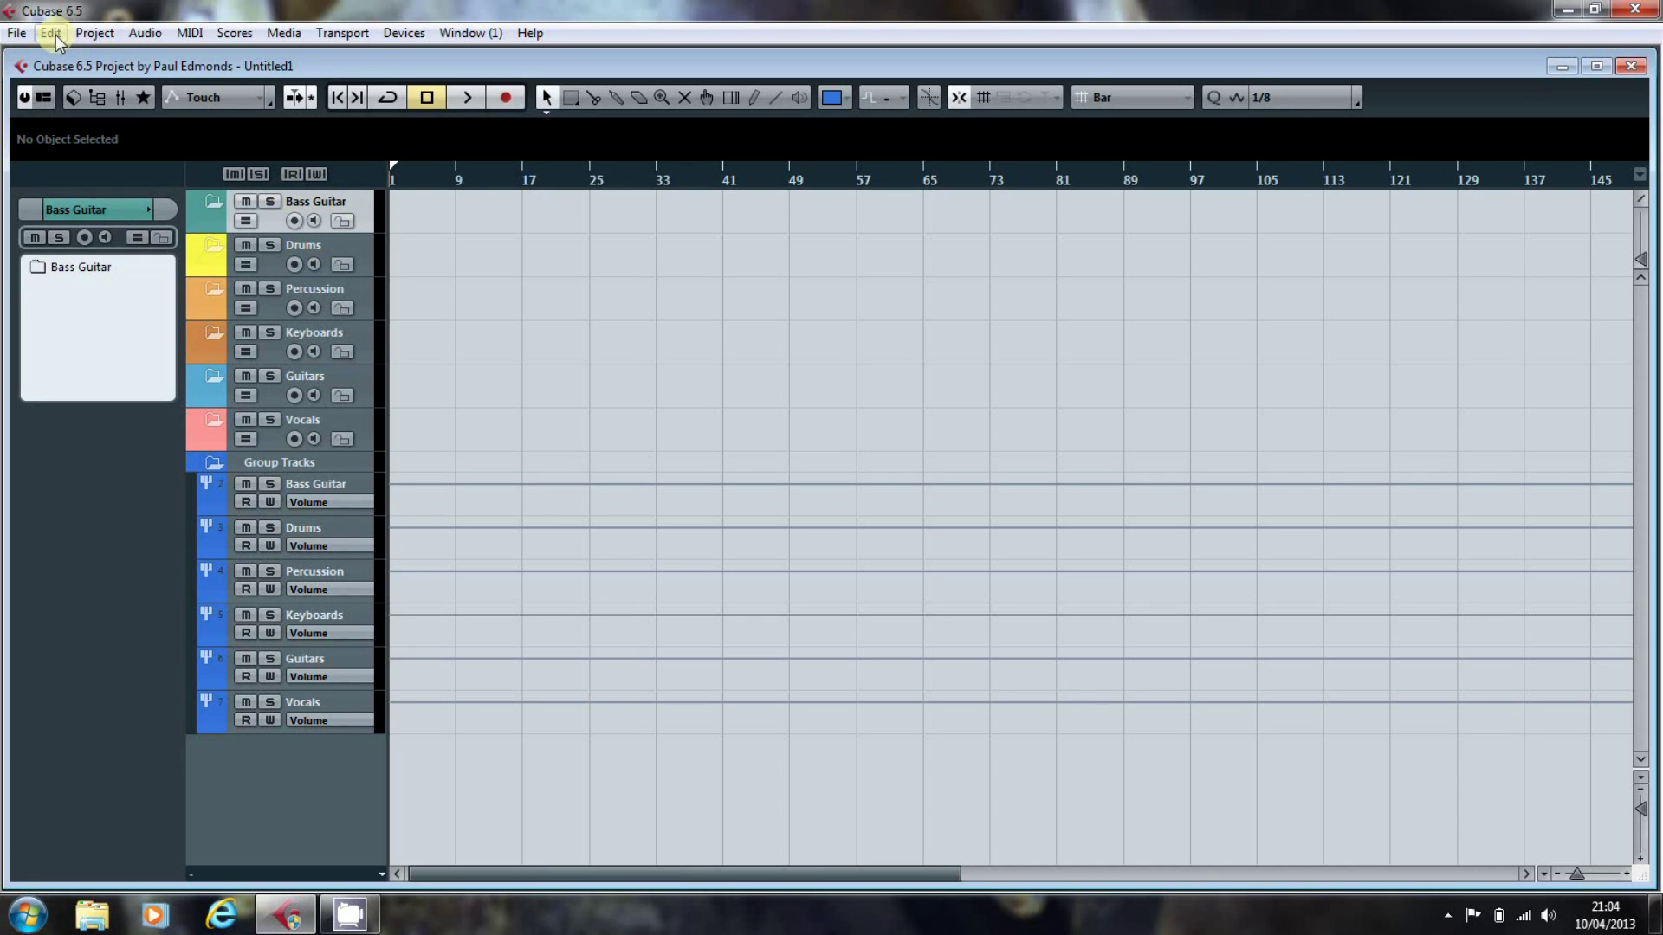
{"action": "left_click", "coordinate": [88, 33]}
{"action": "mouse_move", "coordinate": [97, 57]}
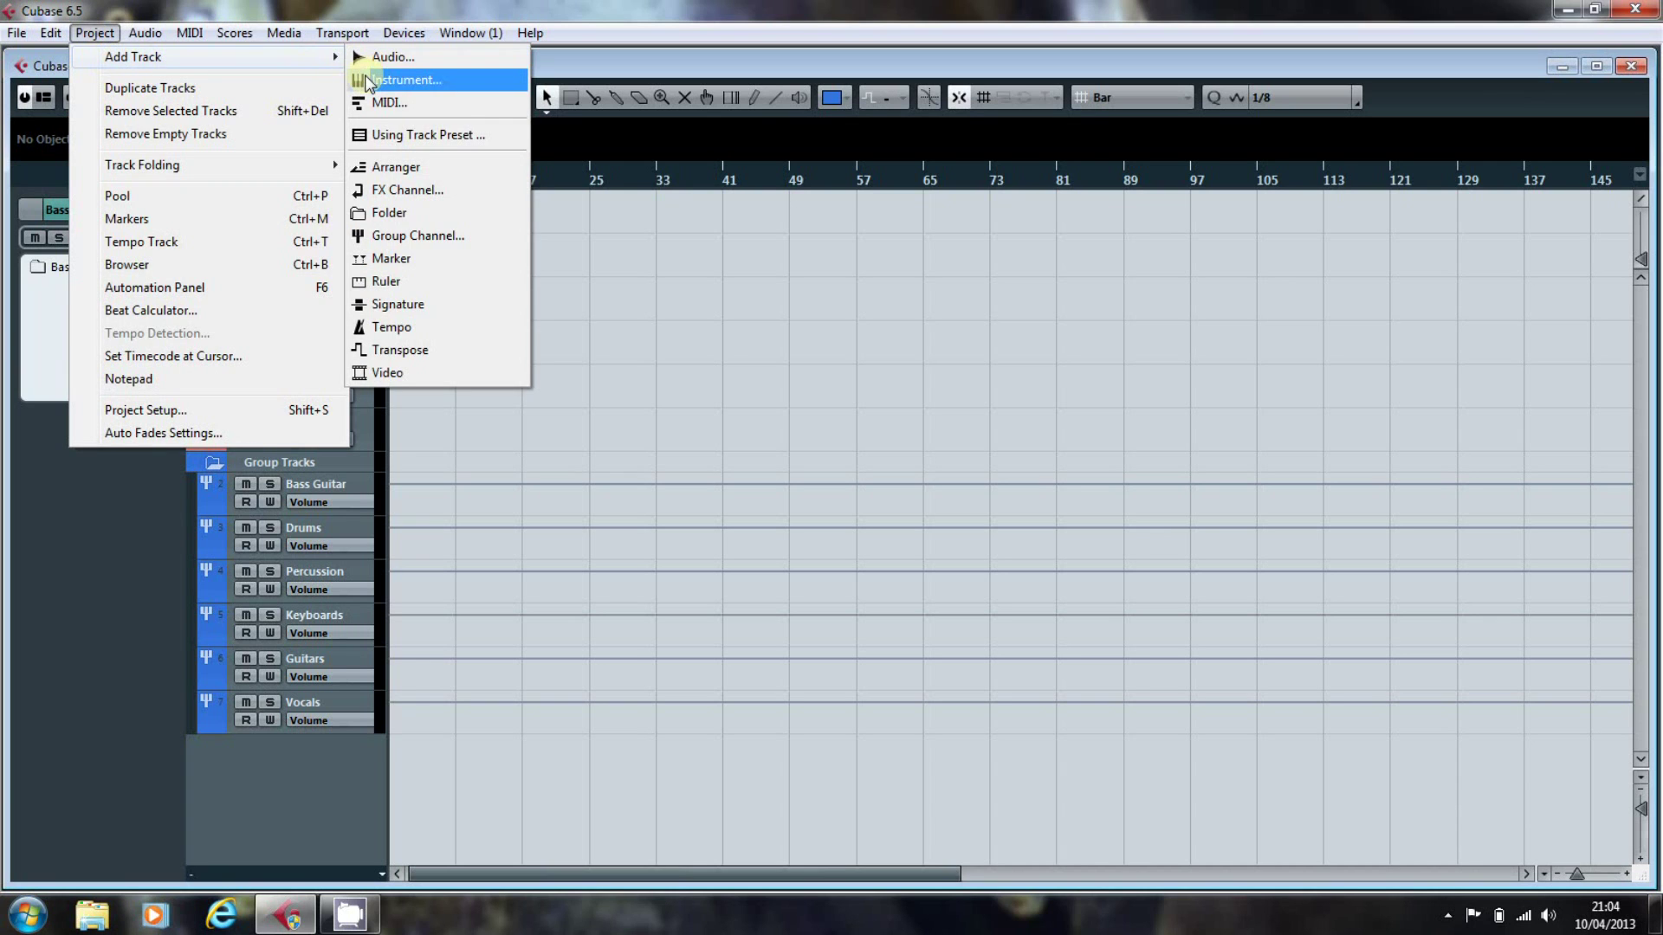
{"action": "left_click", "coordinate": [367, 80]}
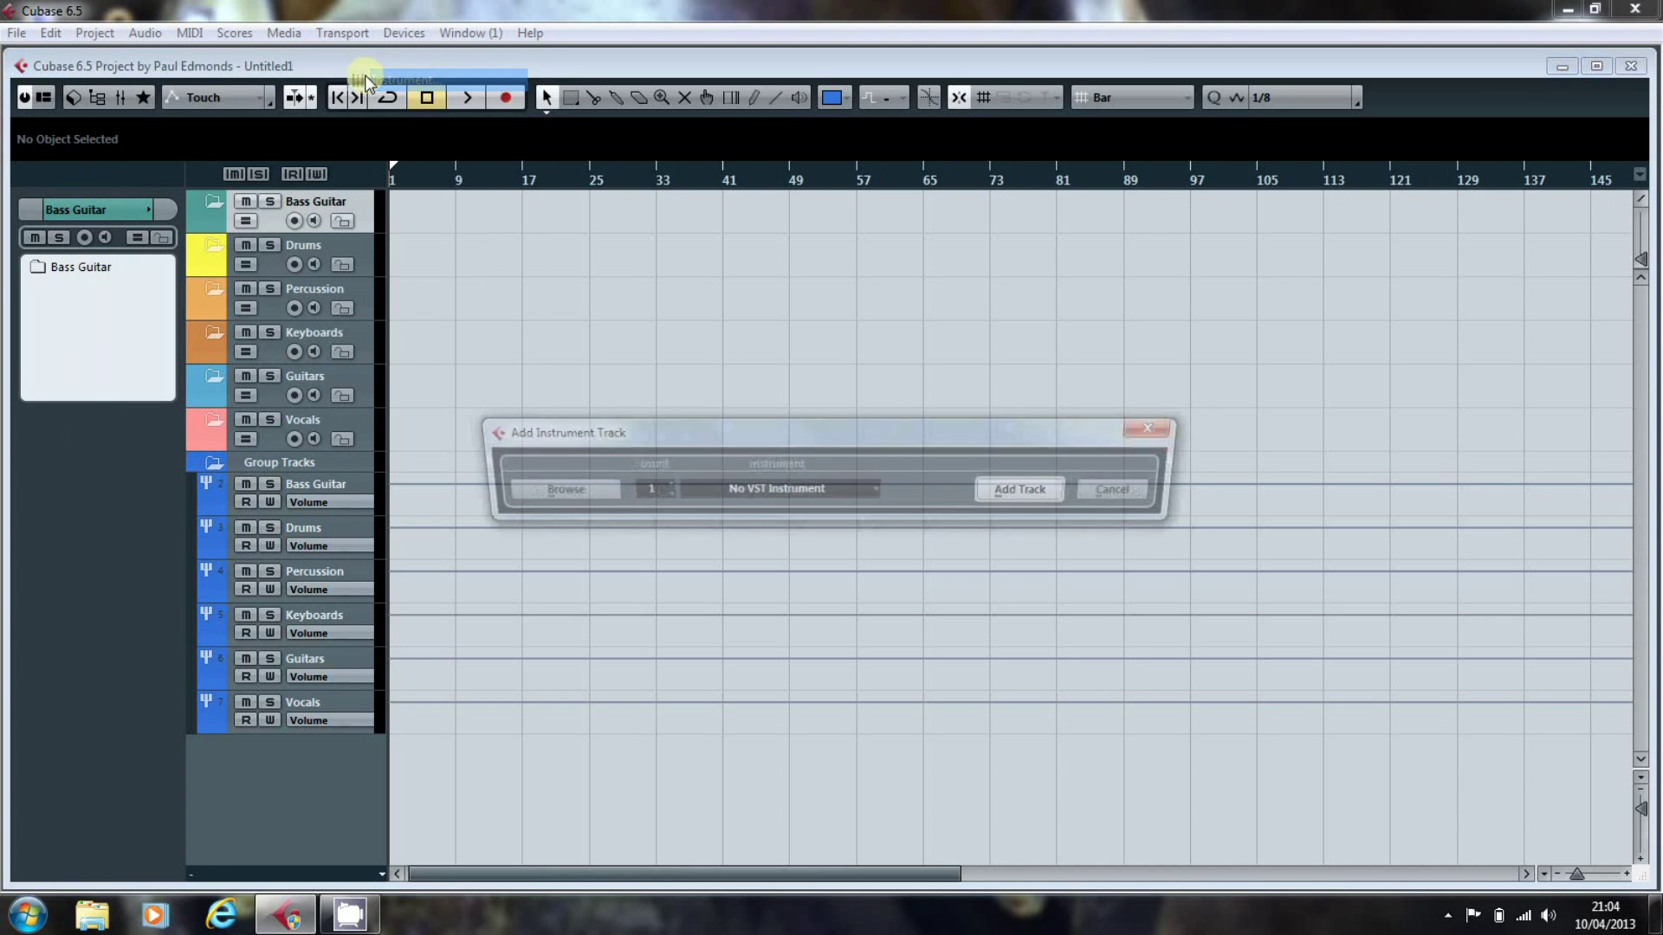
{"action": "left_click", "coordinate": [1019, 495]}
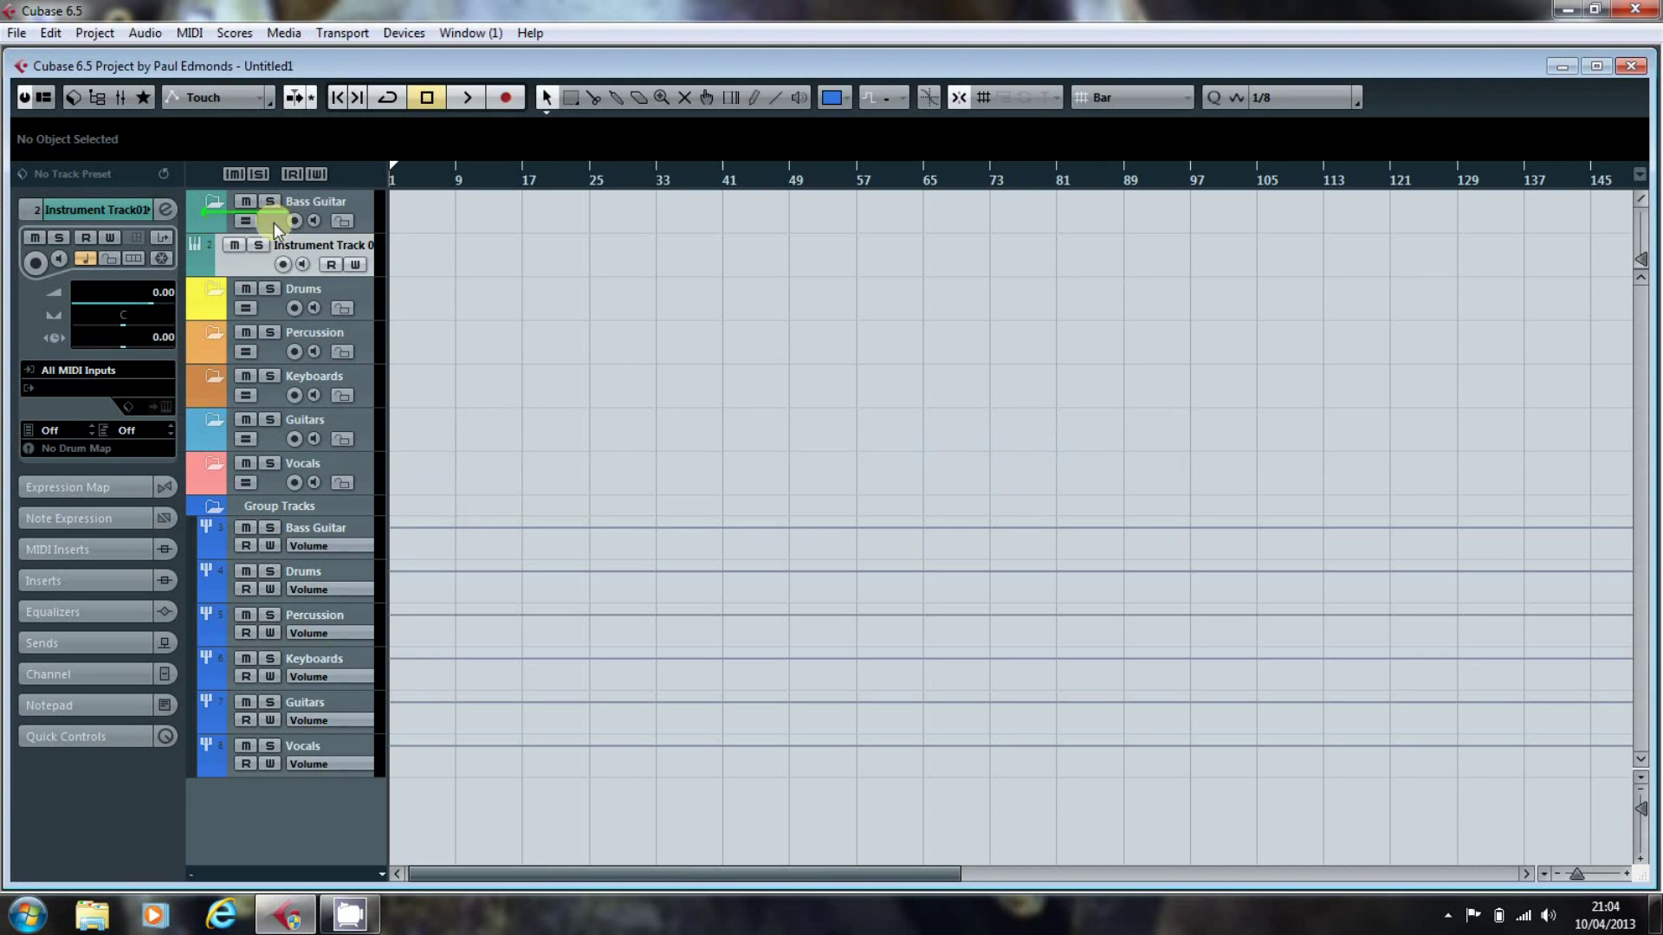
{"action": "left_click_drag", "start_coordinate": [273, 221], "coordinate": [269, 222]}
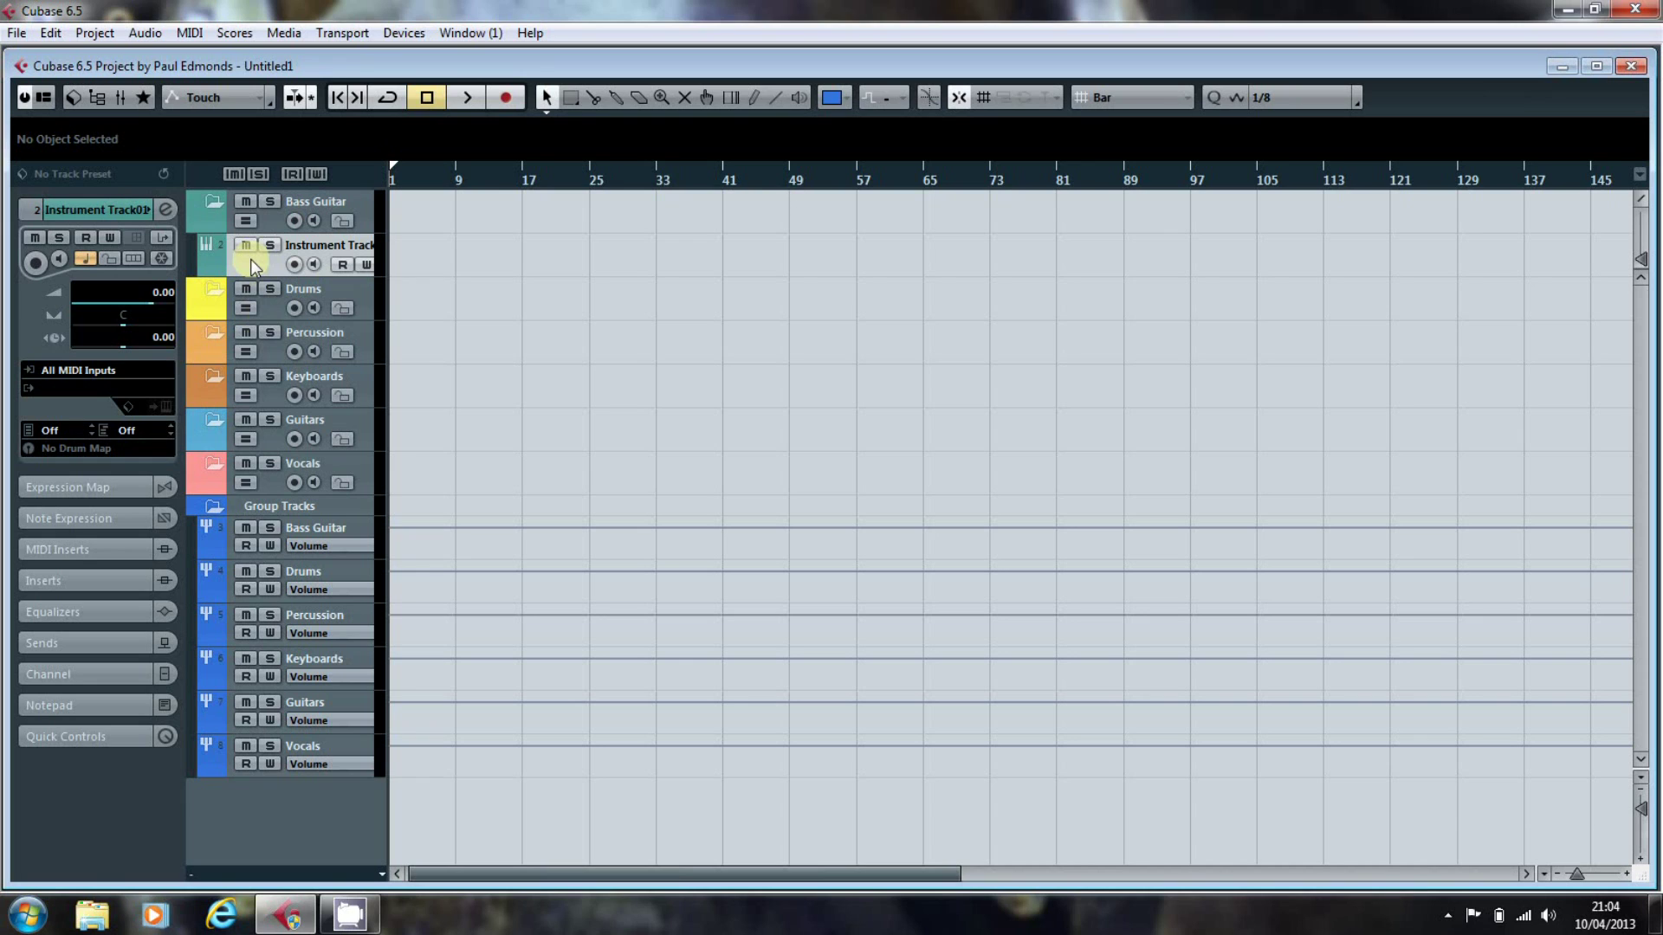
Step: In the mixer, route Instrument Track 01's output to the Bass Guitar group
{"action": "left_click", "coordinate": [121, 102]}
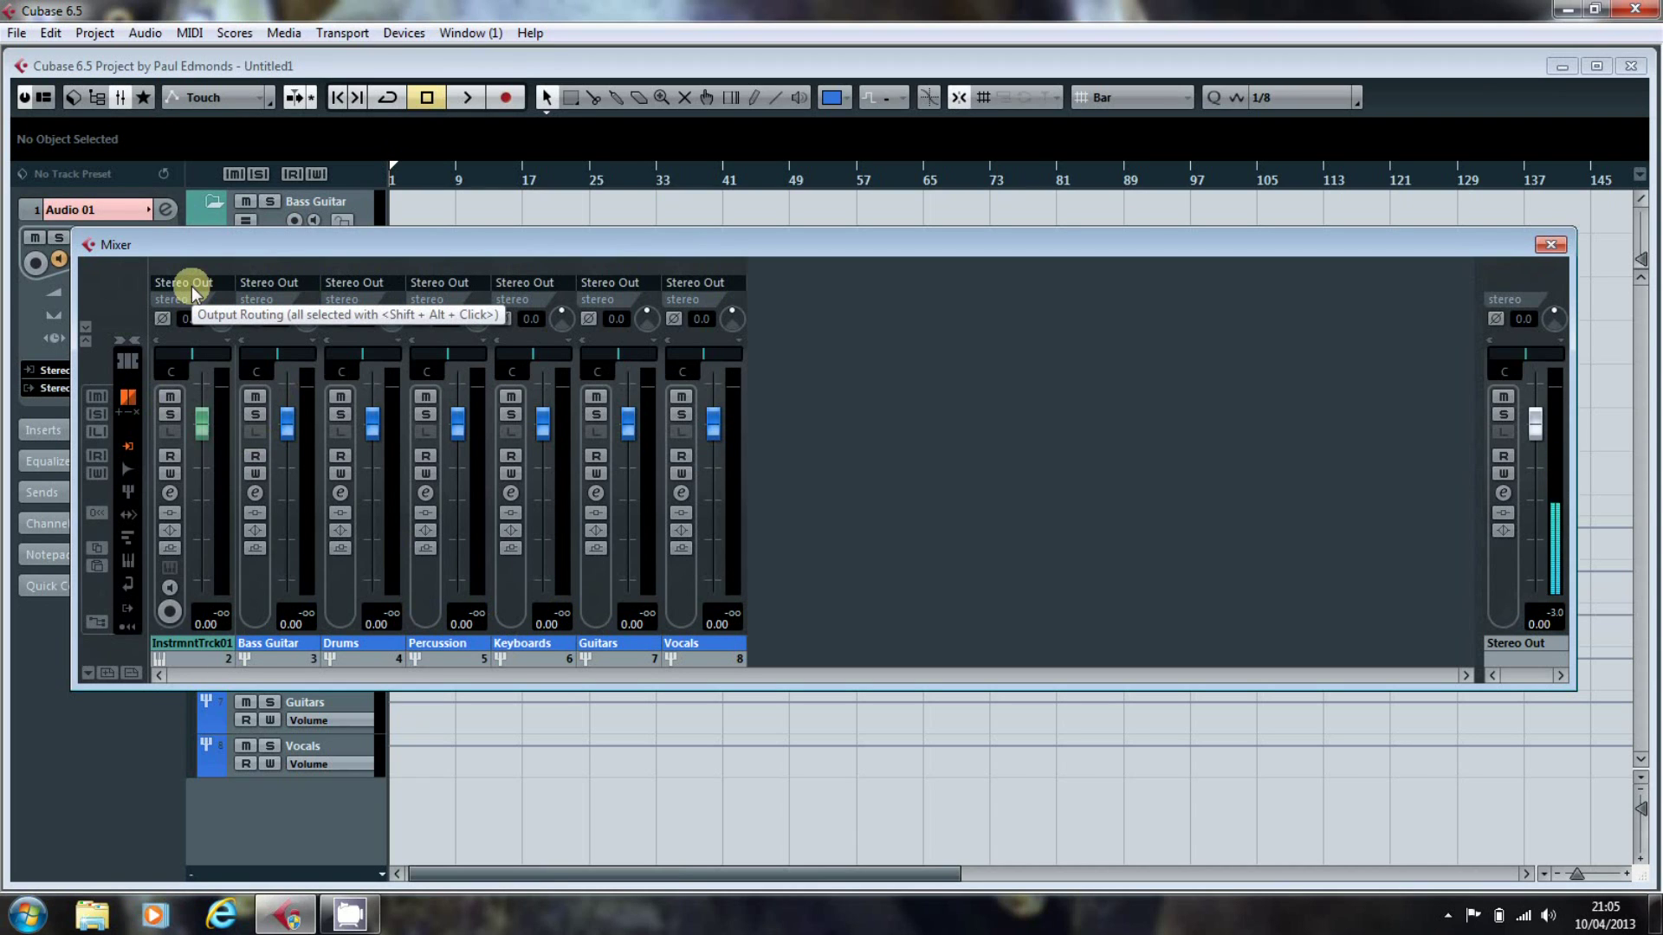
{"action": "left_click", "coordinate": [191, 286]}
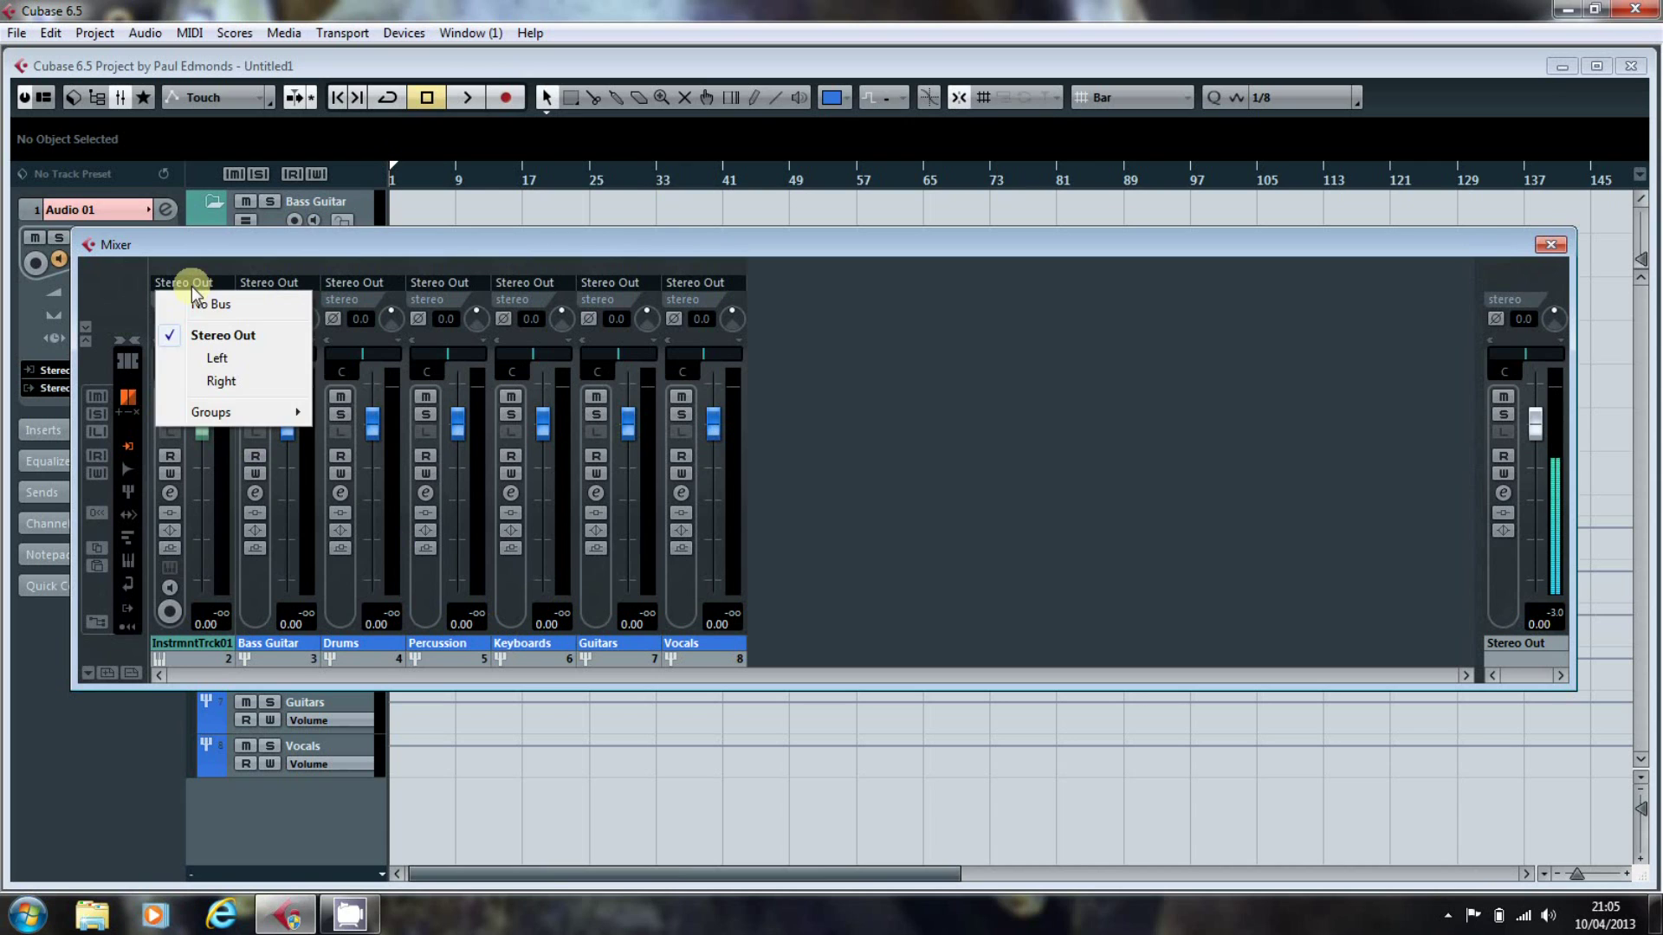
{"action": "mouse_move", "coordinate": [217, 414]}
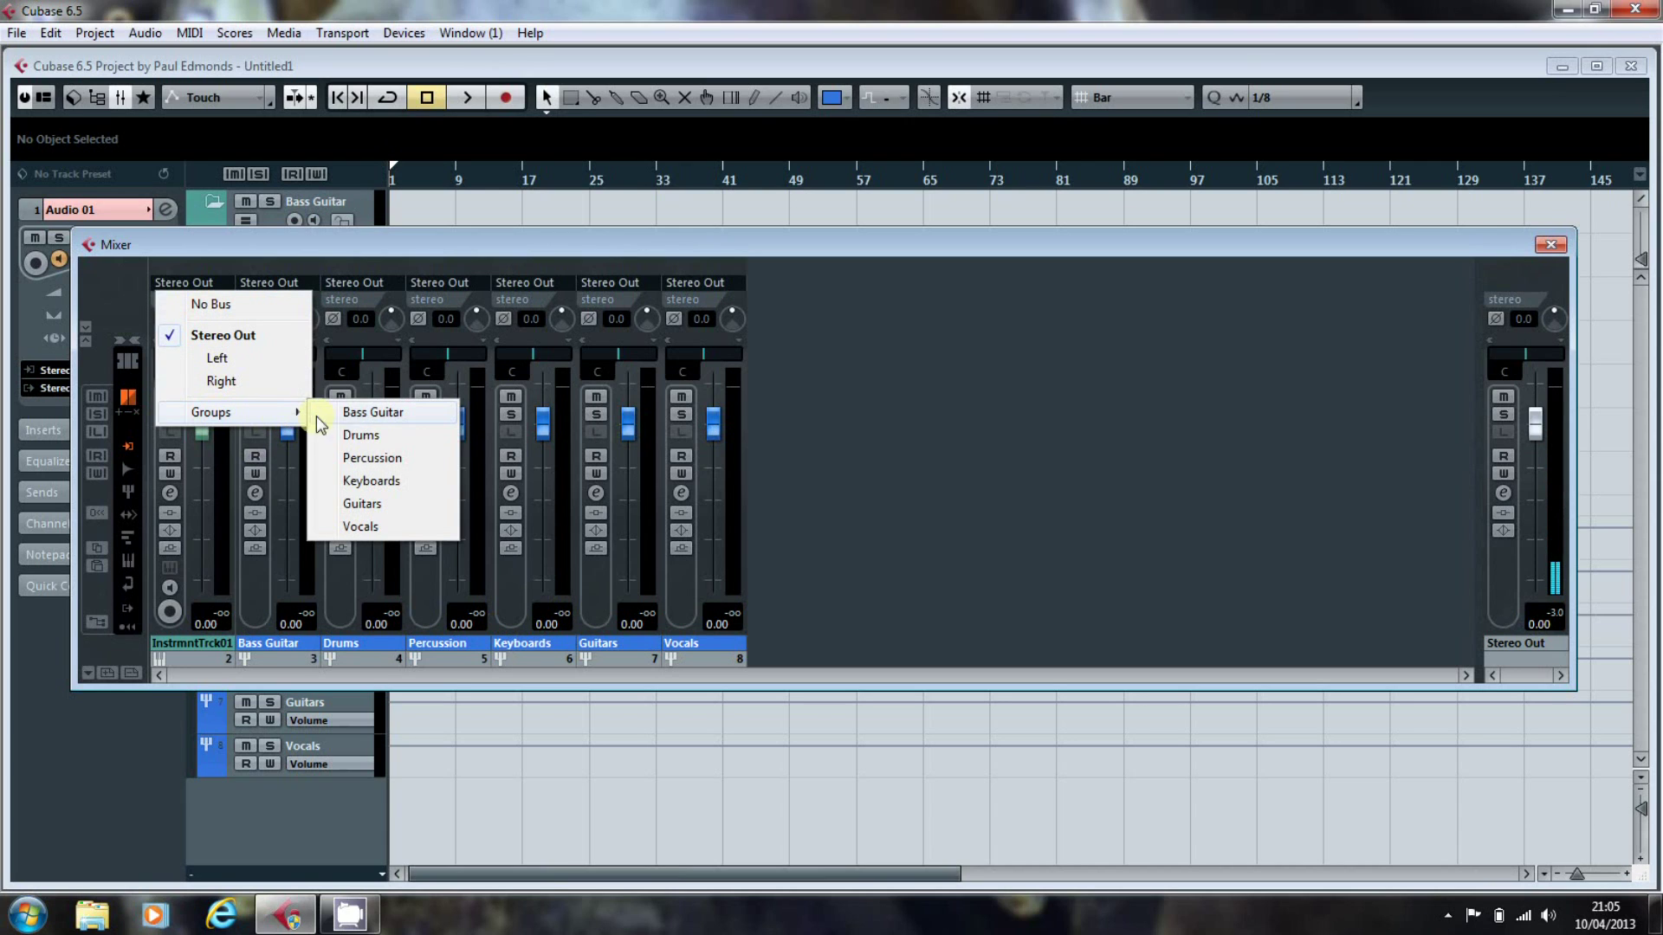
{"action": "left_click", "coordinate": [356, 414]}
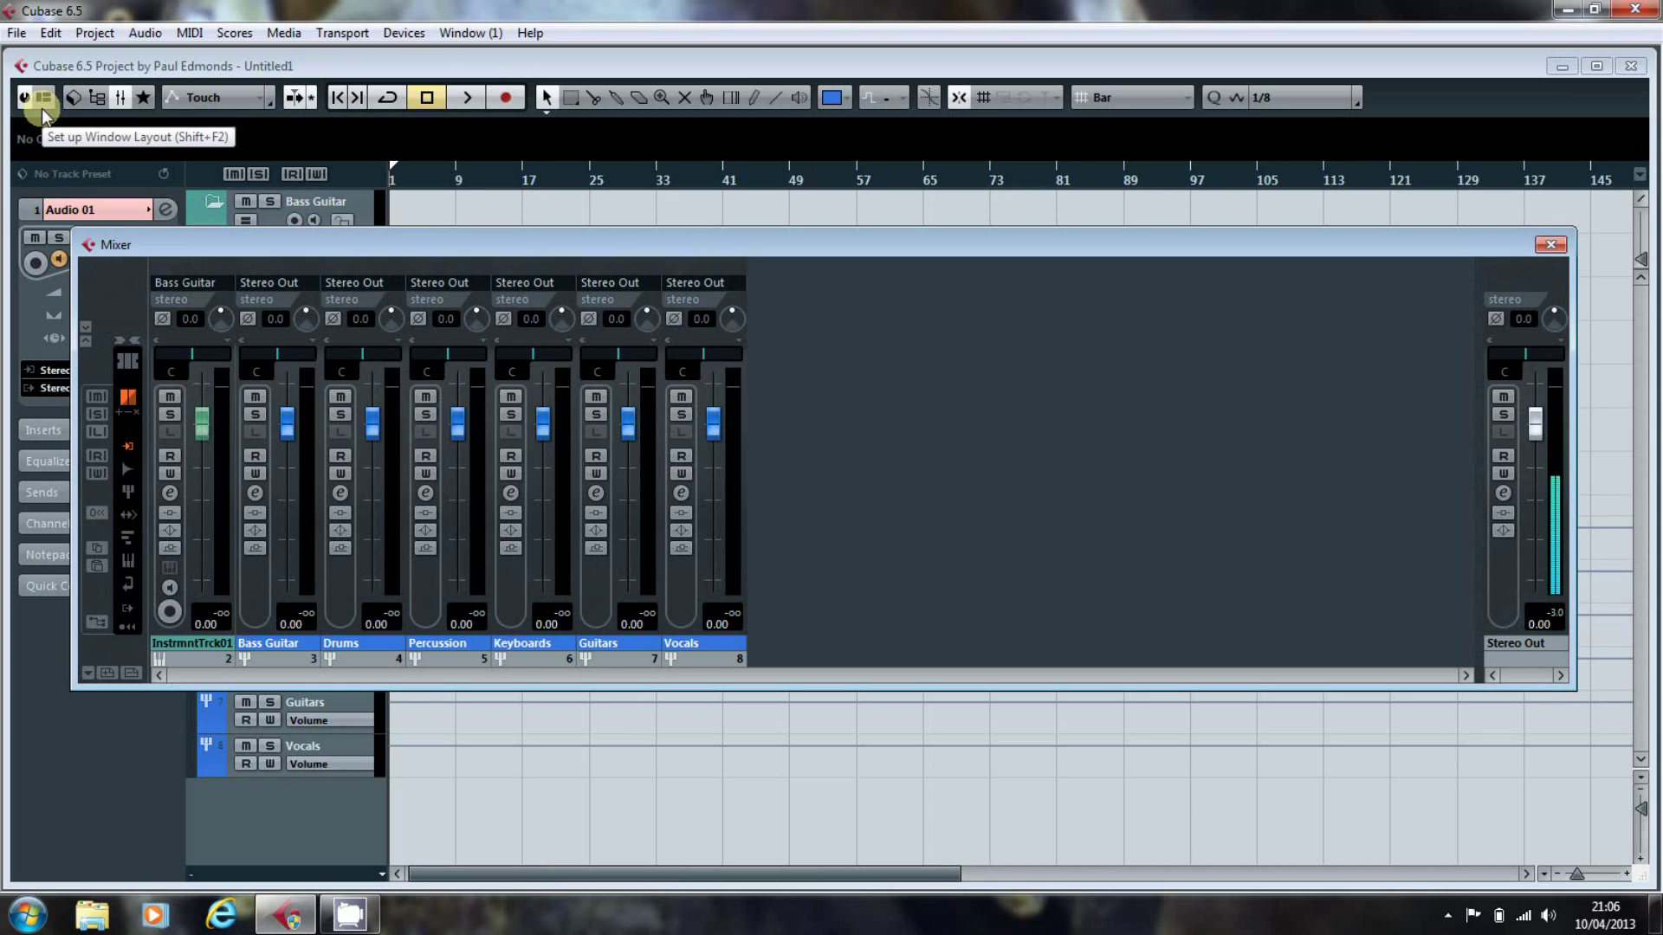
Step: Add a seventh group channel to the project
{"action": "left_click", "coordinate": [87, 36]}
{"action": "mouse_move", "coordinate": [111, 66]}
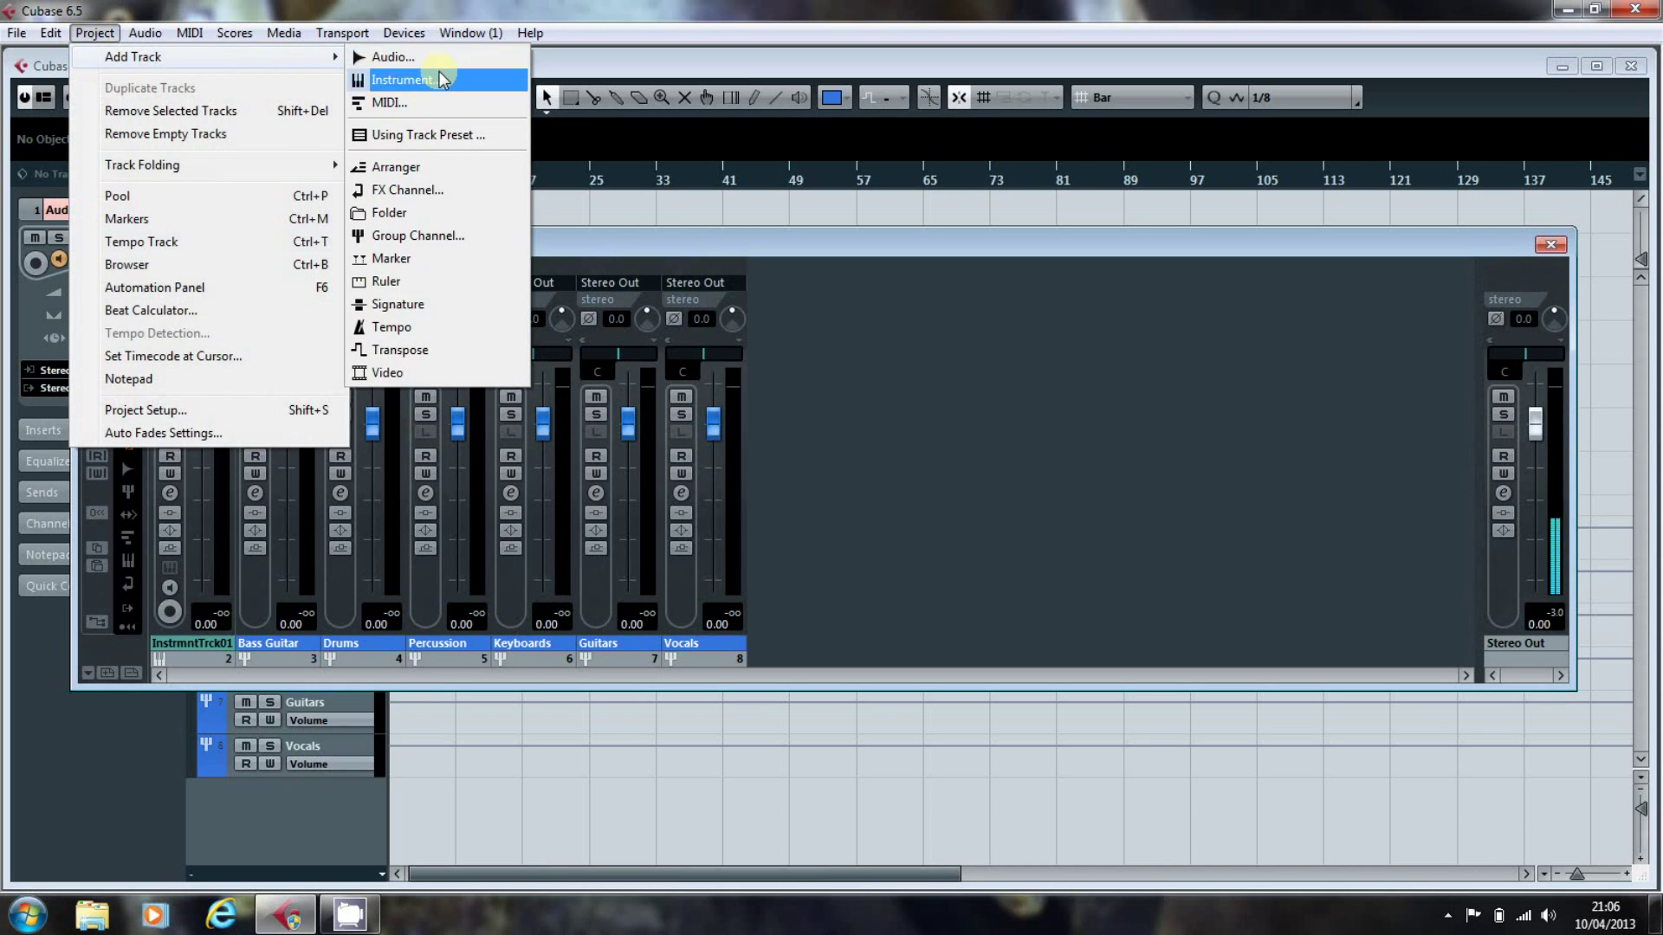
{"action": "left_click", "coordinate": [418, 234]}
{"action": "left_click", "coordinate": [1015, 490]}
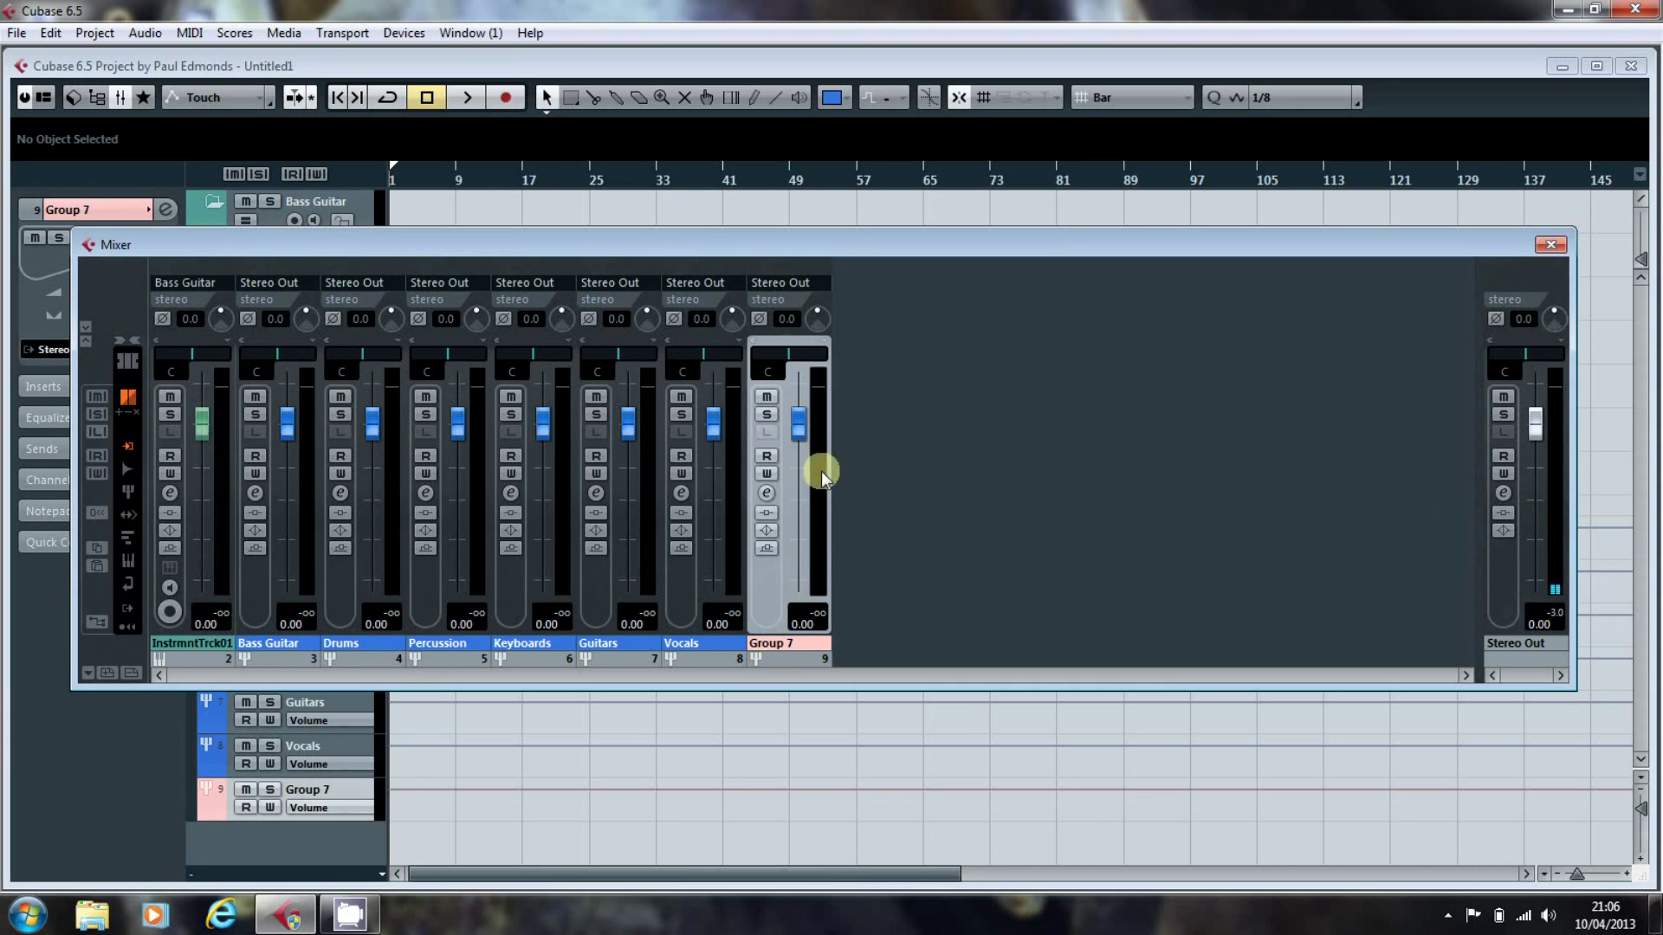
Step: Colour the new Group 7 channel orange and rename it Stereo Mix
{"action": "left_click", "coordinate": [845, 97]}
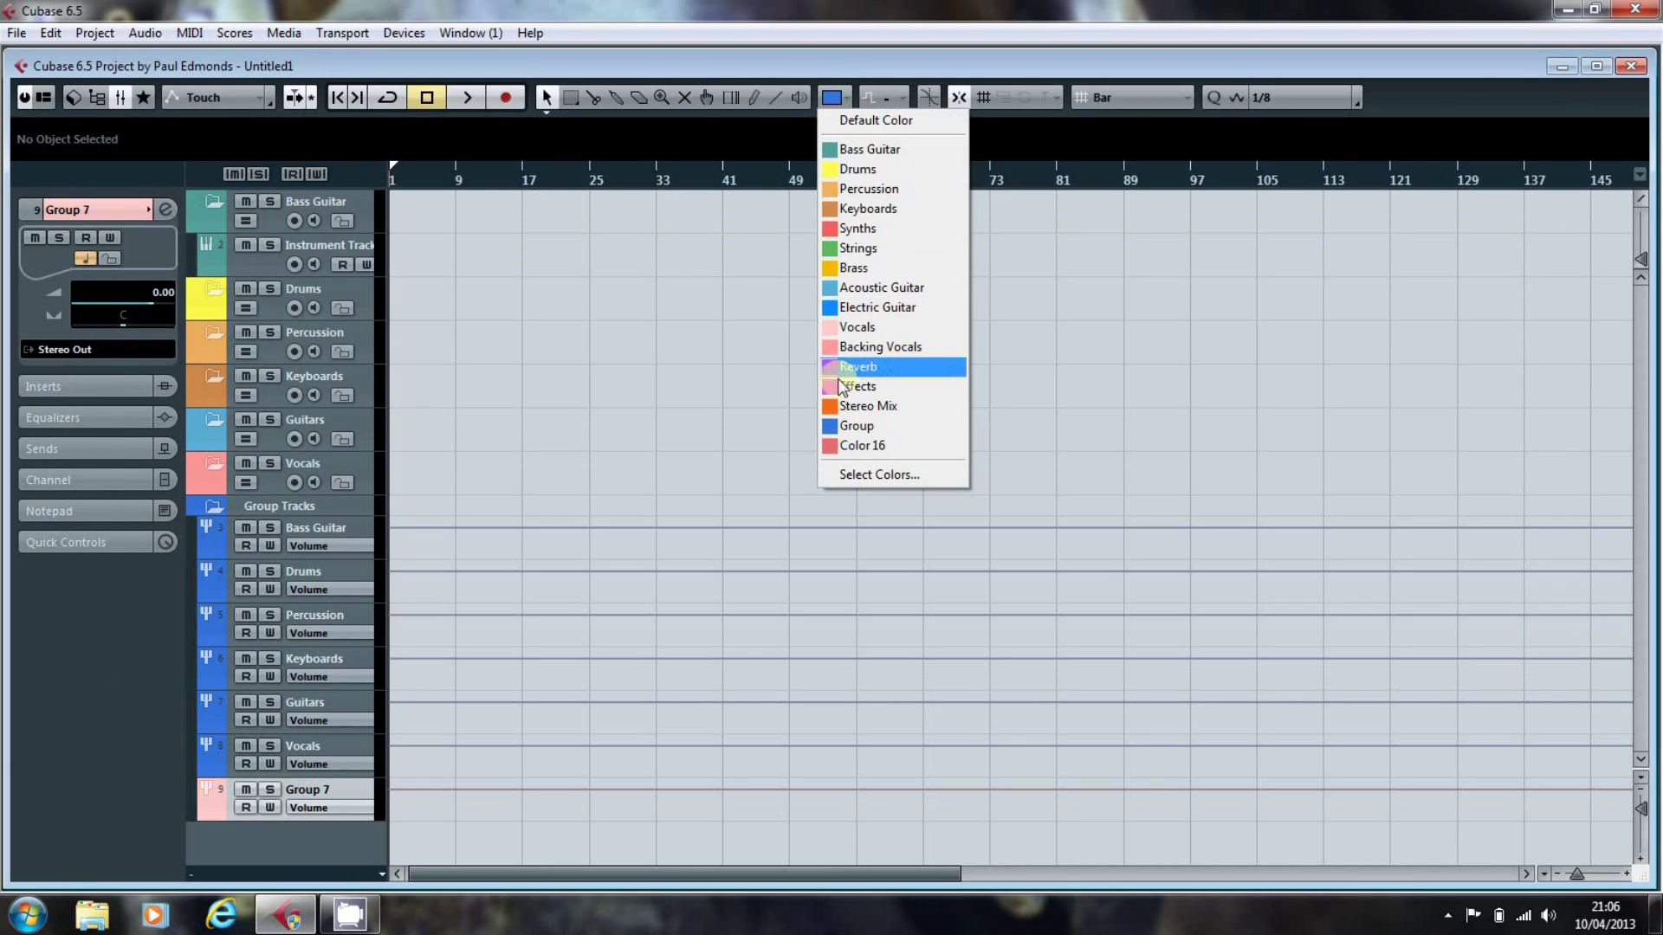
{"action": "left_click", "coordinate": [844, 407]}
{"action": "left_click", "coordinate": [120, 97]}
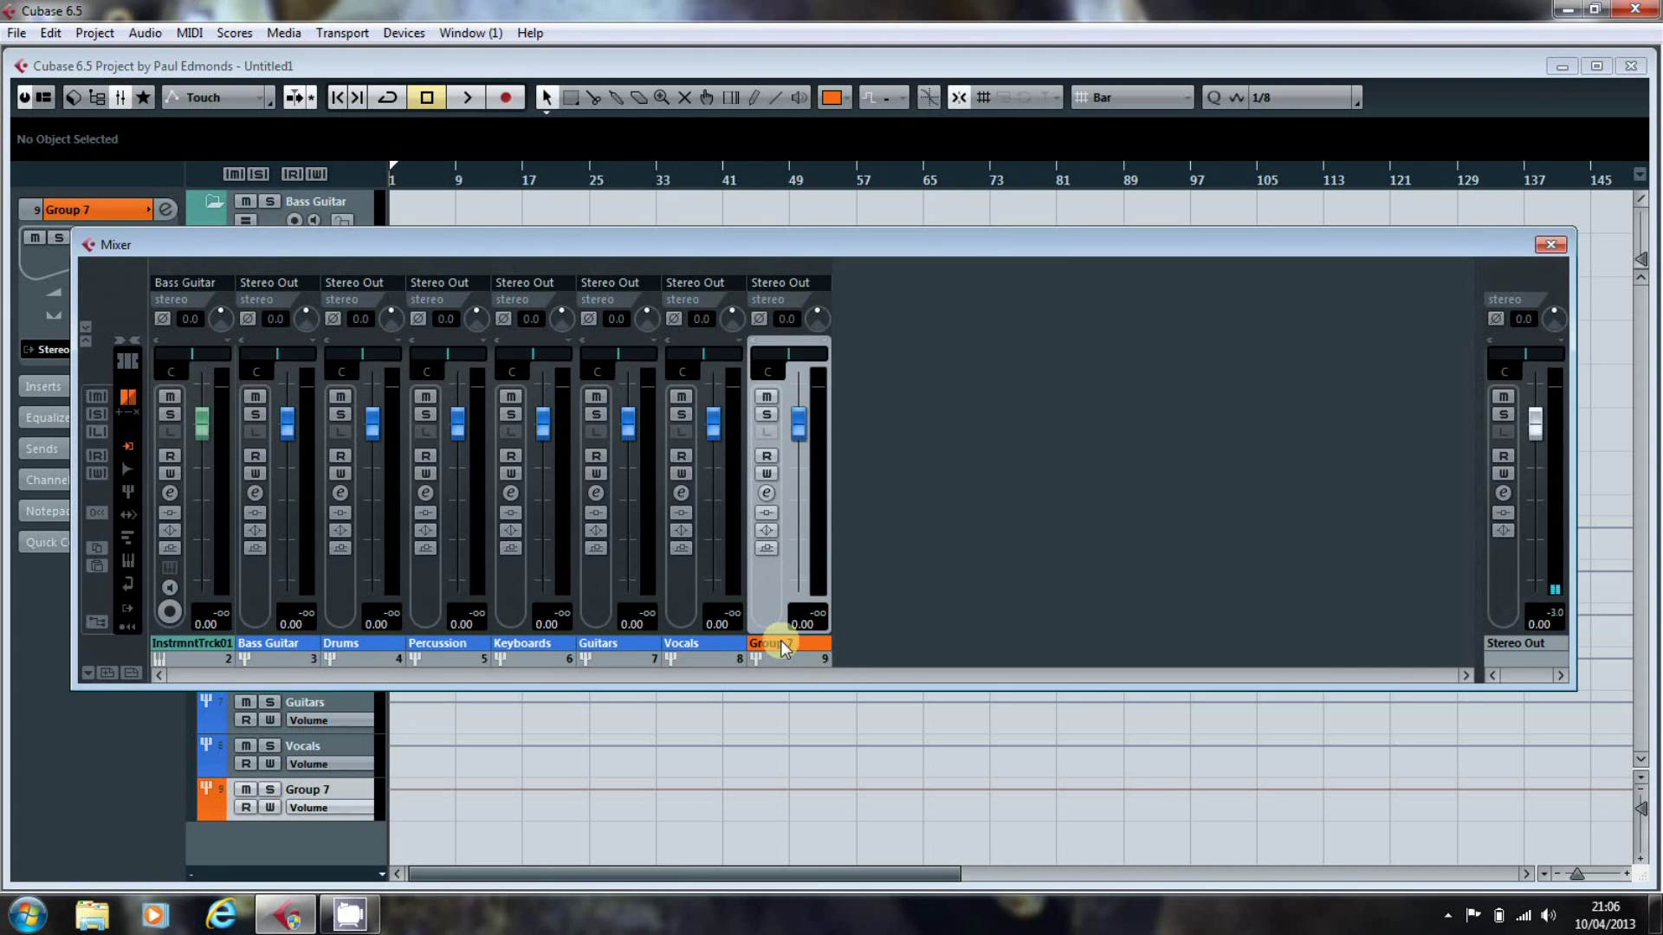
{"action": "double_click", "coordinate": [782, 641]}
{"action": "type", "text": "Stero Mix"}
{"action": "key", "text": "Return"}
{"action": "key", "text": "Return"}
Step: Select the Bass Guitar through Vocals group channels and route their outputs to Stereo Mix
{"action": "left_click", "coordinate": [255, 589]}
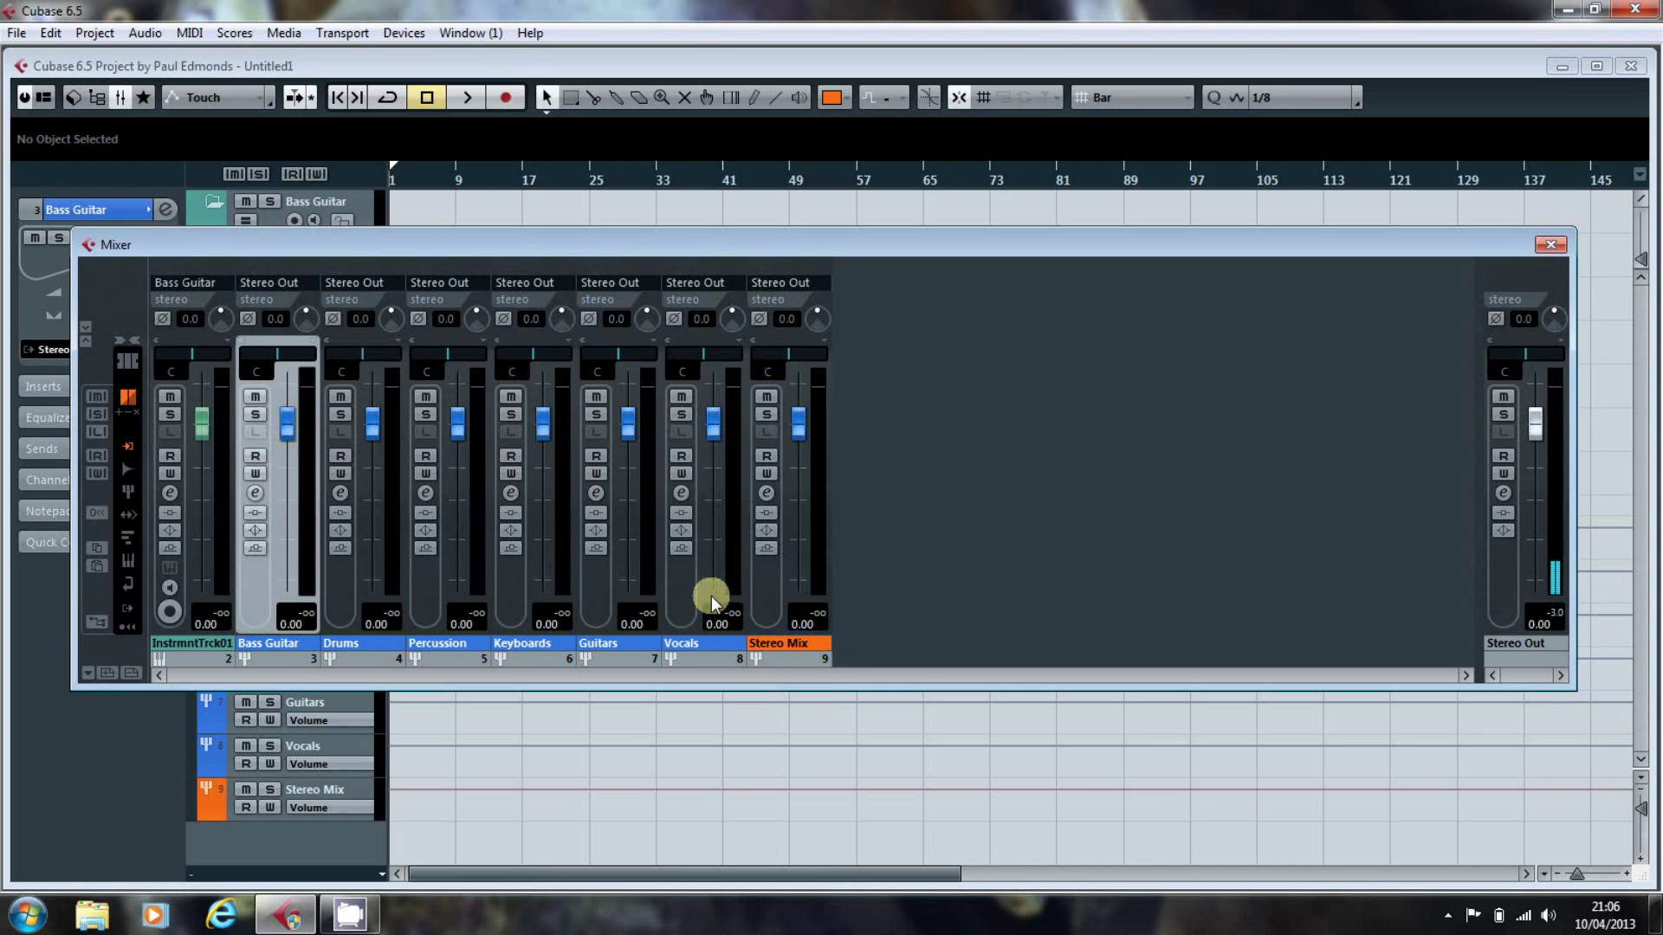
{"action": "left_click", "coordinate": [689, 582], "text": "shift"}
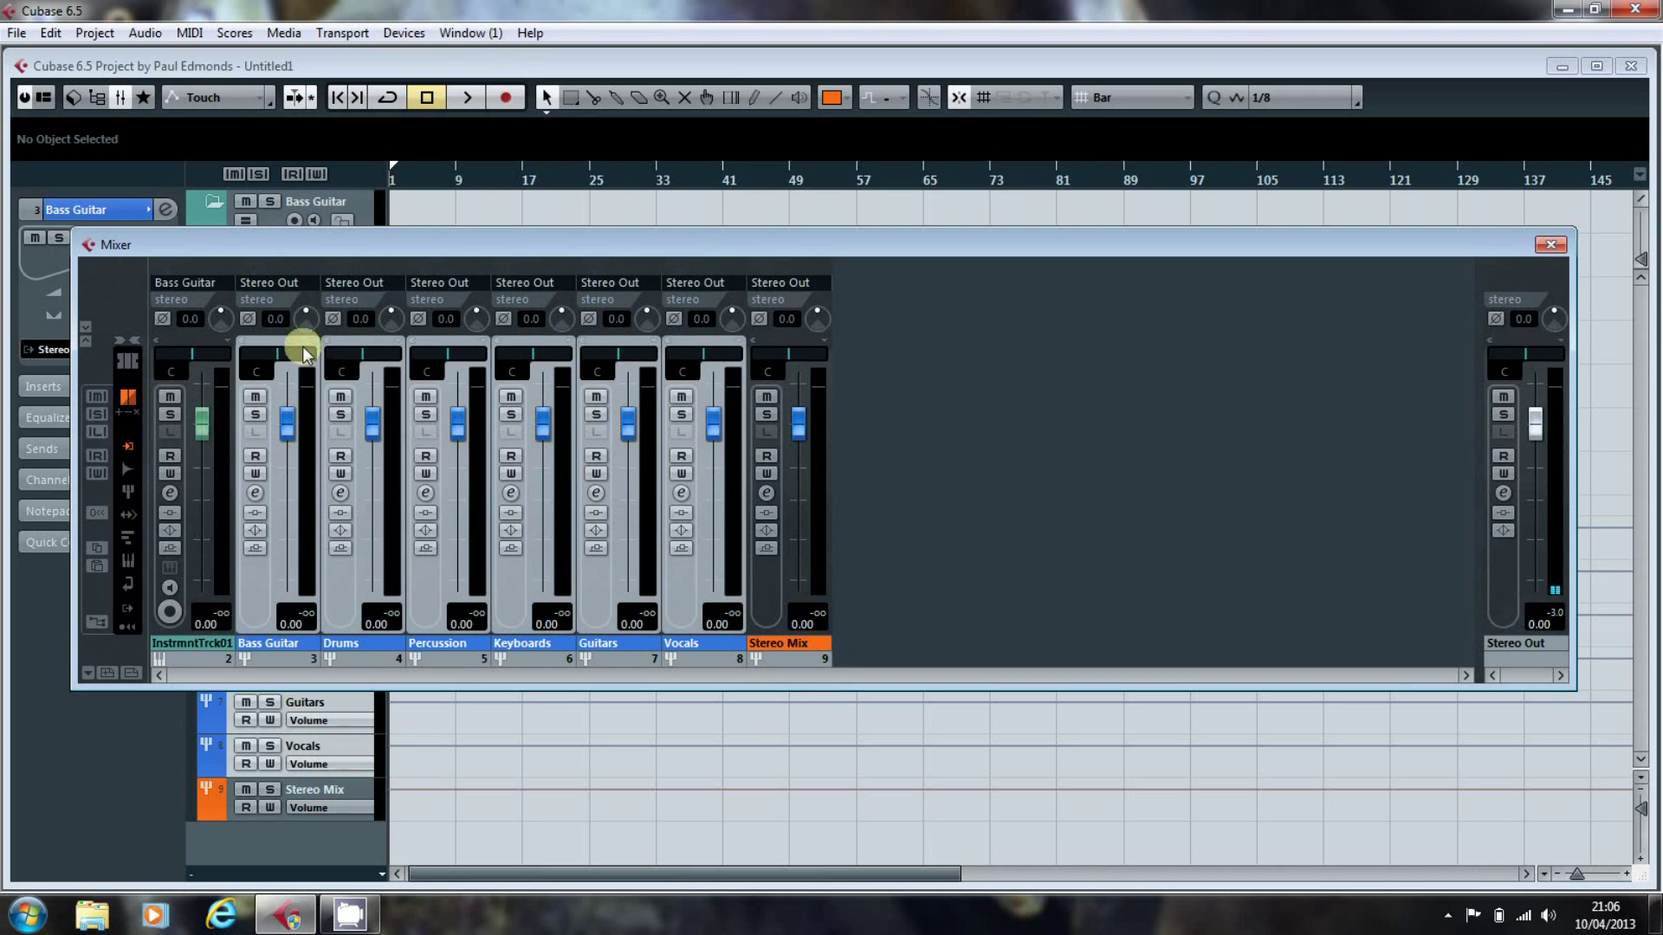
{"action": "left_click", "coordinate": [256, 281]}
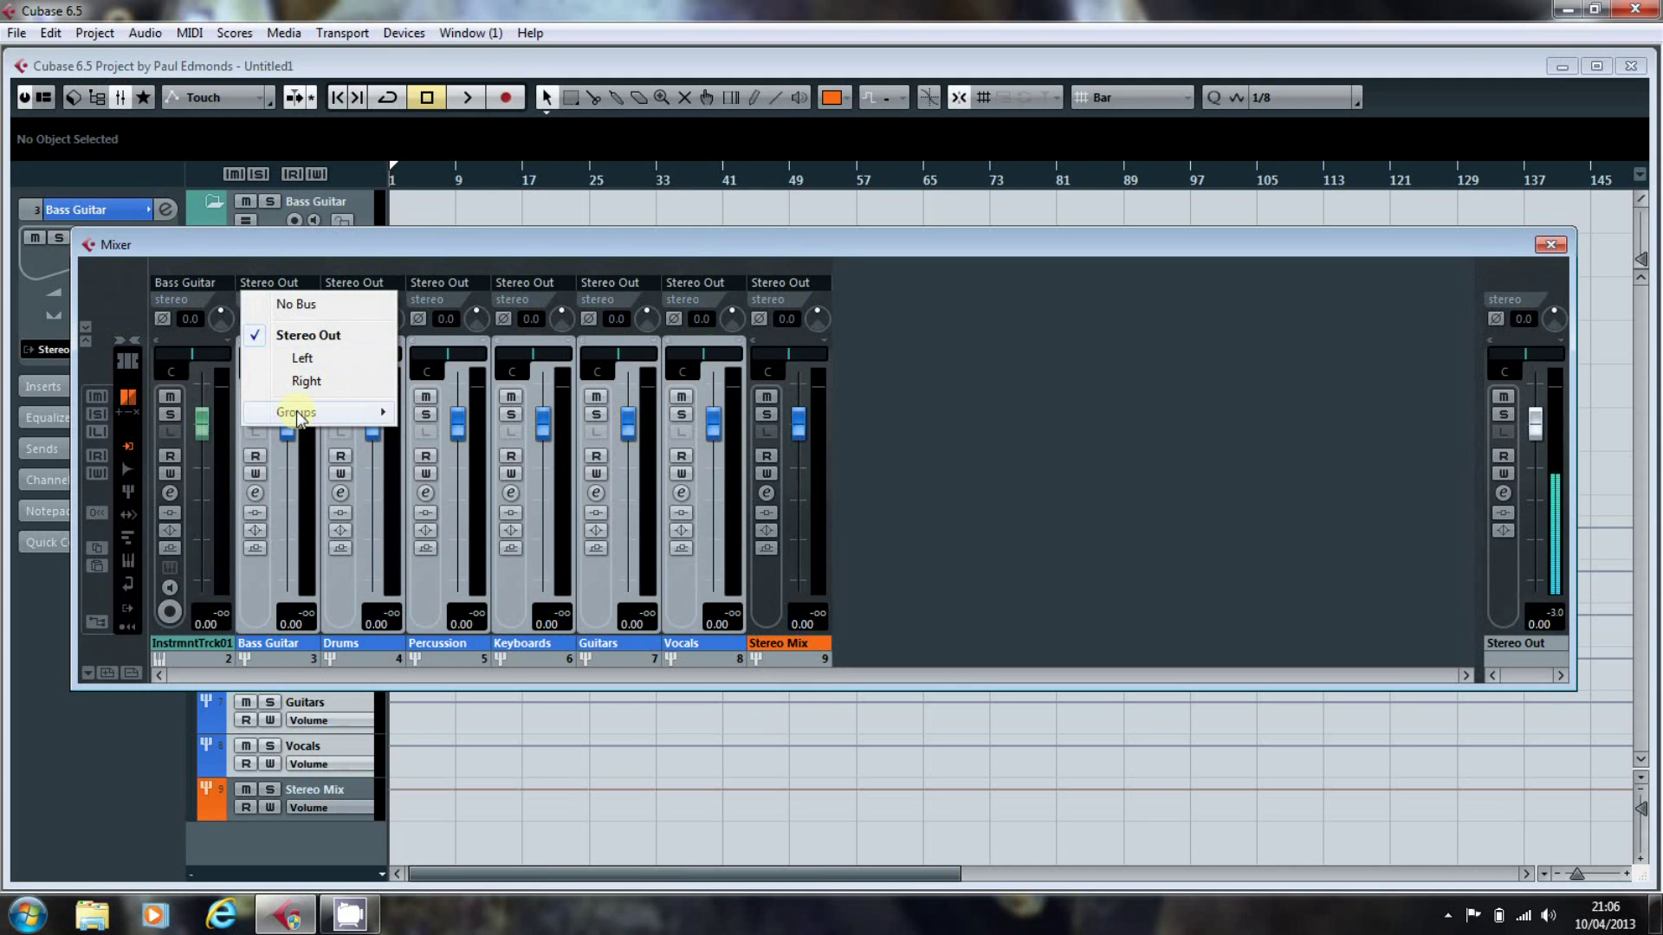
{"action": "mouse_move", "coordinate": [298, 414]}
{"action": "left_click", "coordinate": [480, 527]}
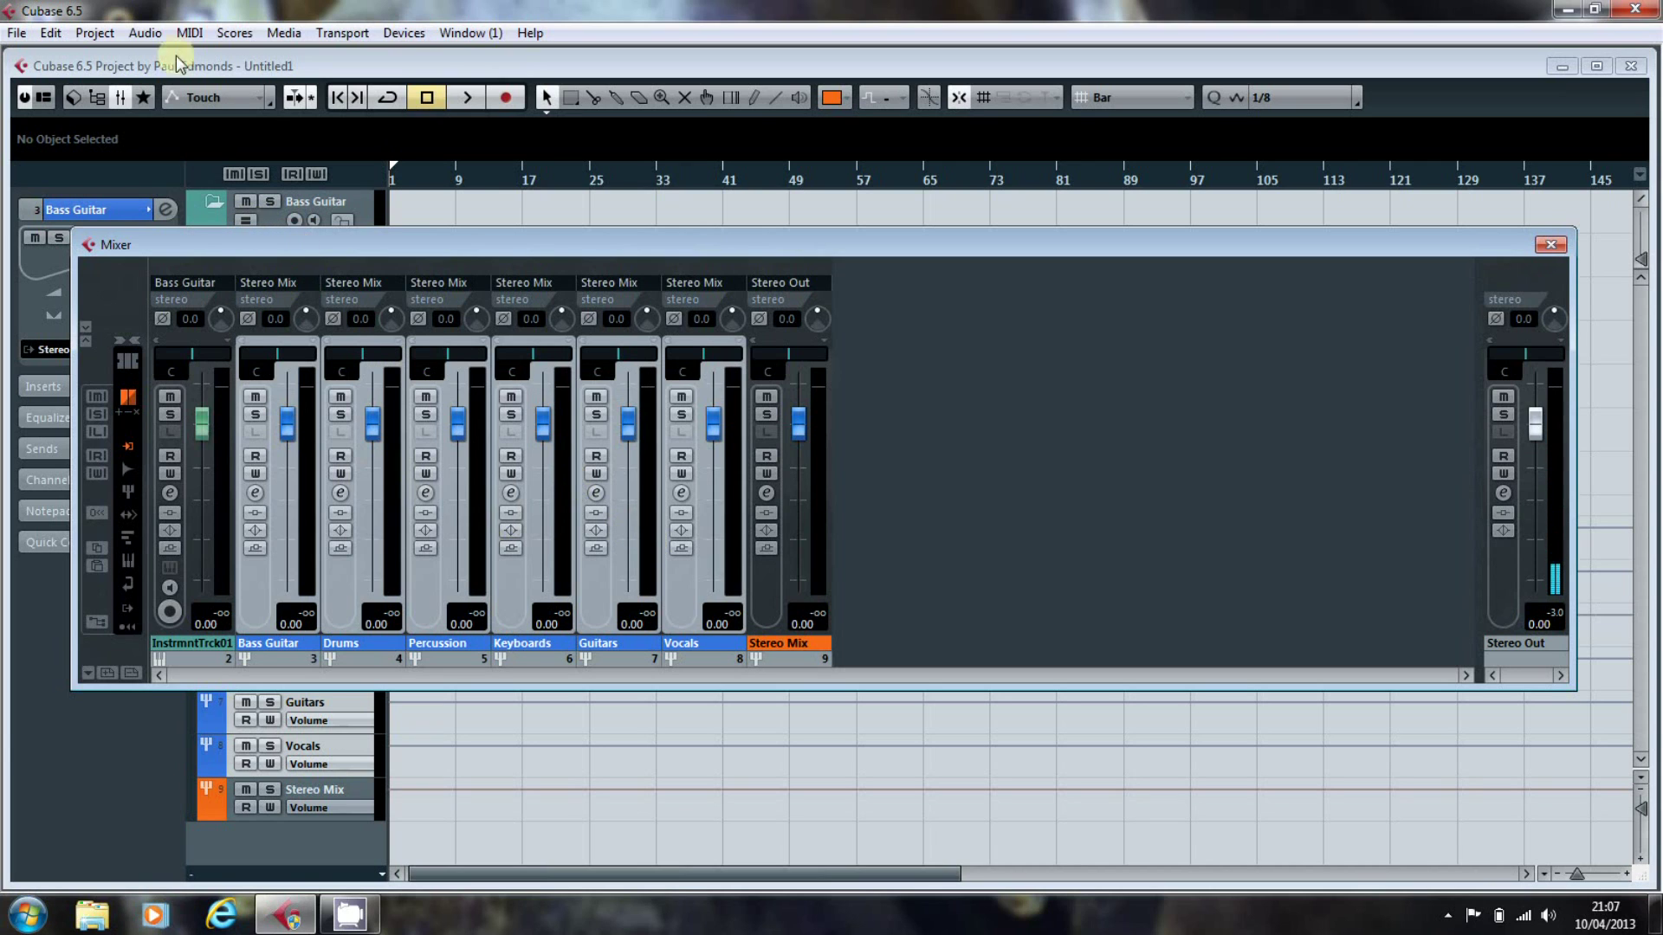
Step: Add an FX channel to the project
{"action": "left_click", "coordinate": [95, 35]}
{"action": "mouse_move", "coordinate": [108, 57]}
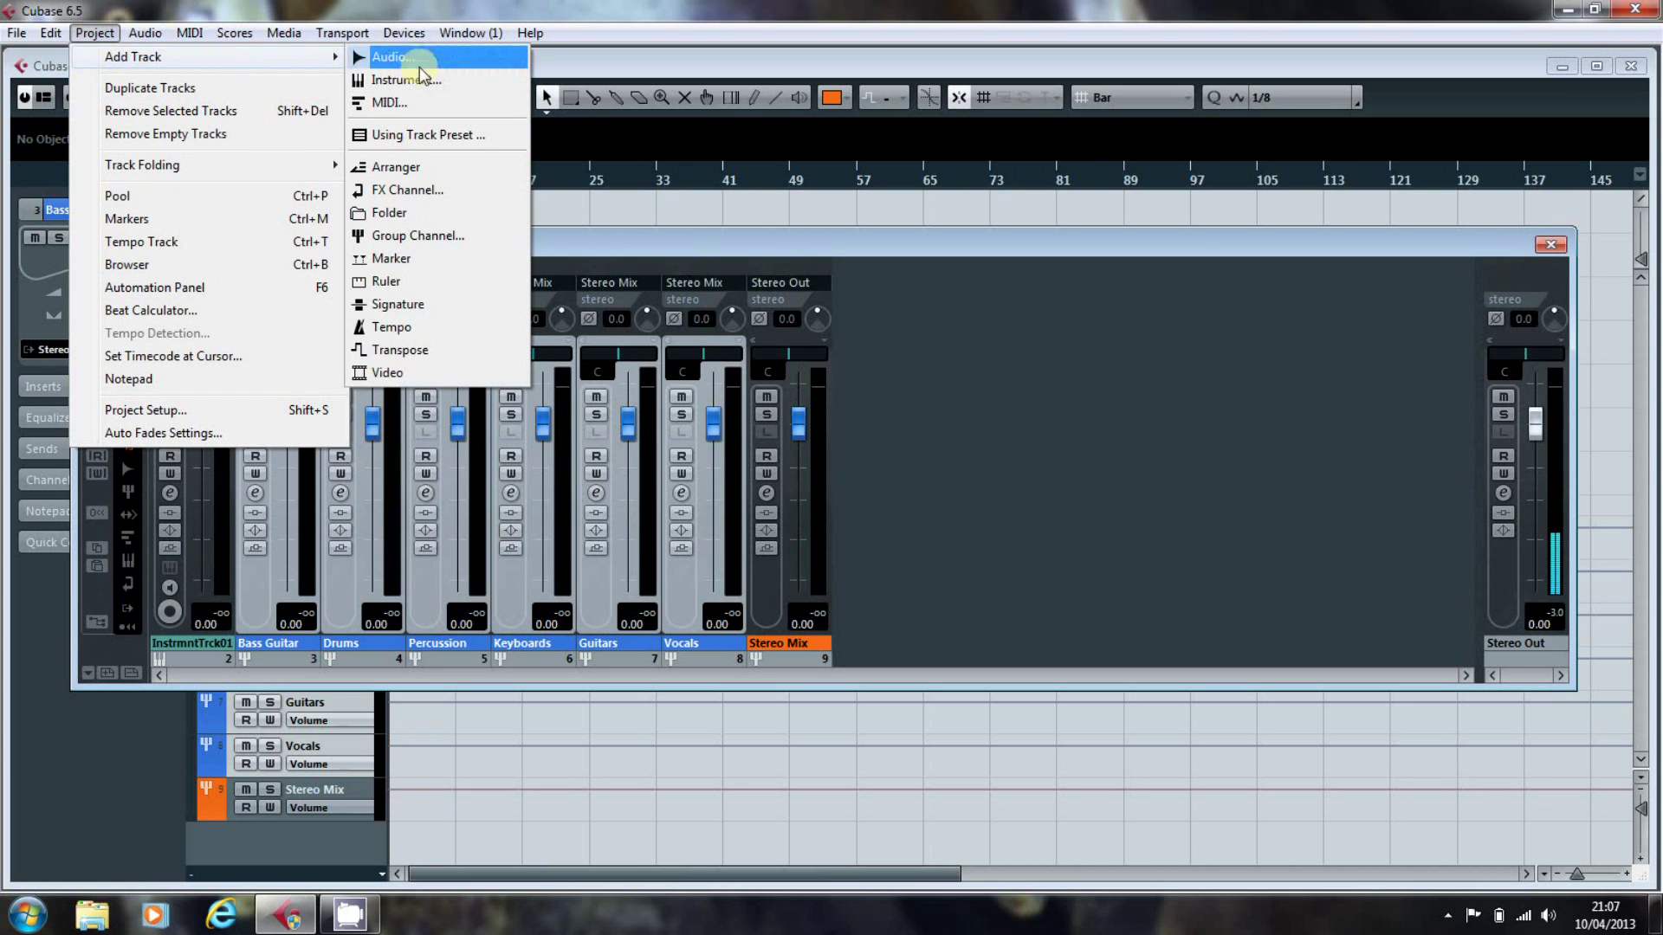
{"action": "left_click", "coordinate": [429, 194]}
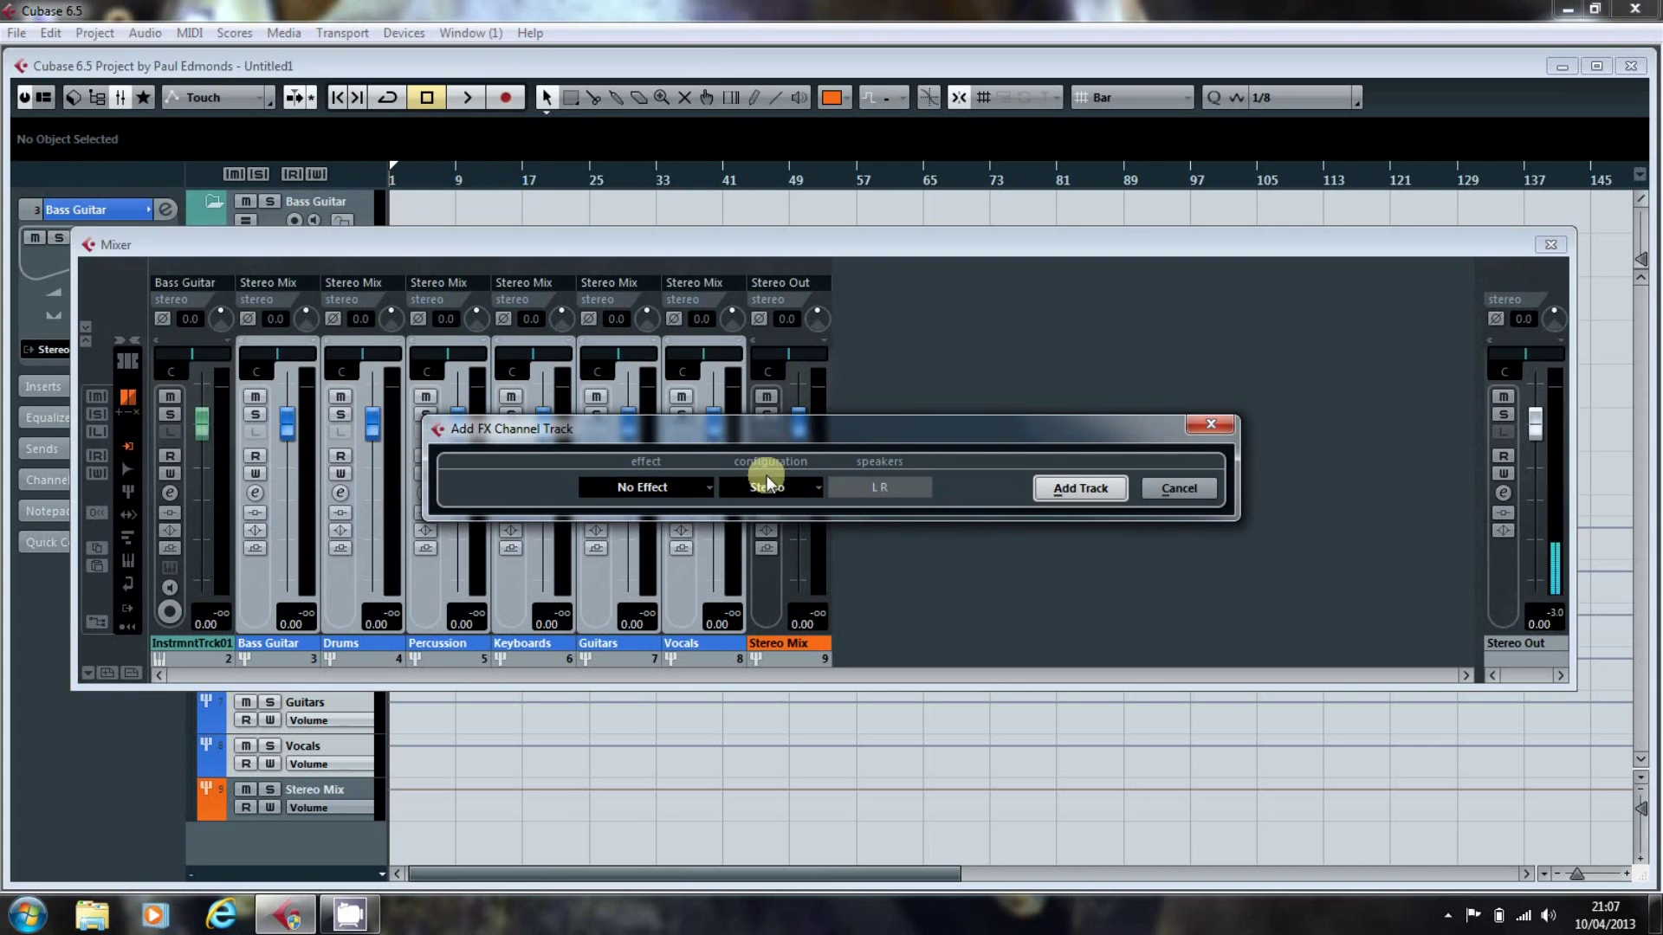
{"action": "left_click", "coordinate": [1077, 489]}
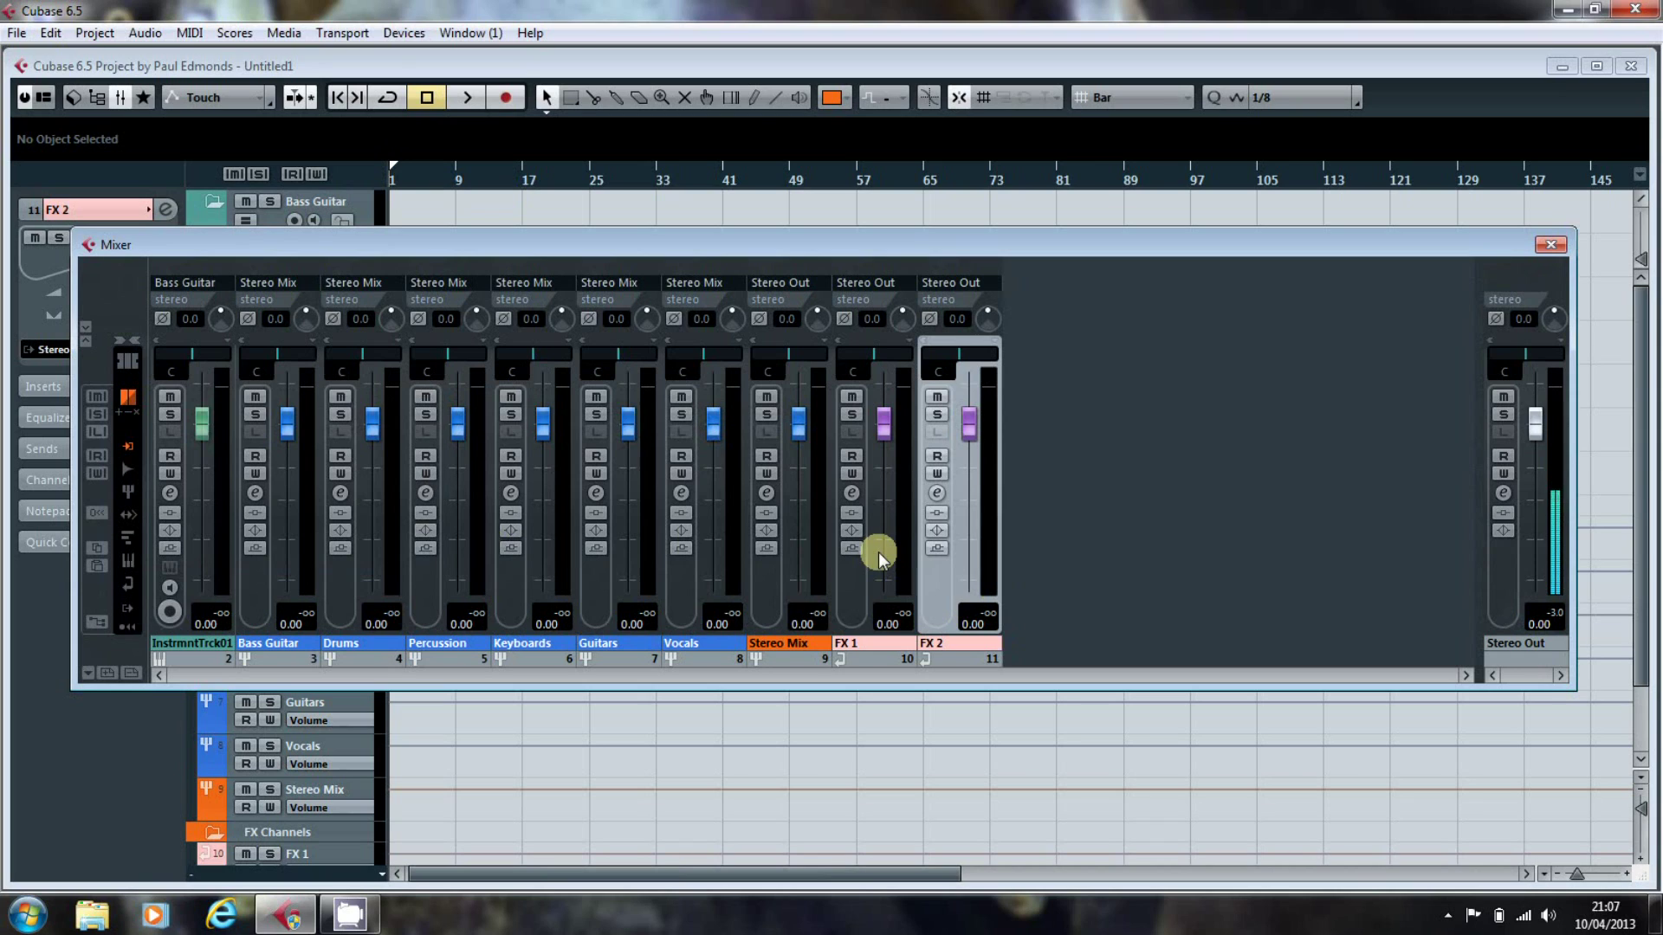
Step: Rename the FX 1 channel to Reverb
{"action": "double_click", "coordinate": [862, 643]}
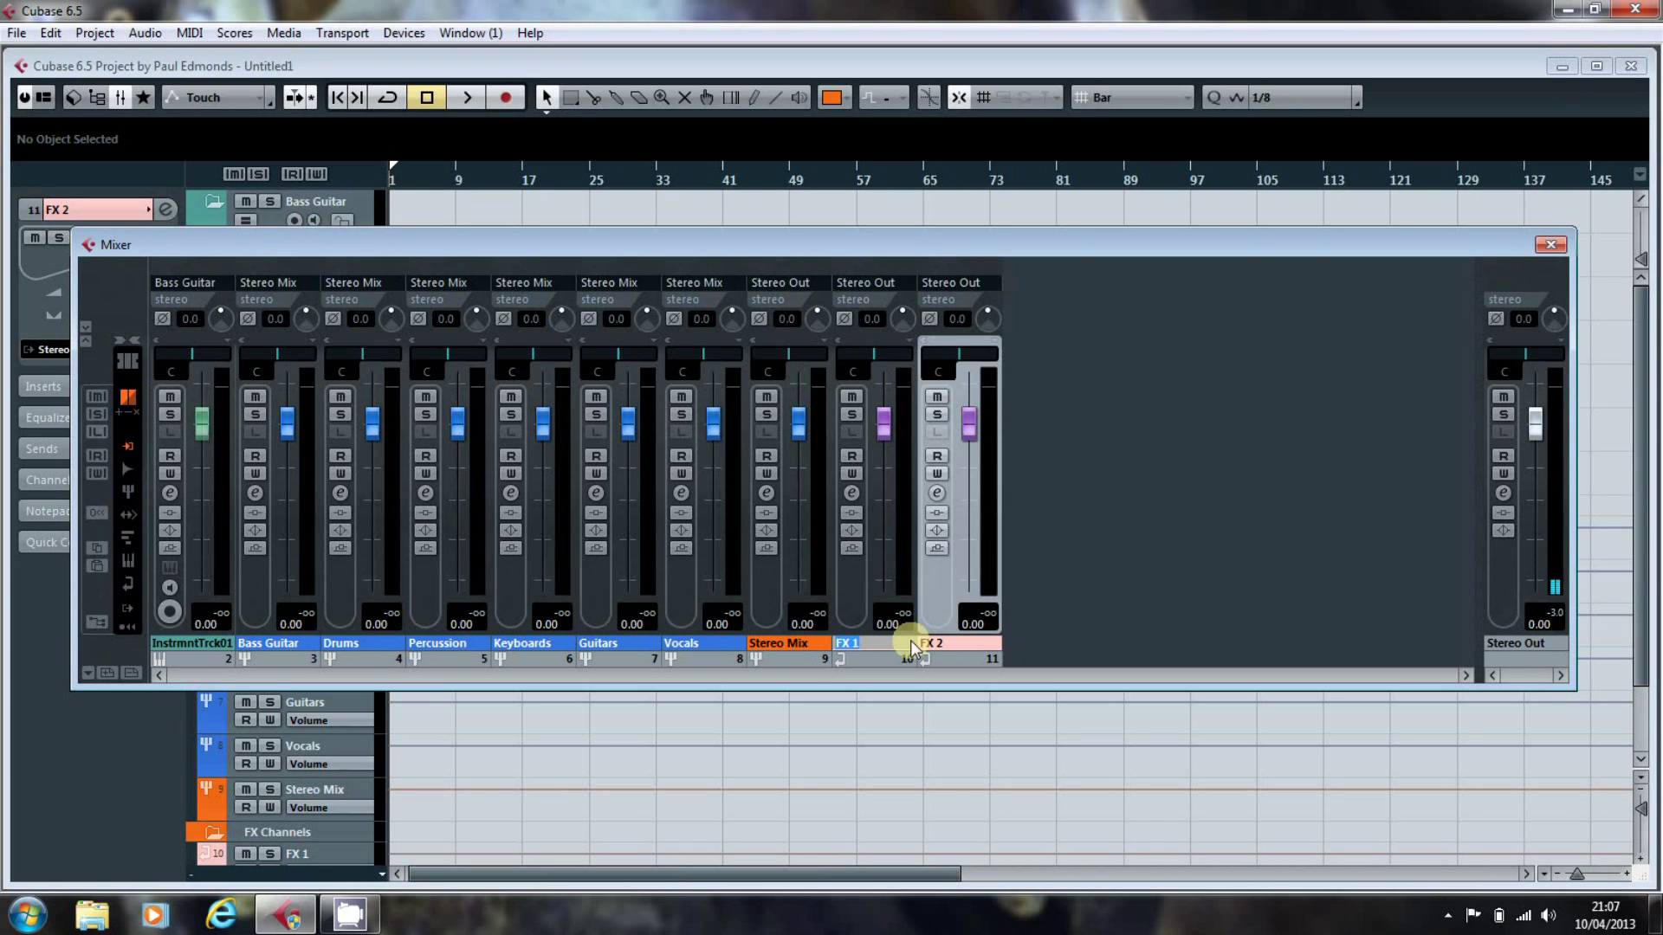
{"action": "type", "text": "Reverb"}
{"action": "key", "text": "Return"}
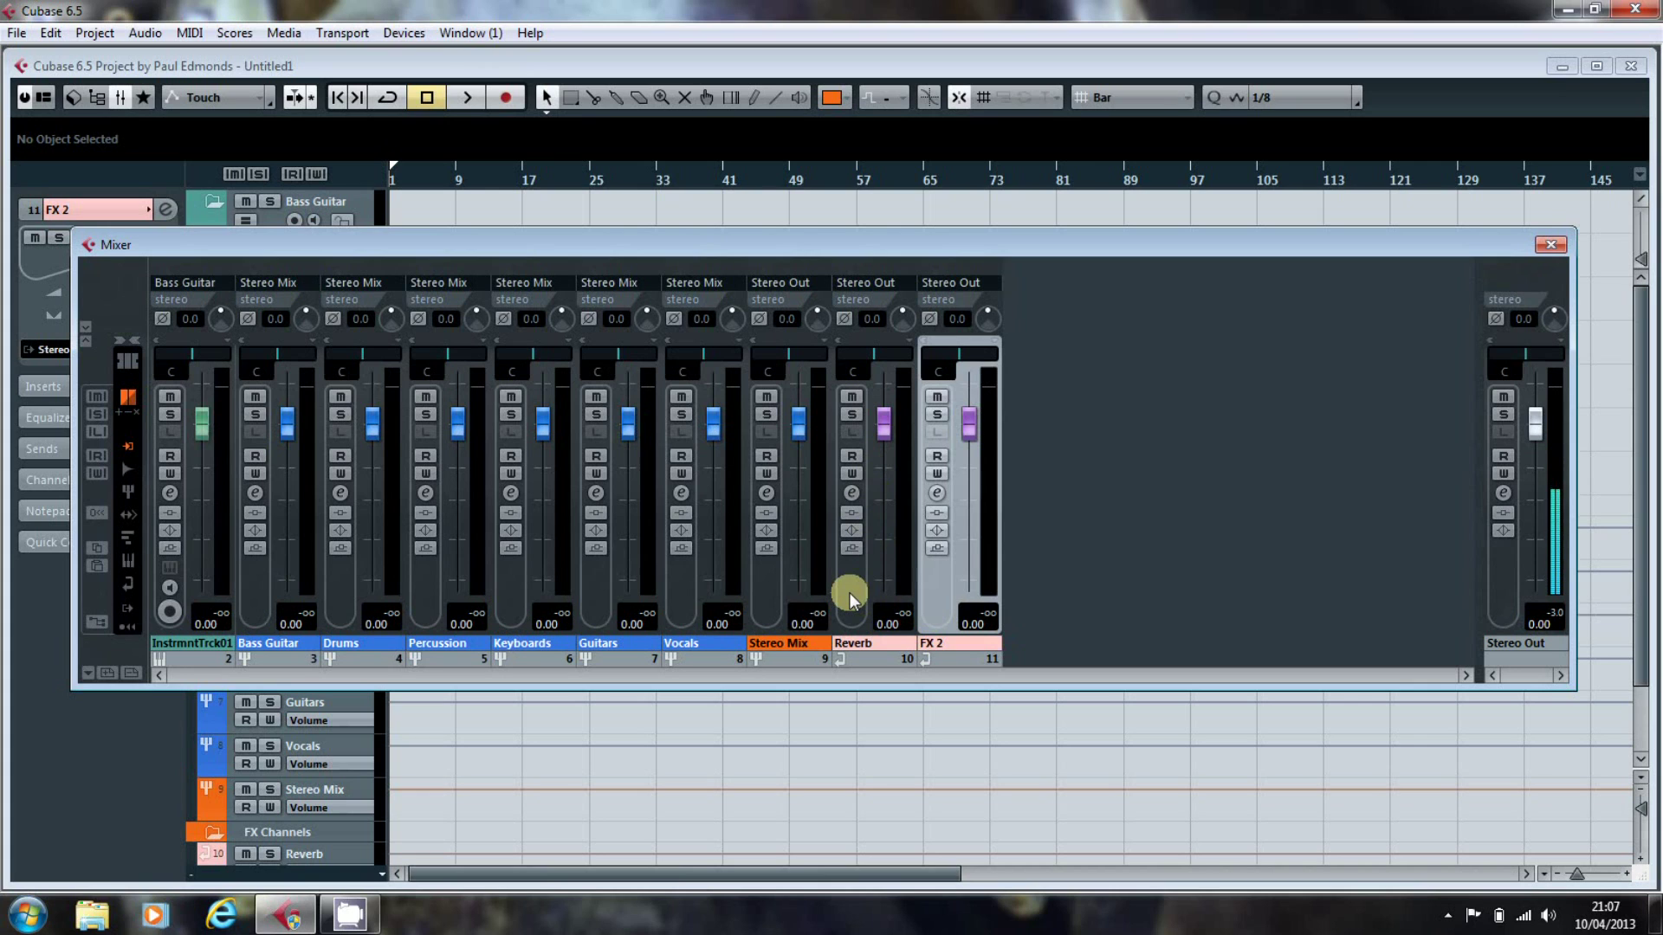
Step: Load Redline Reverb with the Large Hall preset on the Reverb channel's insert 1, then close its editor
{"action": "left_click", "coordinate": [852, 493]}
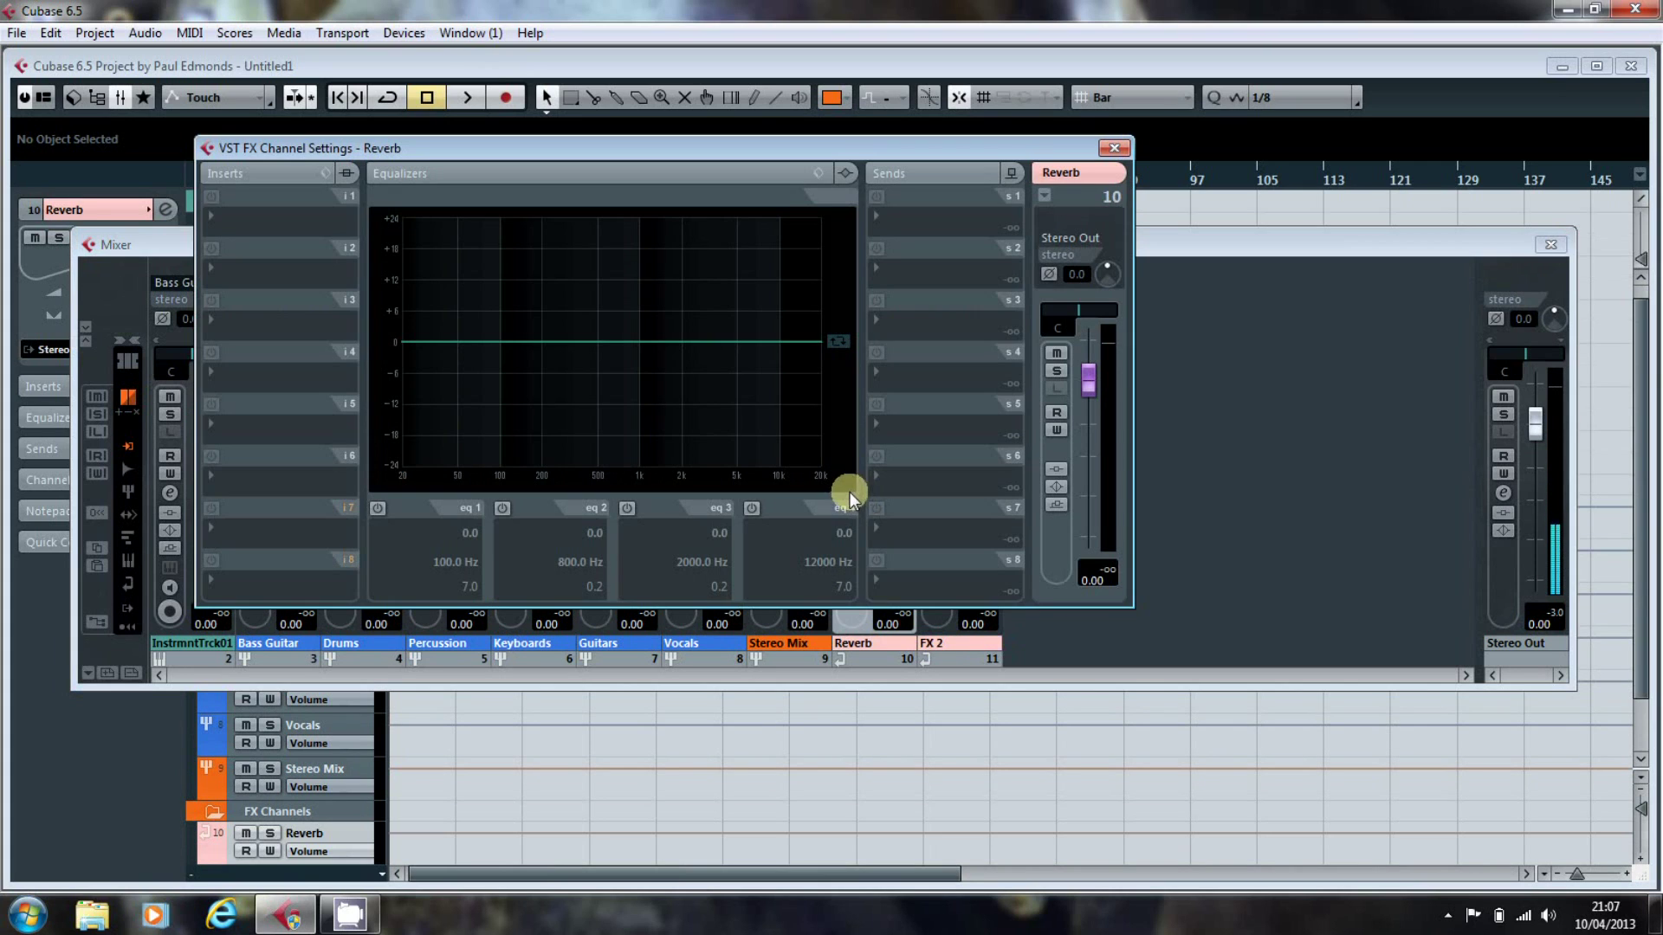
{"action": "left_click", "coordinate": [210, 213]}
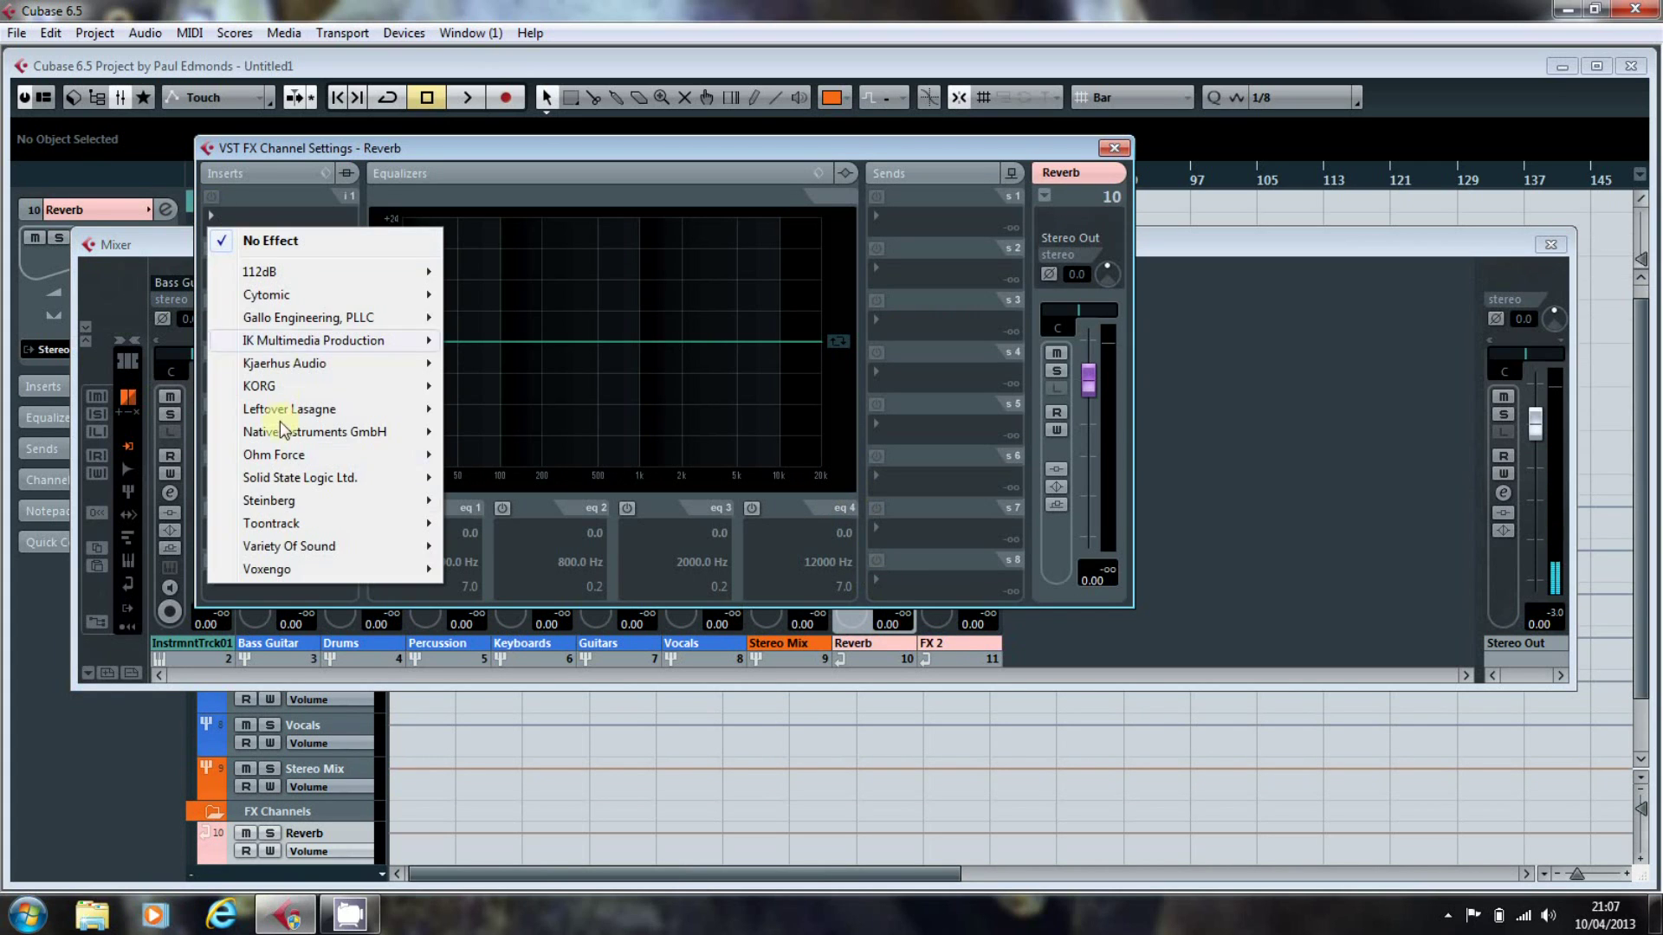
{"action": "mouse_move", "coordinate": [305, 299]}
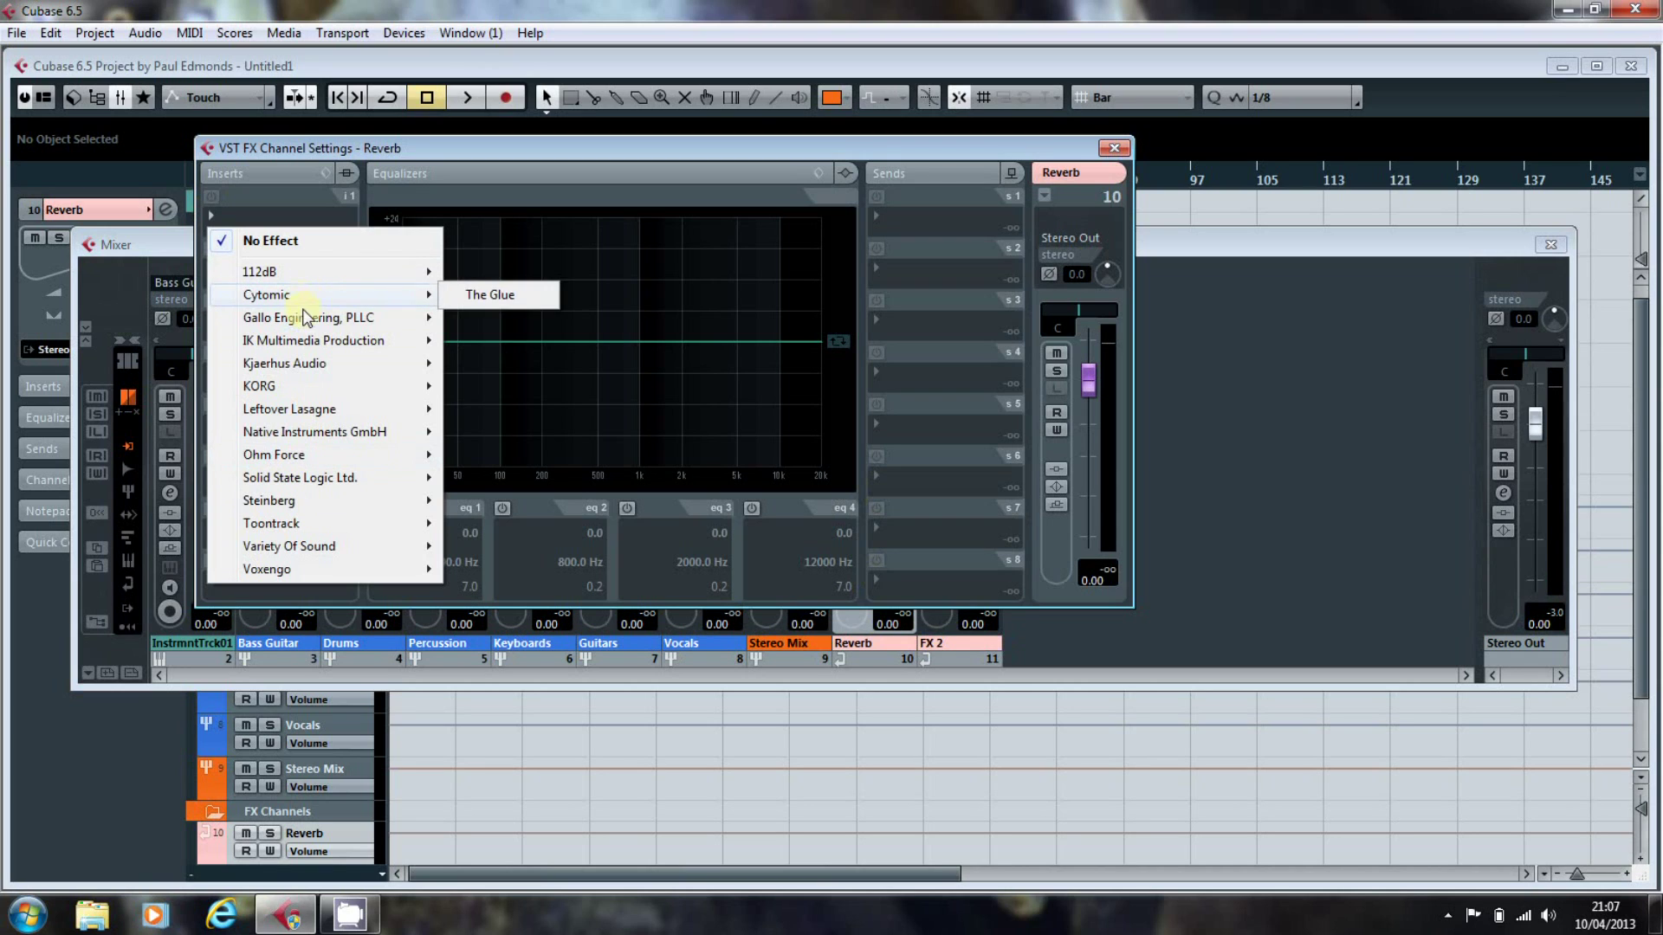
{"action": "mouse_move", "coordinate": [326, 519]}
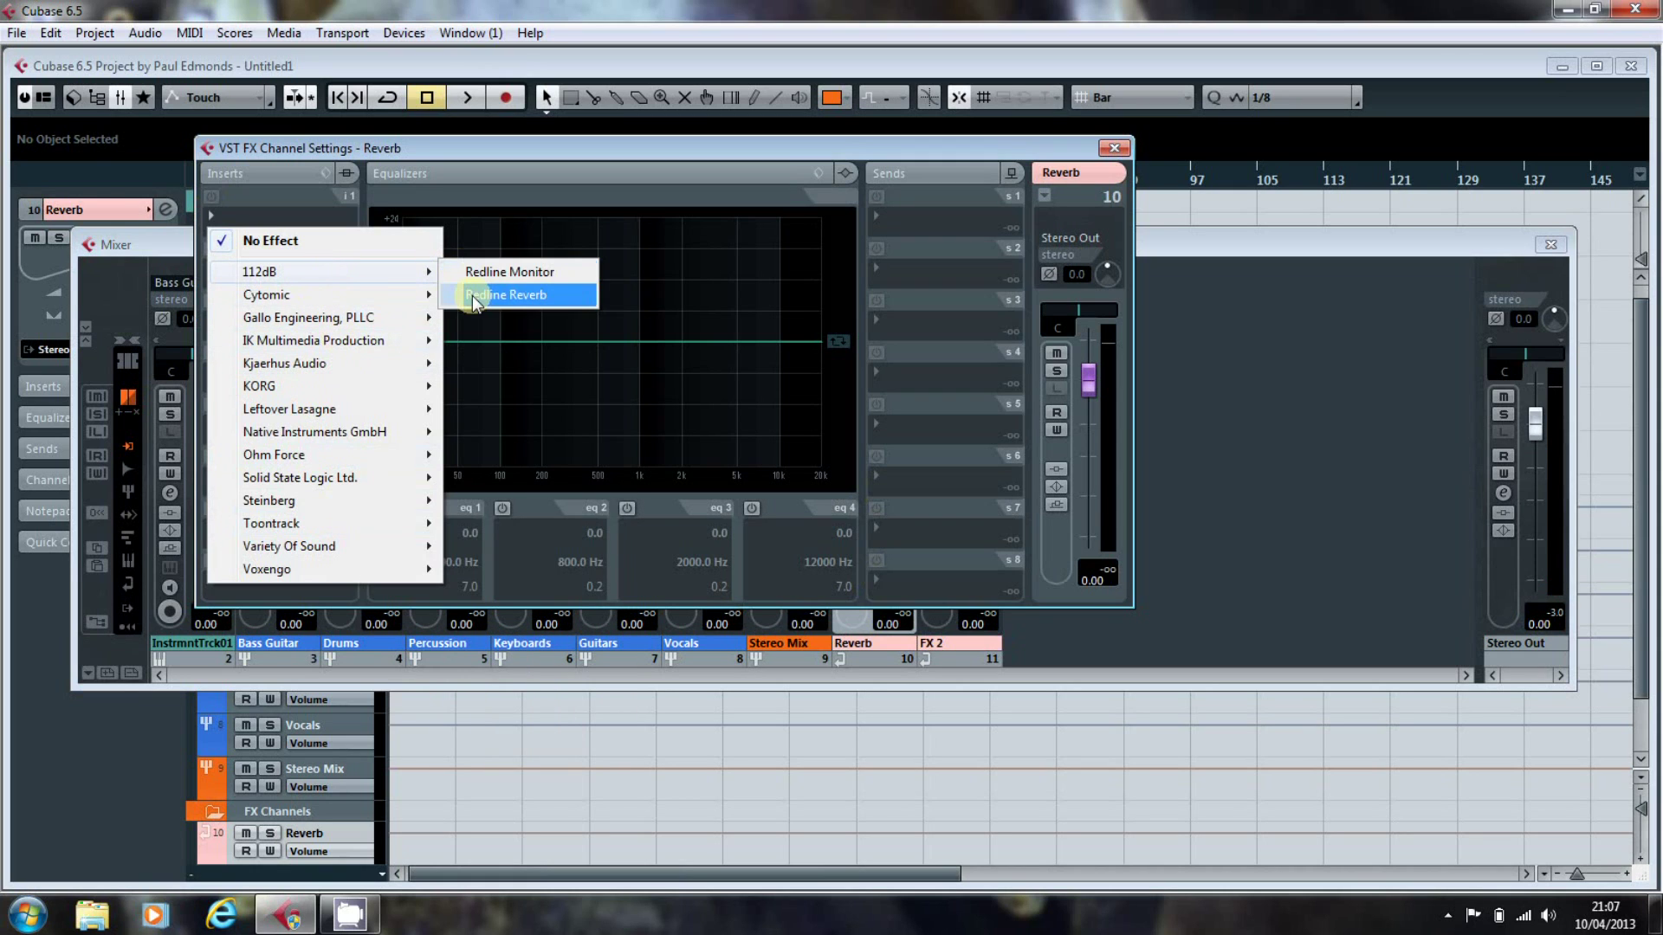
{"action": "left_click", "coordinate": [471, 295]}
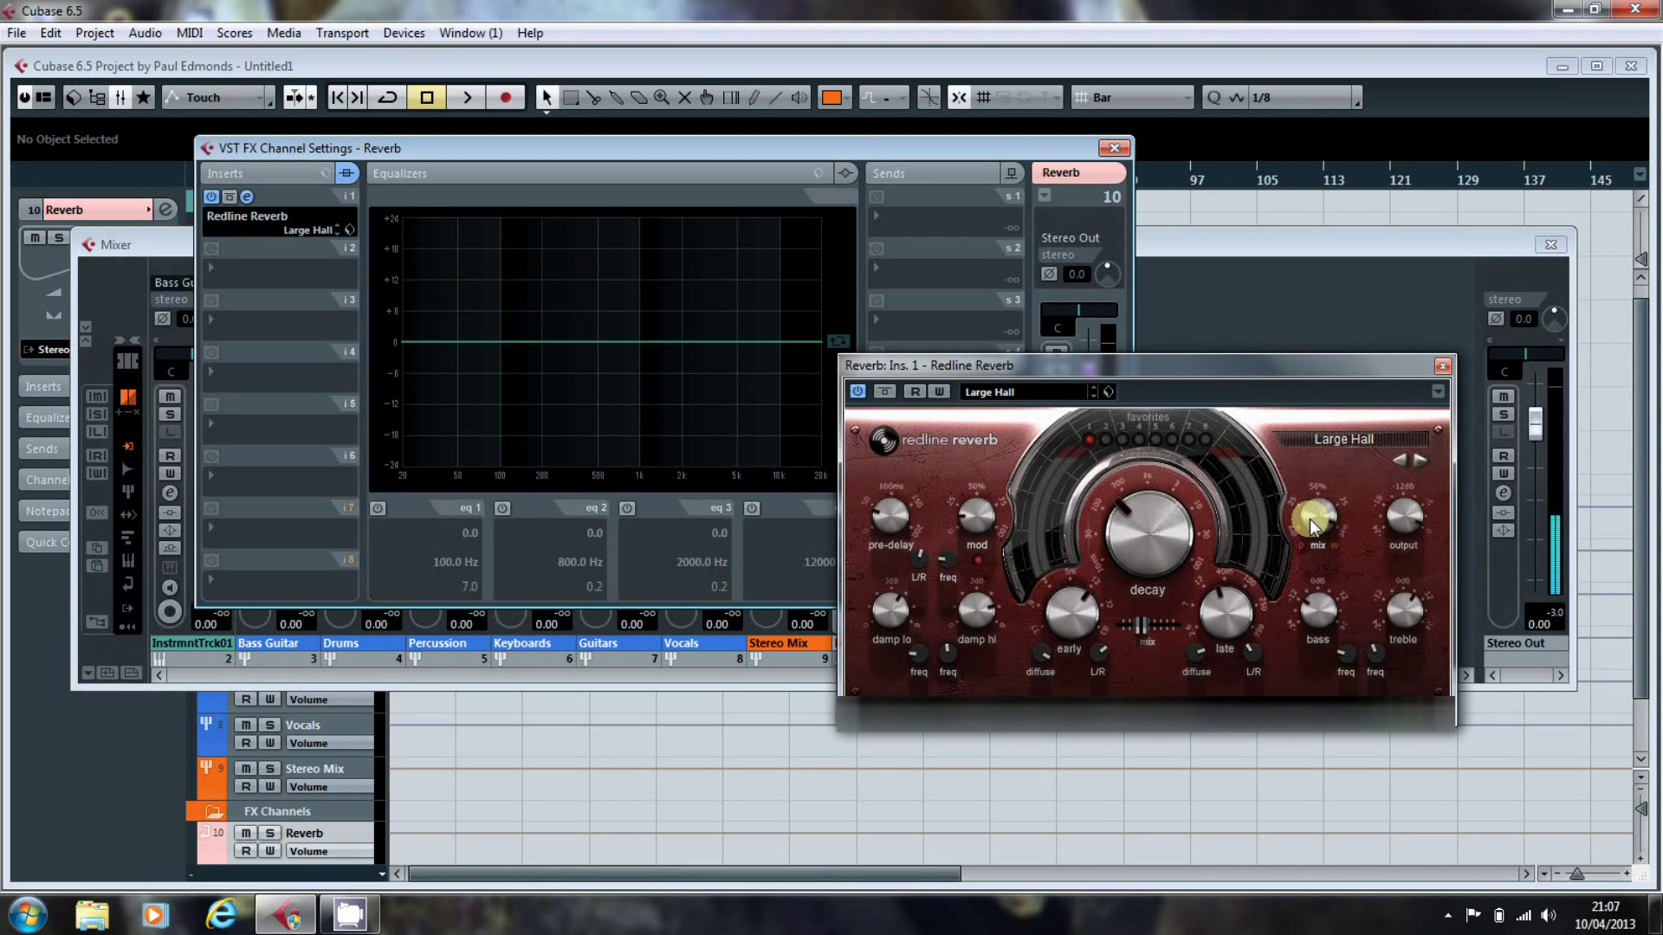
{"action": "left_click", "coordinate": [1441, 366]}
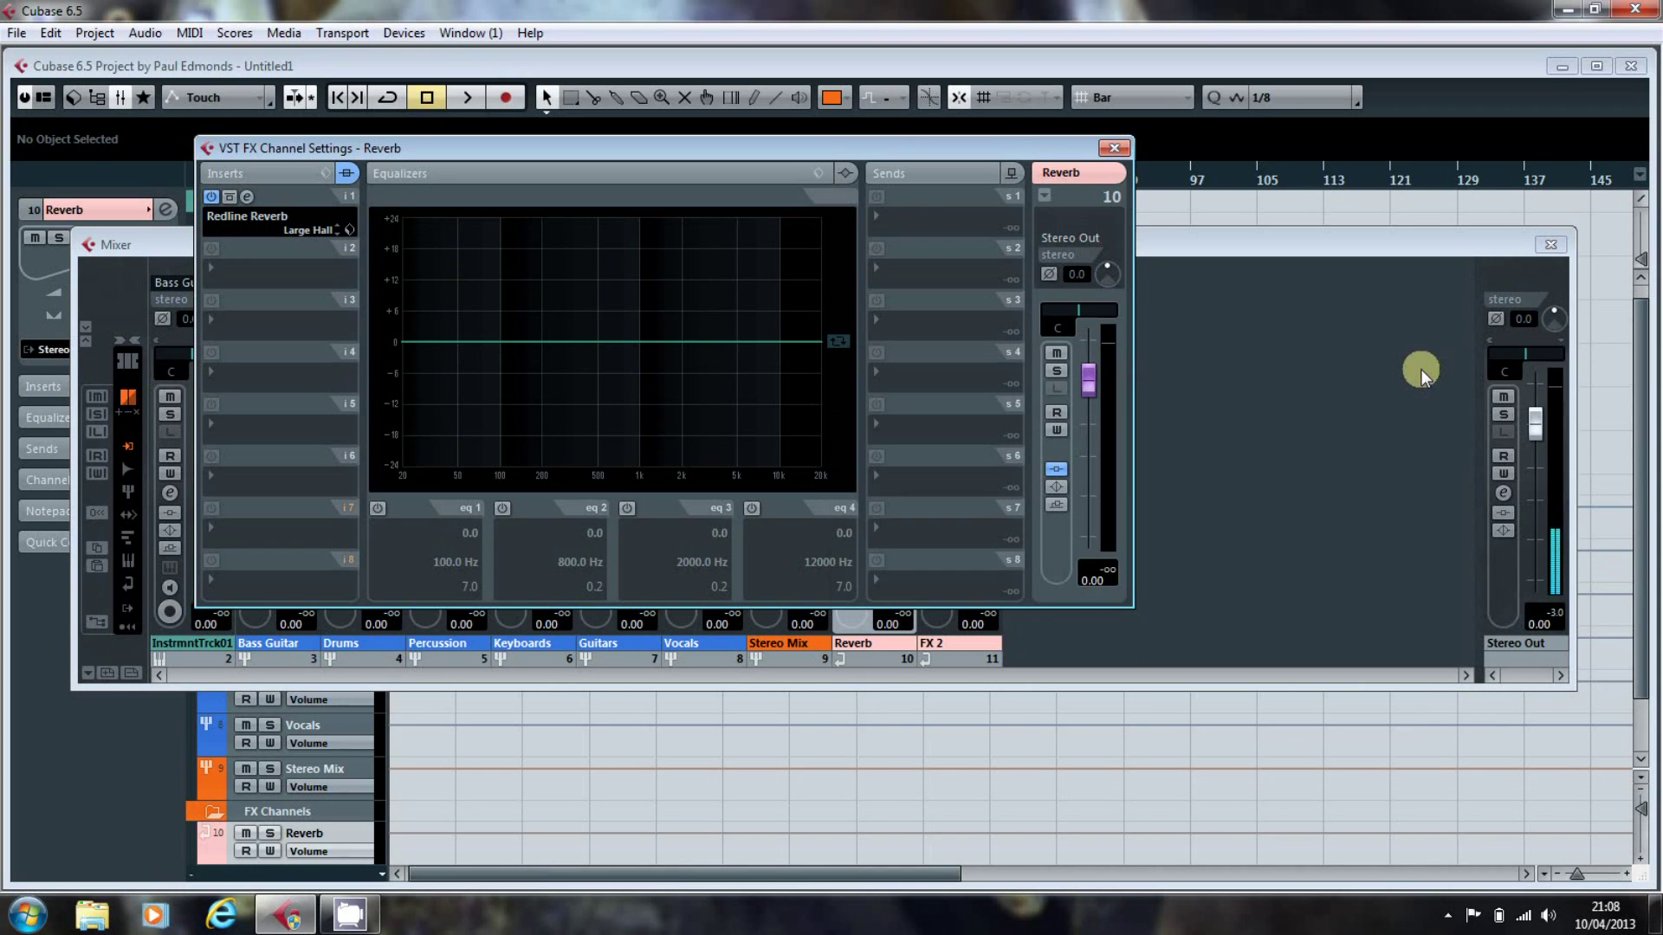
Step: Colour the Reverb and FX 2 tracks with the magenta Effects colour
{"action": "left_click", "coordinate": [1115, 149]}
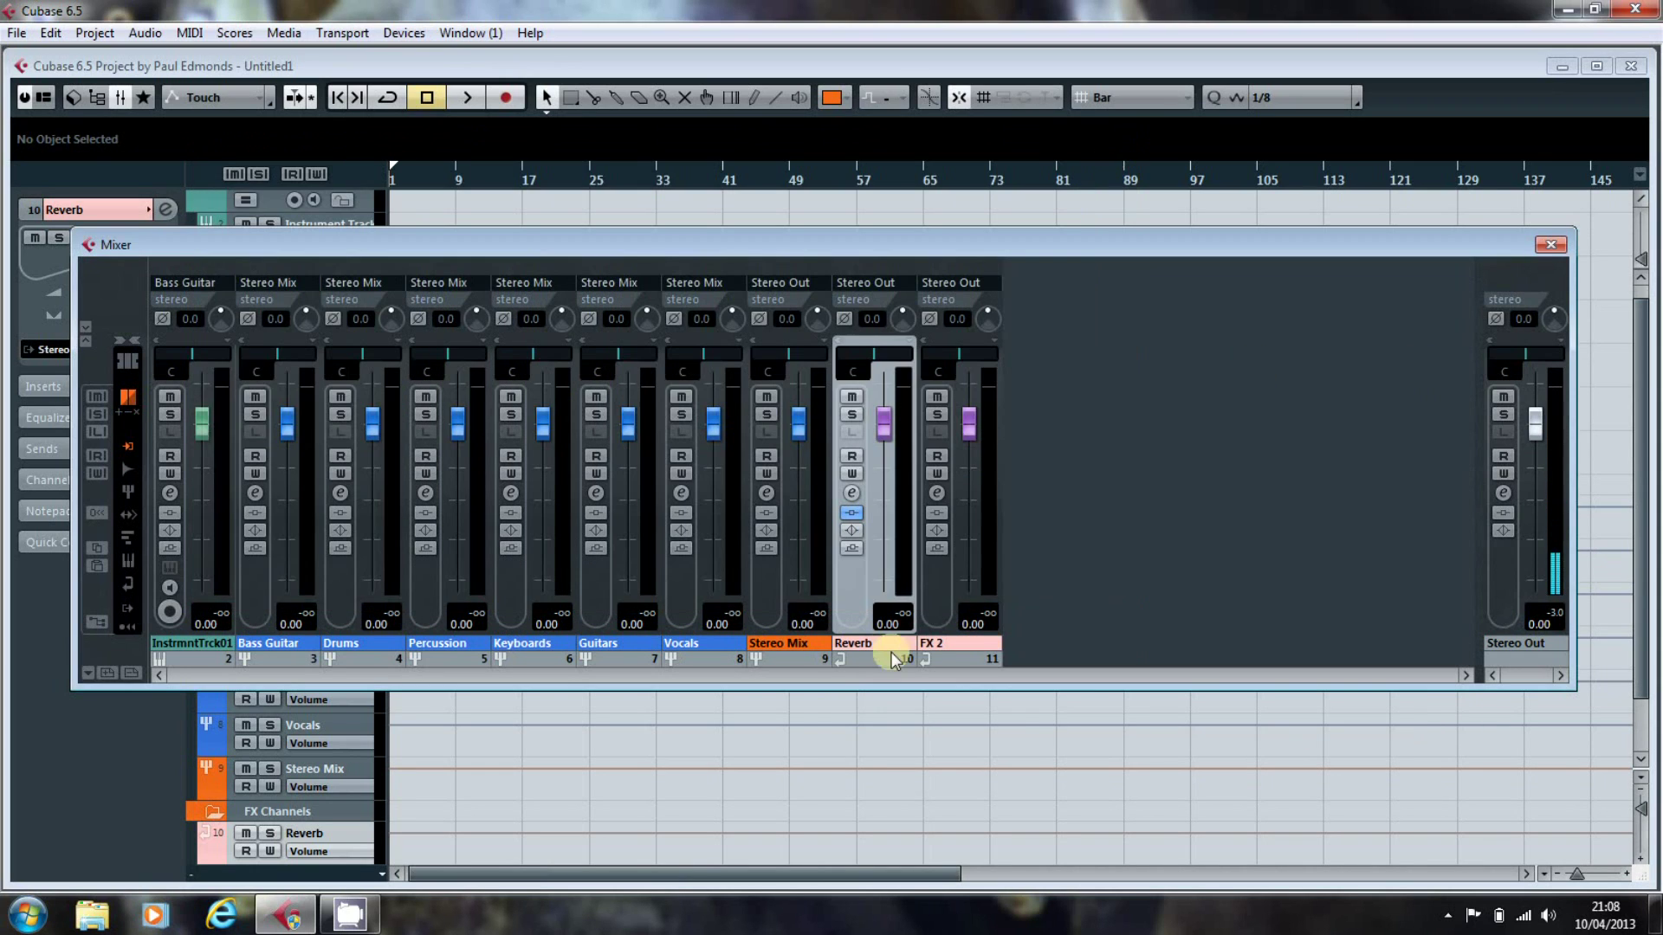
{"action": "left_click", "coordinate": [927, 595]}
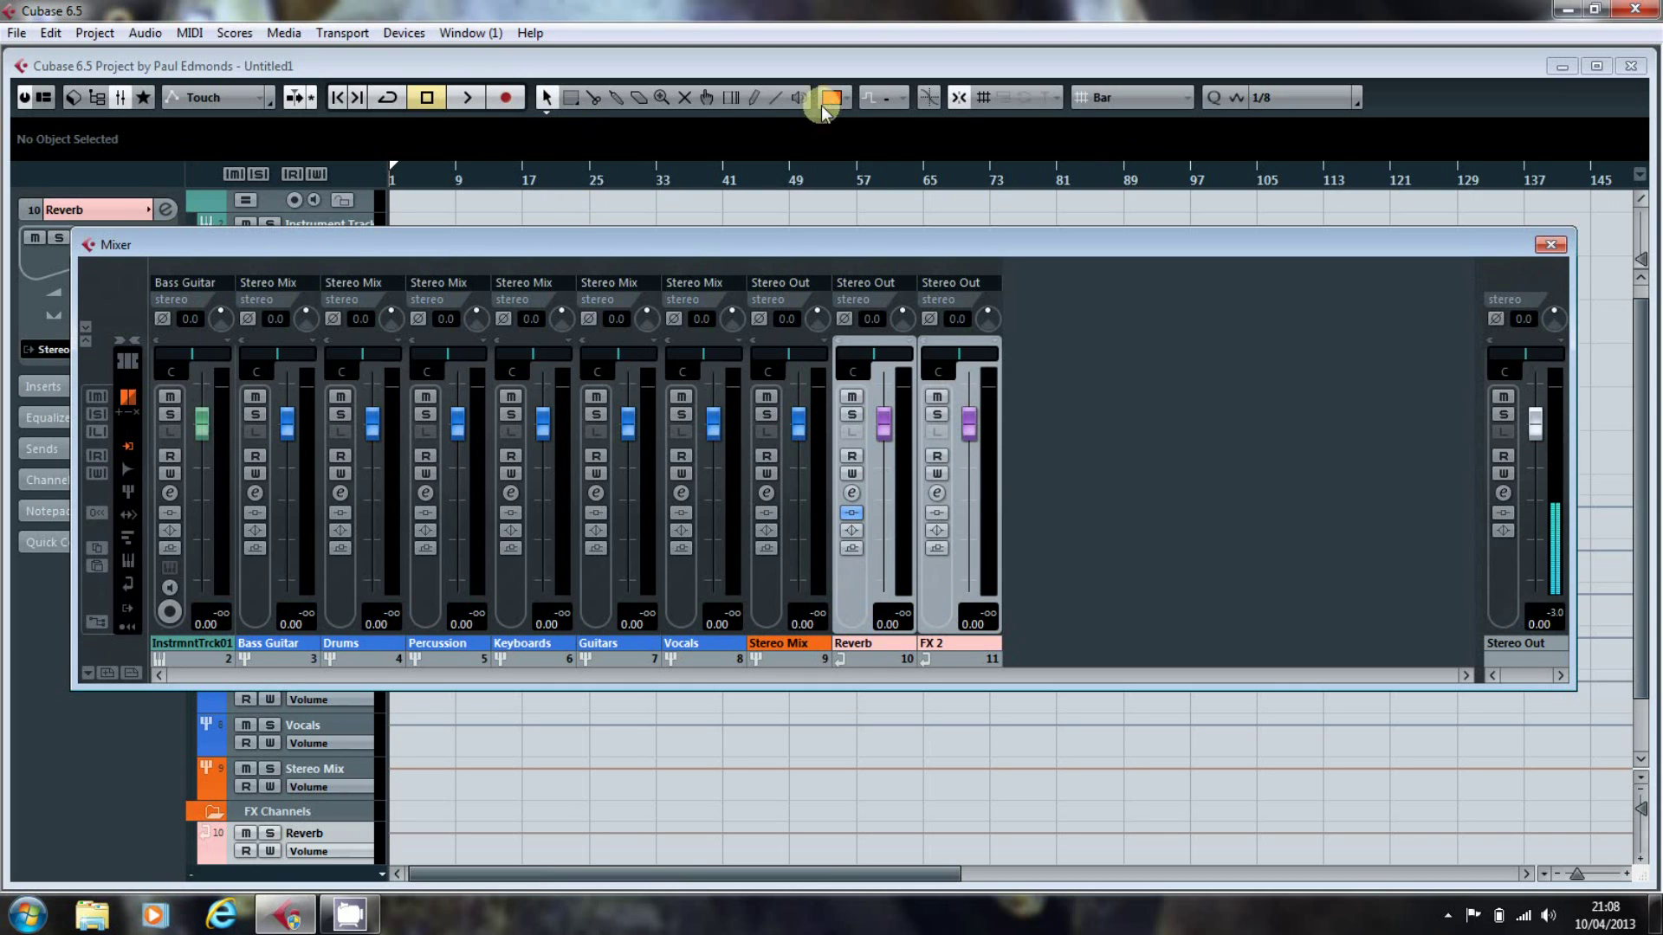
{"action": "left_click", "coordinate": [858, 95]}
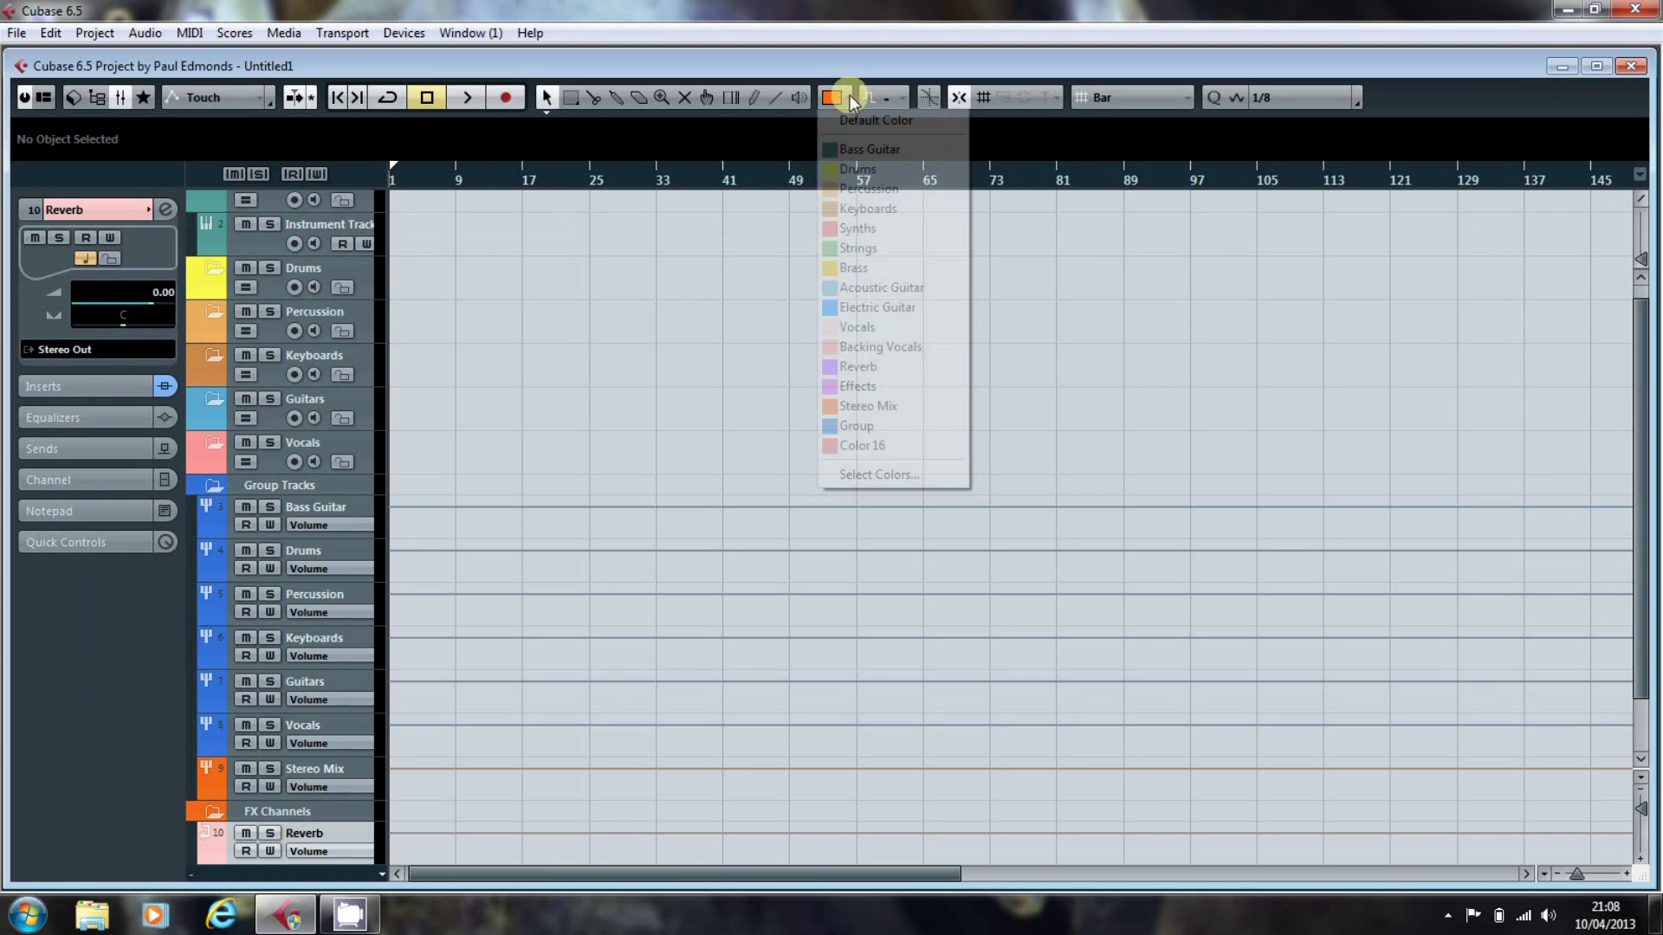
{"action": "left_click", "coordinate": [892, 388]}
Step: Colour the FX Channels folder track with the Effects colour
{"action": "scroll", "coordinate": [490, 712], "scroll_direction": "down", "scroll_amount": 2}
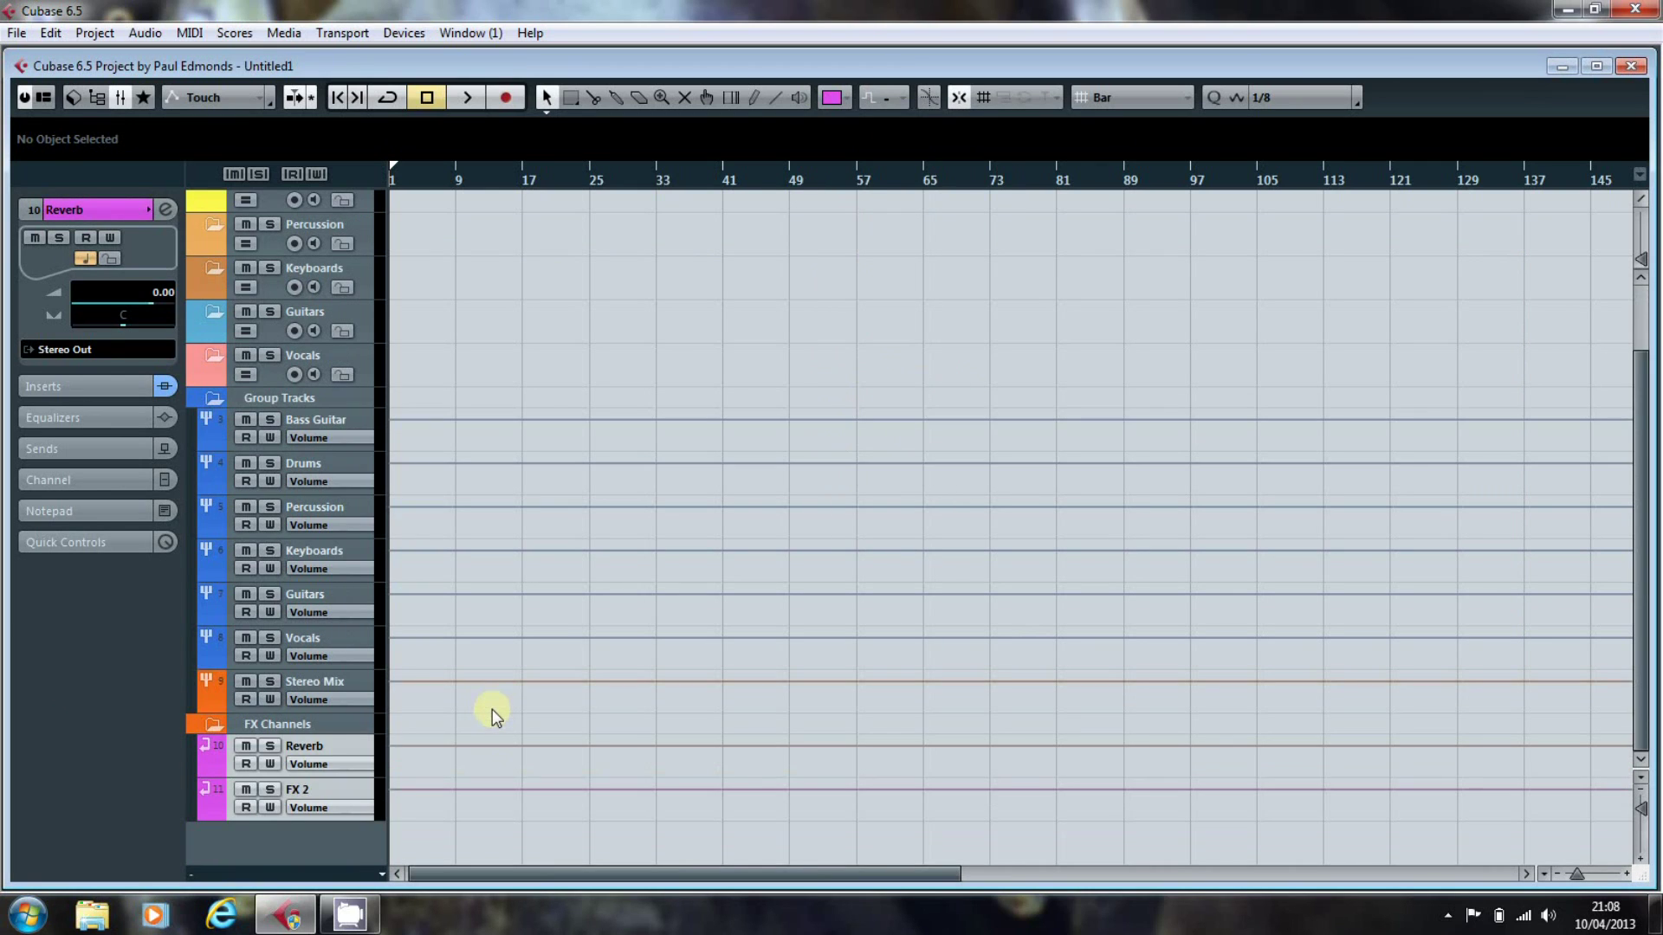
{"action": "left_click", "coordinate": [279, 725]}
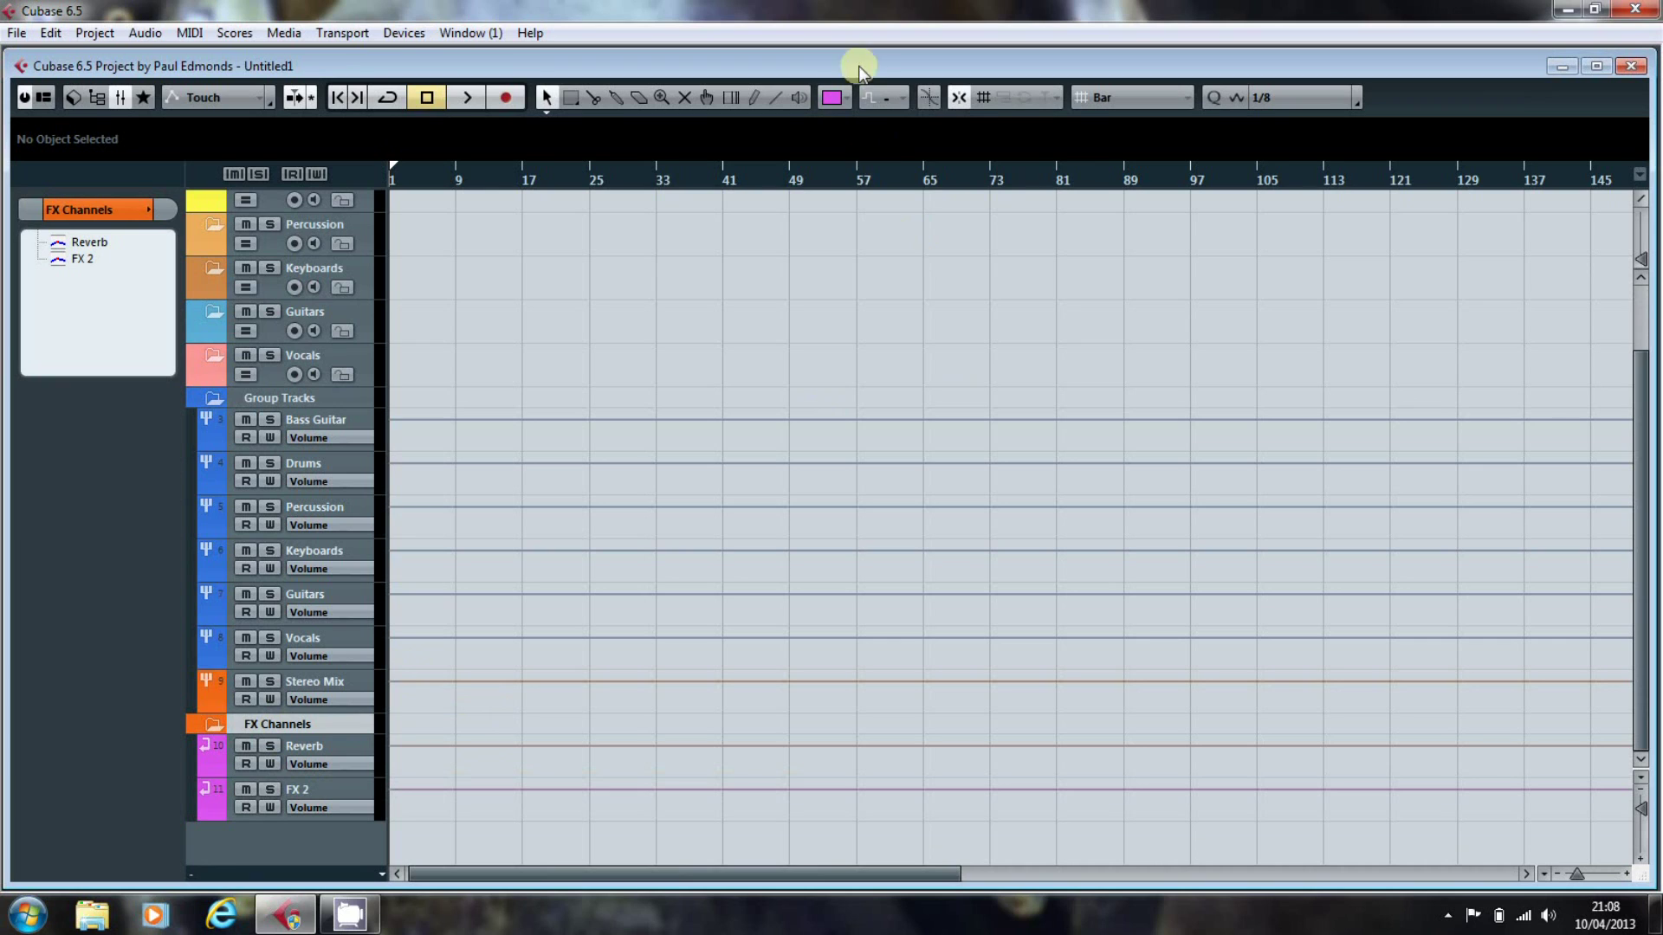
{"action": "left_click", "coordinate": [828, 100]}
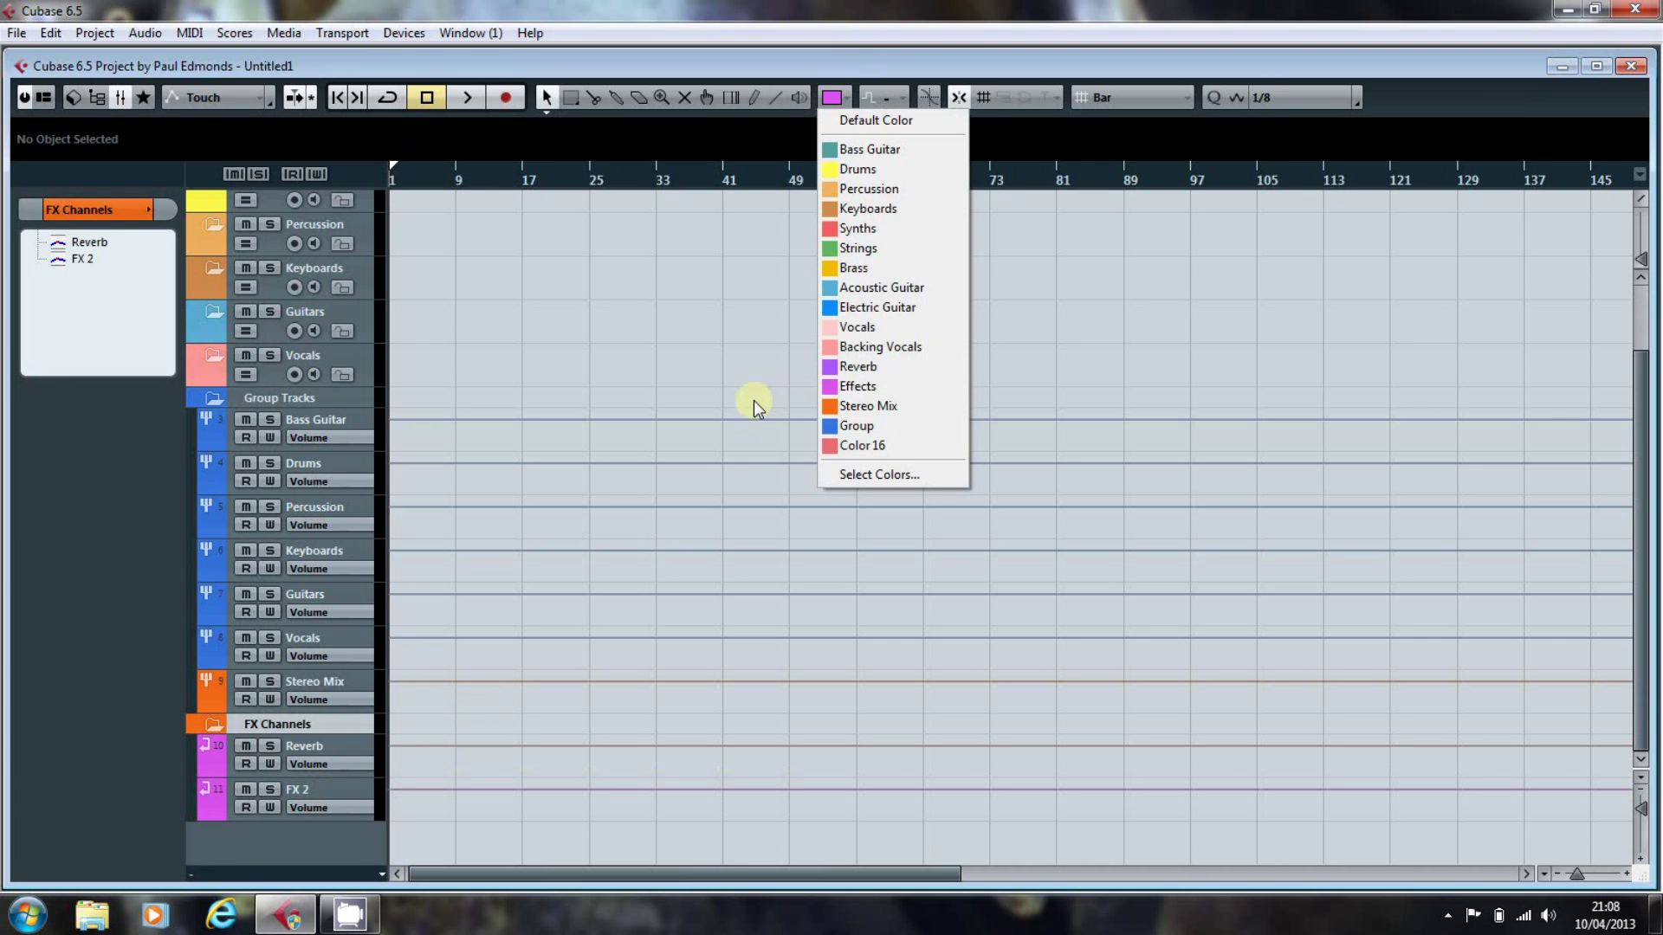
{"action": "left_click", "coordinate": [861, 390]}
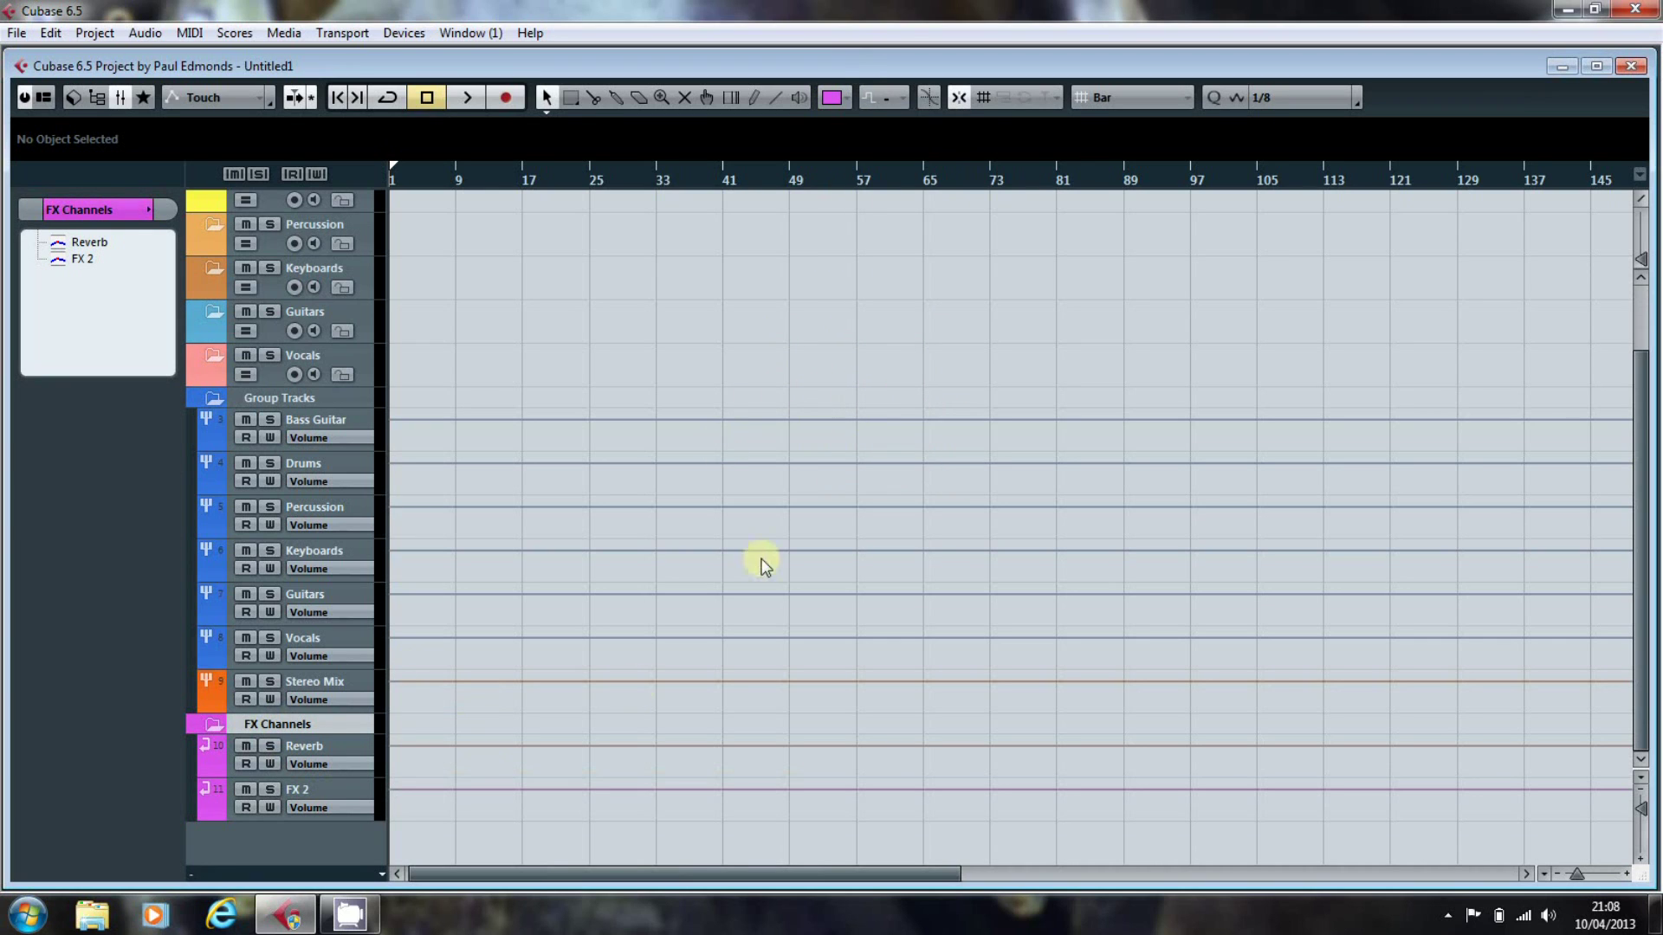
Step: Give the Reverb FX track the purple Reverb colour
{"action": "left_click", "coordinate": [314, 751]}
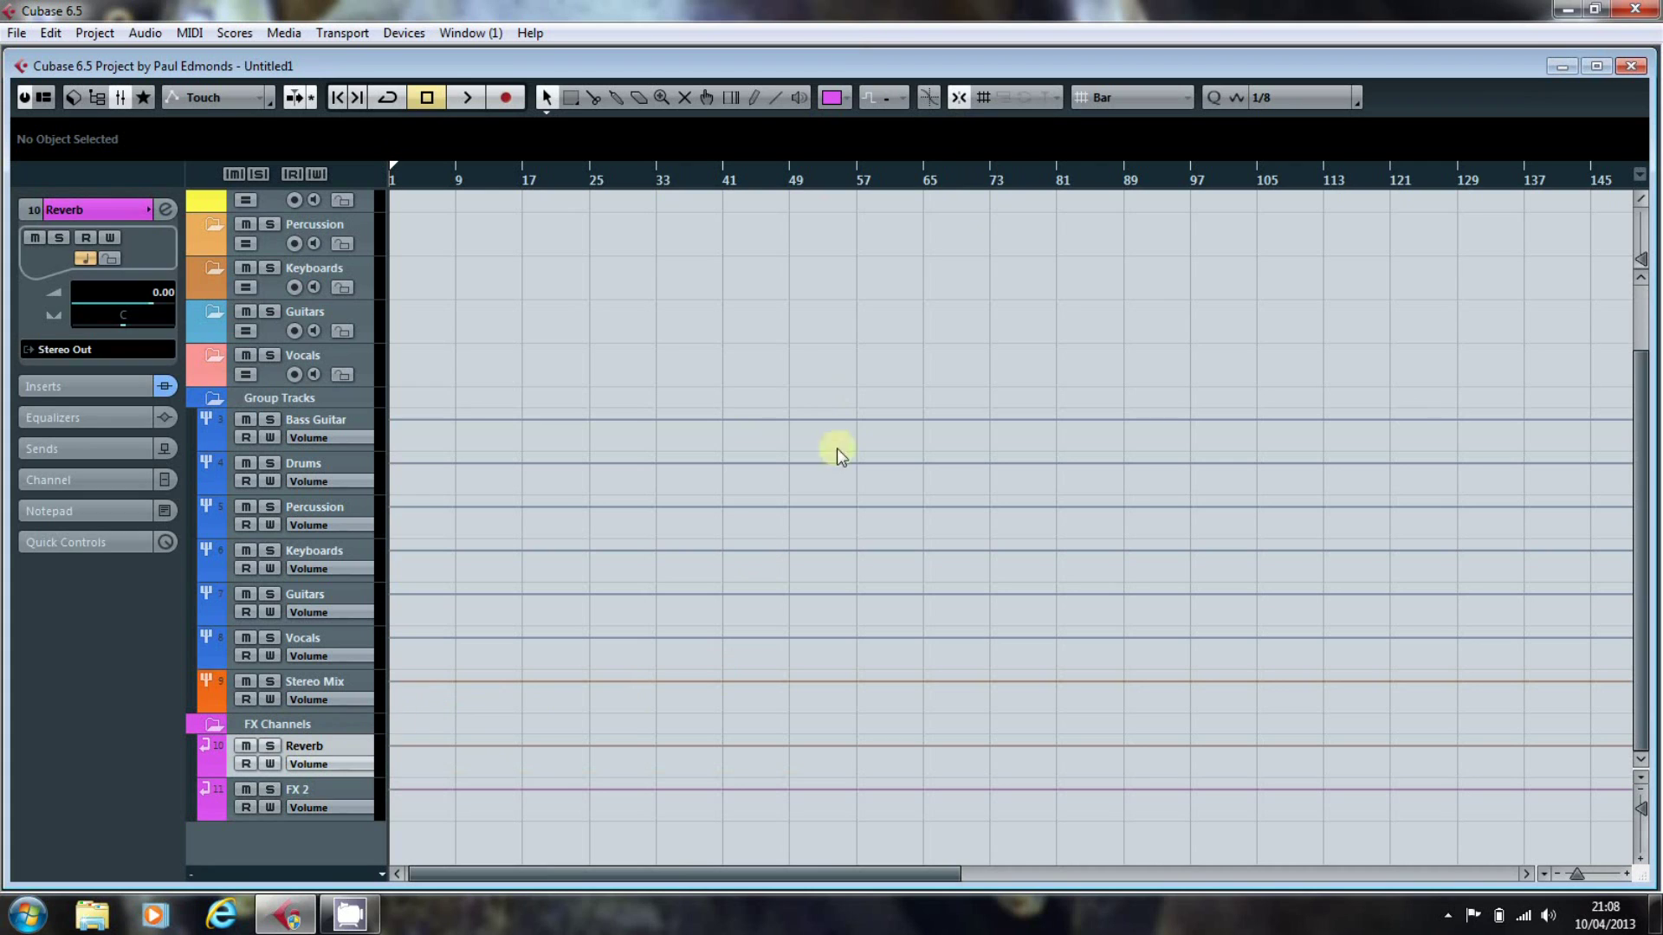
{"action": "left_click", "coordinate": [849, 102]}
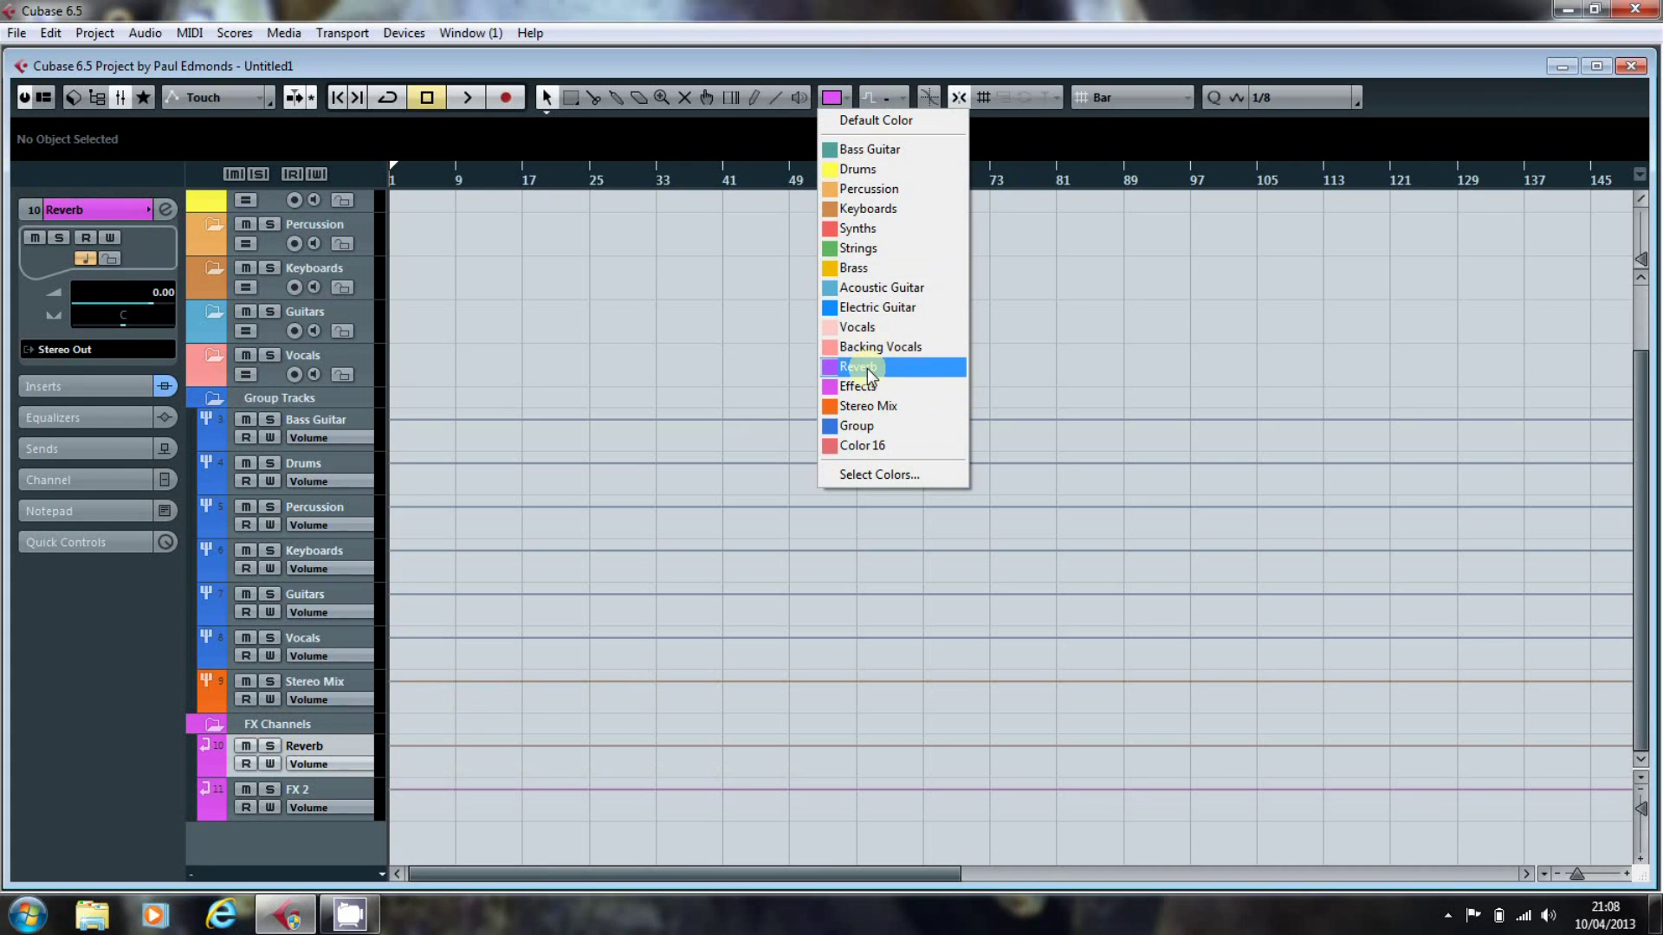
{"action": "left_click", "coordinate": [866, 367]}
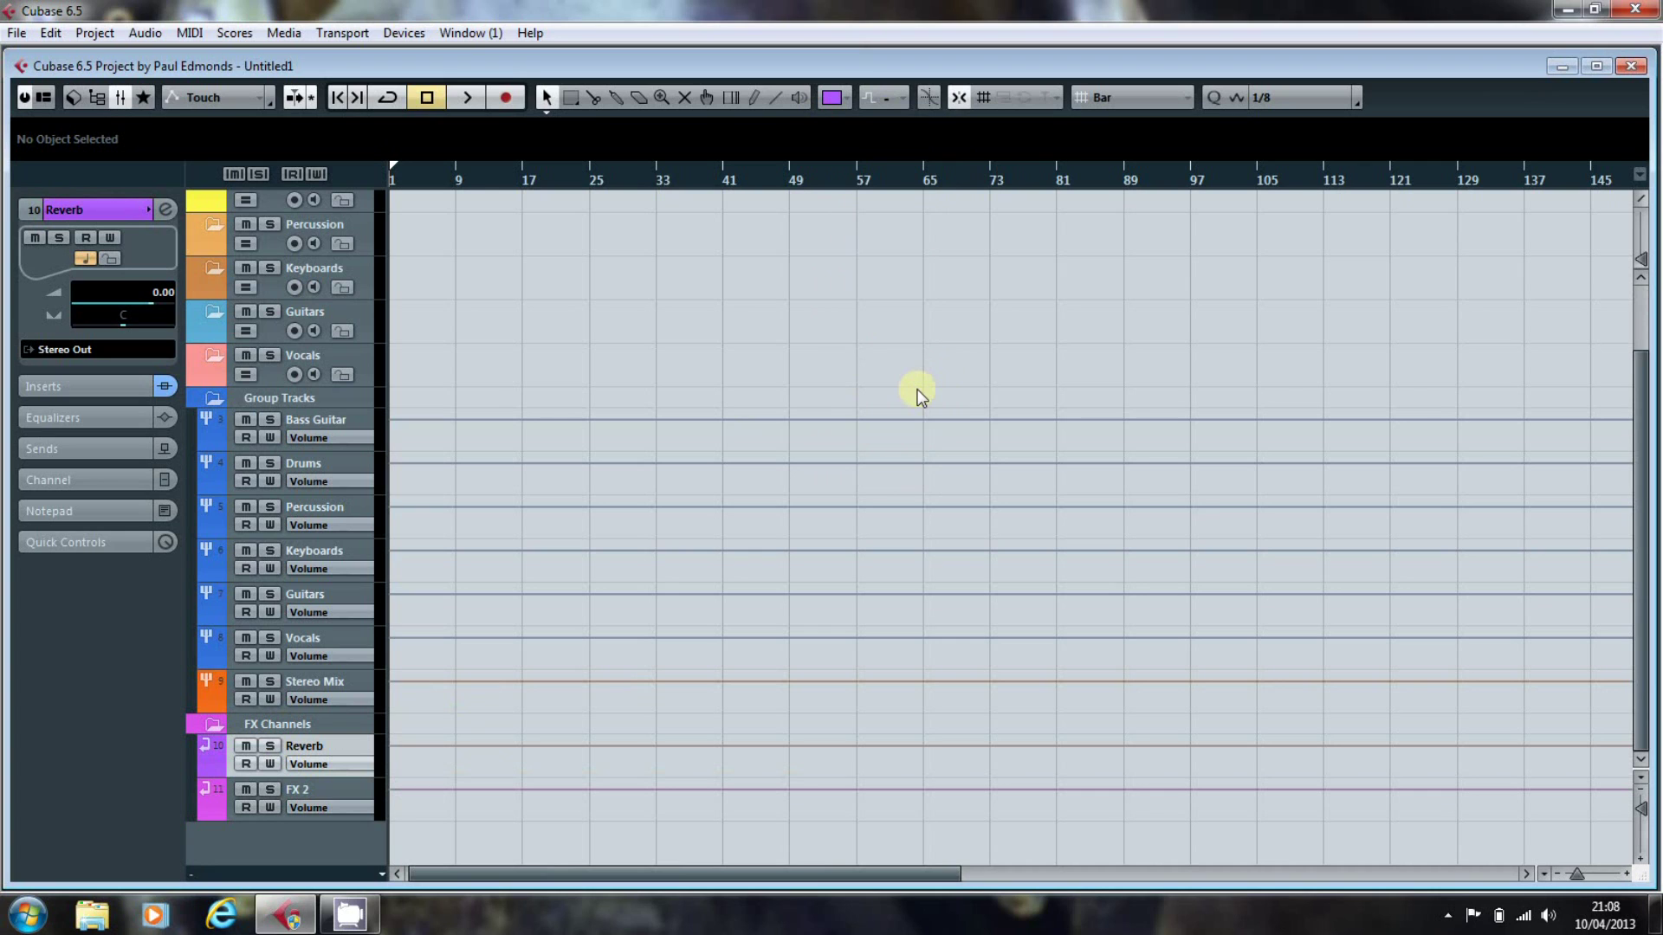
Step: In the Mixer, route the Reverb and FX 2 outputs to the Stereo Mix group
{"action": "left_click", "coordinate": [121, 97]}
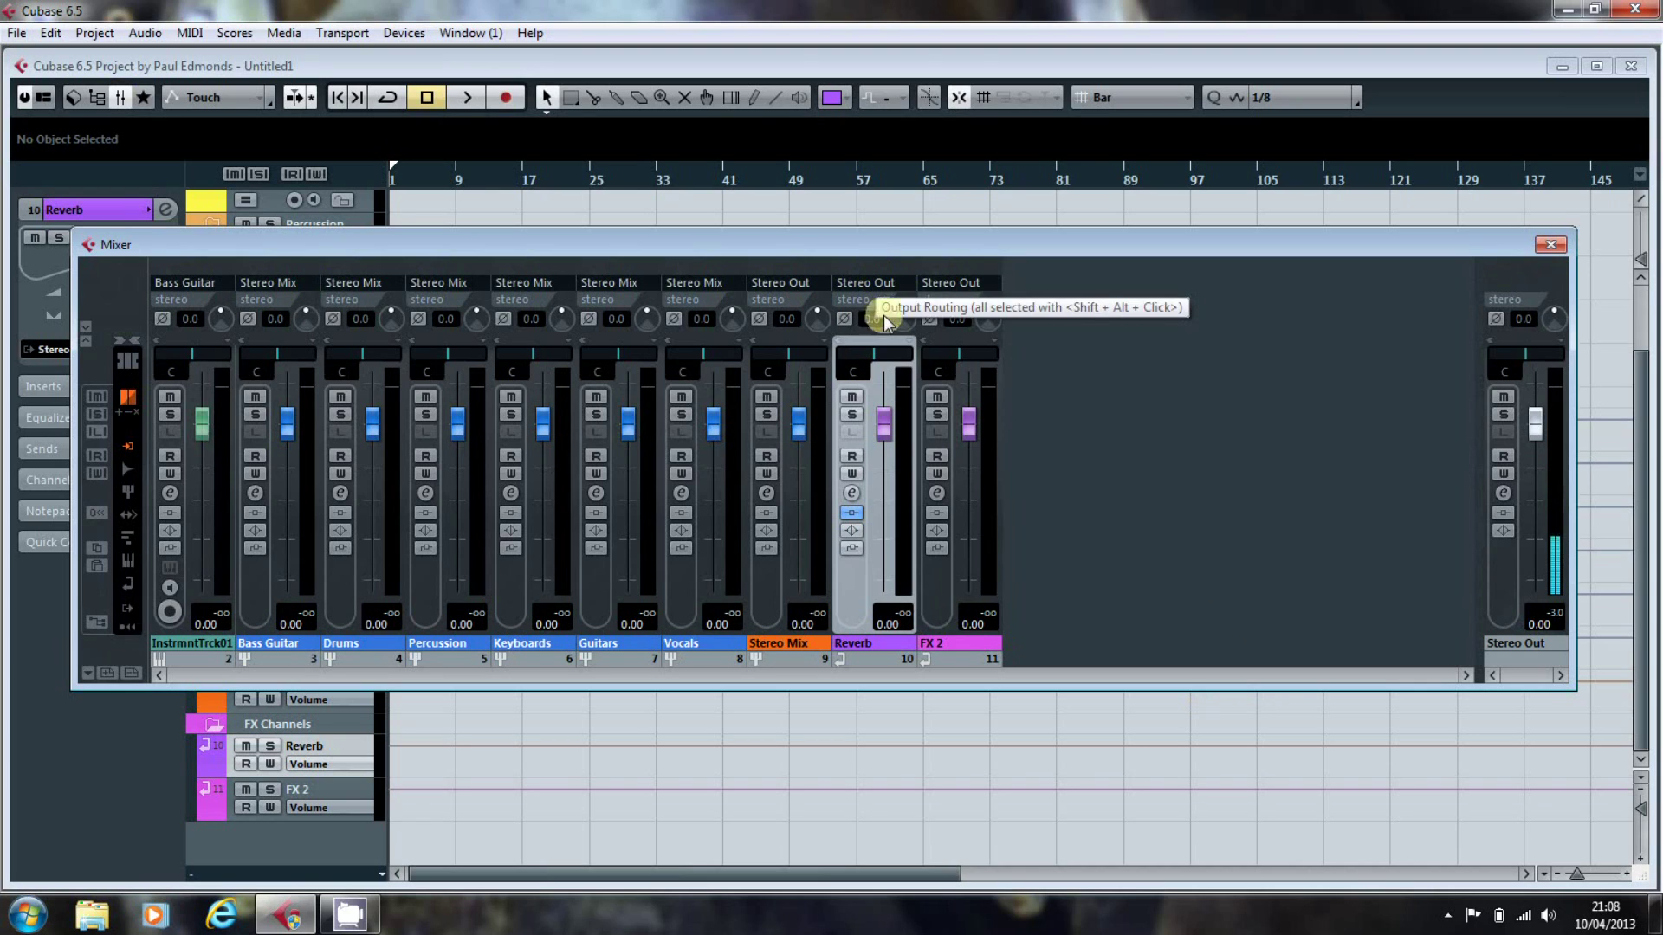
{"action": "left_click", "coordinate": [950, 606]}
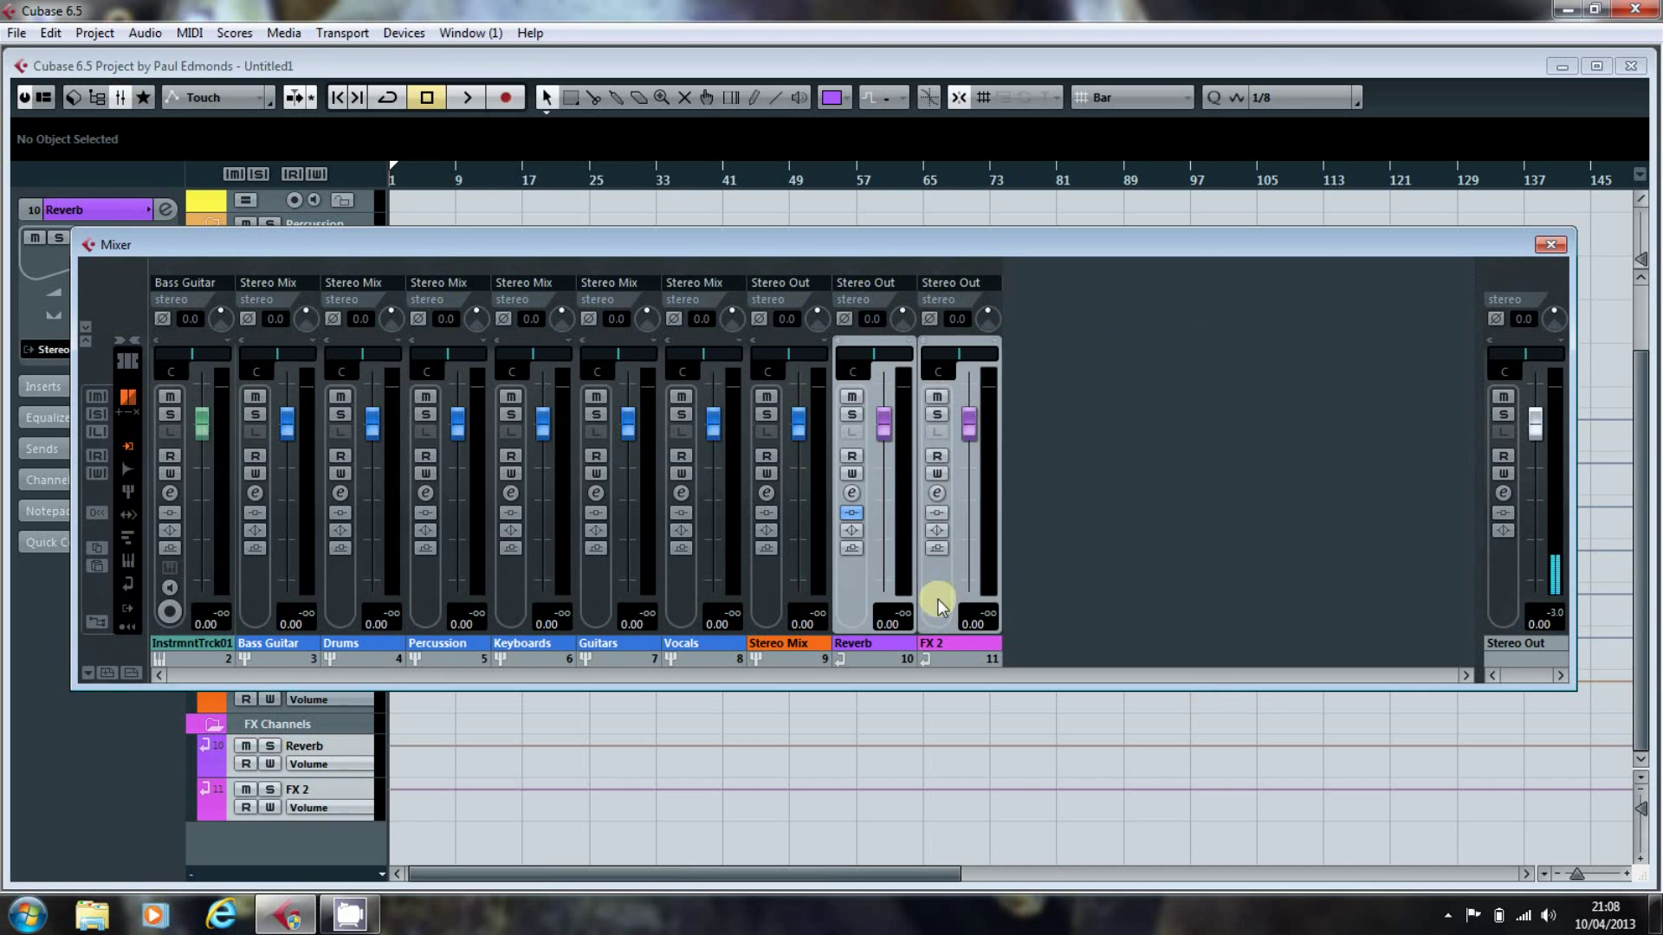
{"action": "left_click", "coordinate": [881, 284]}
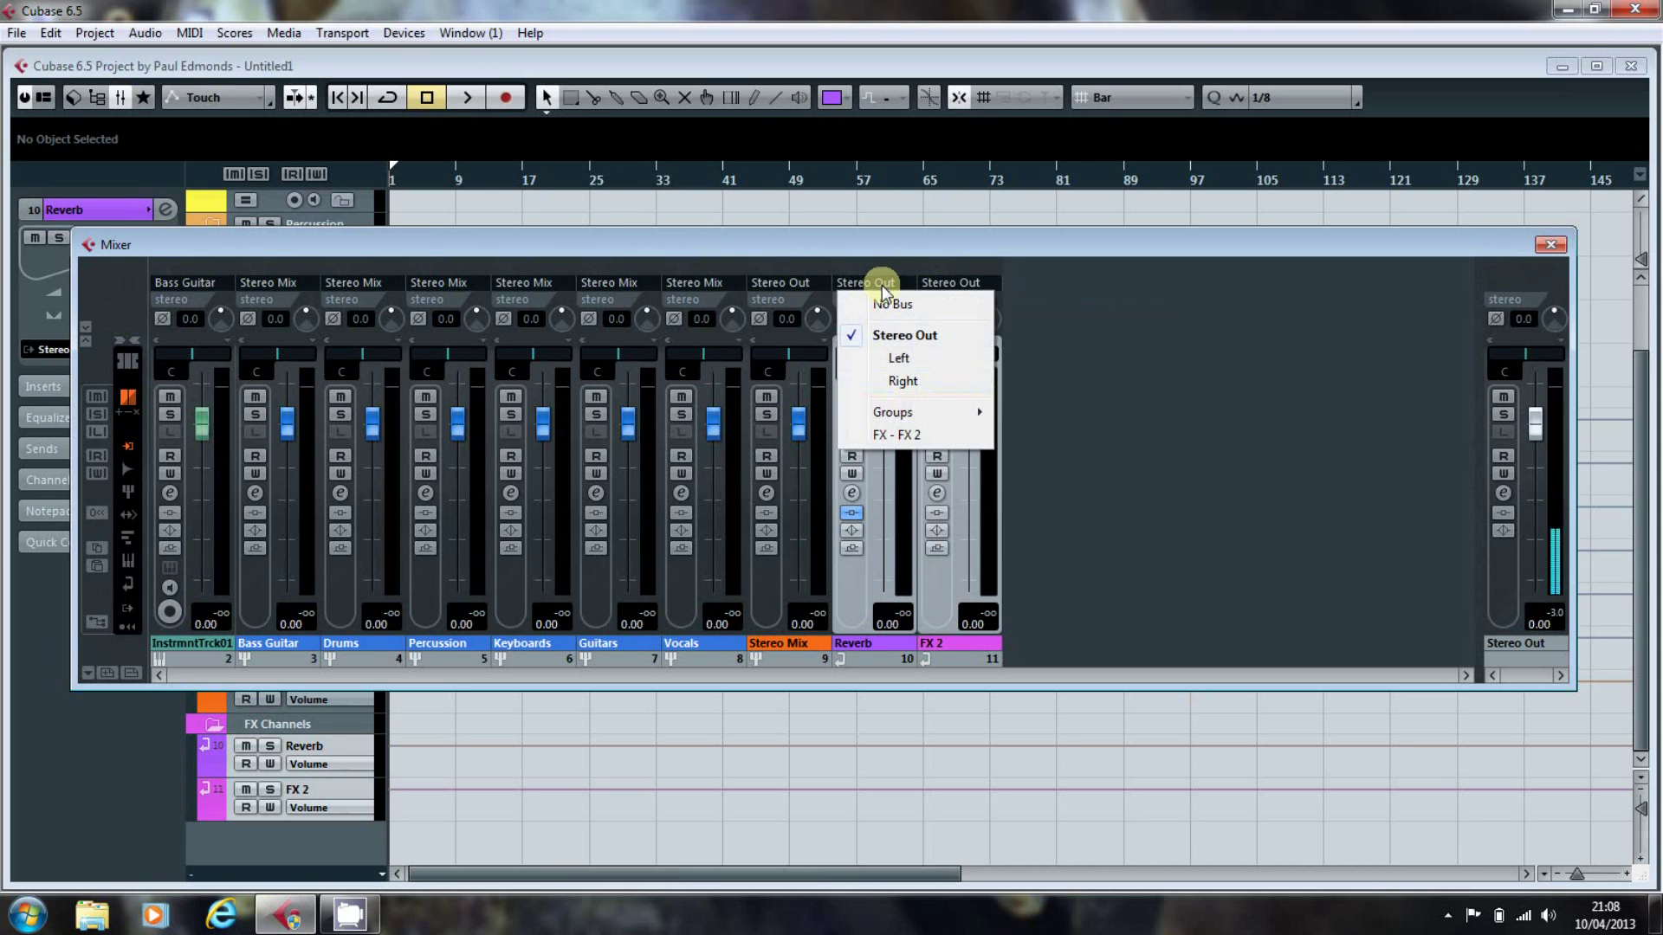
{"action": "mouse_move", "coordinate": [926, 422]}
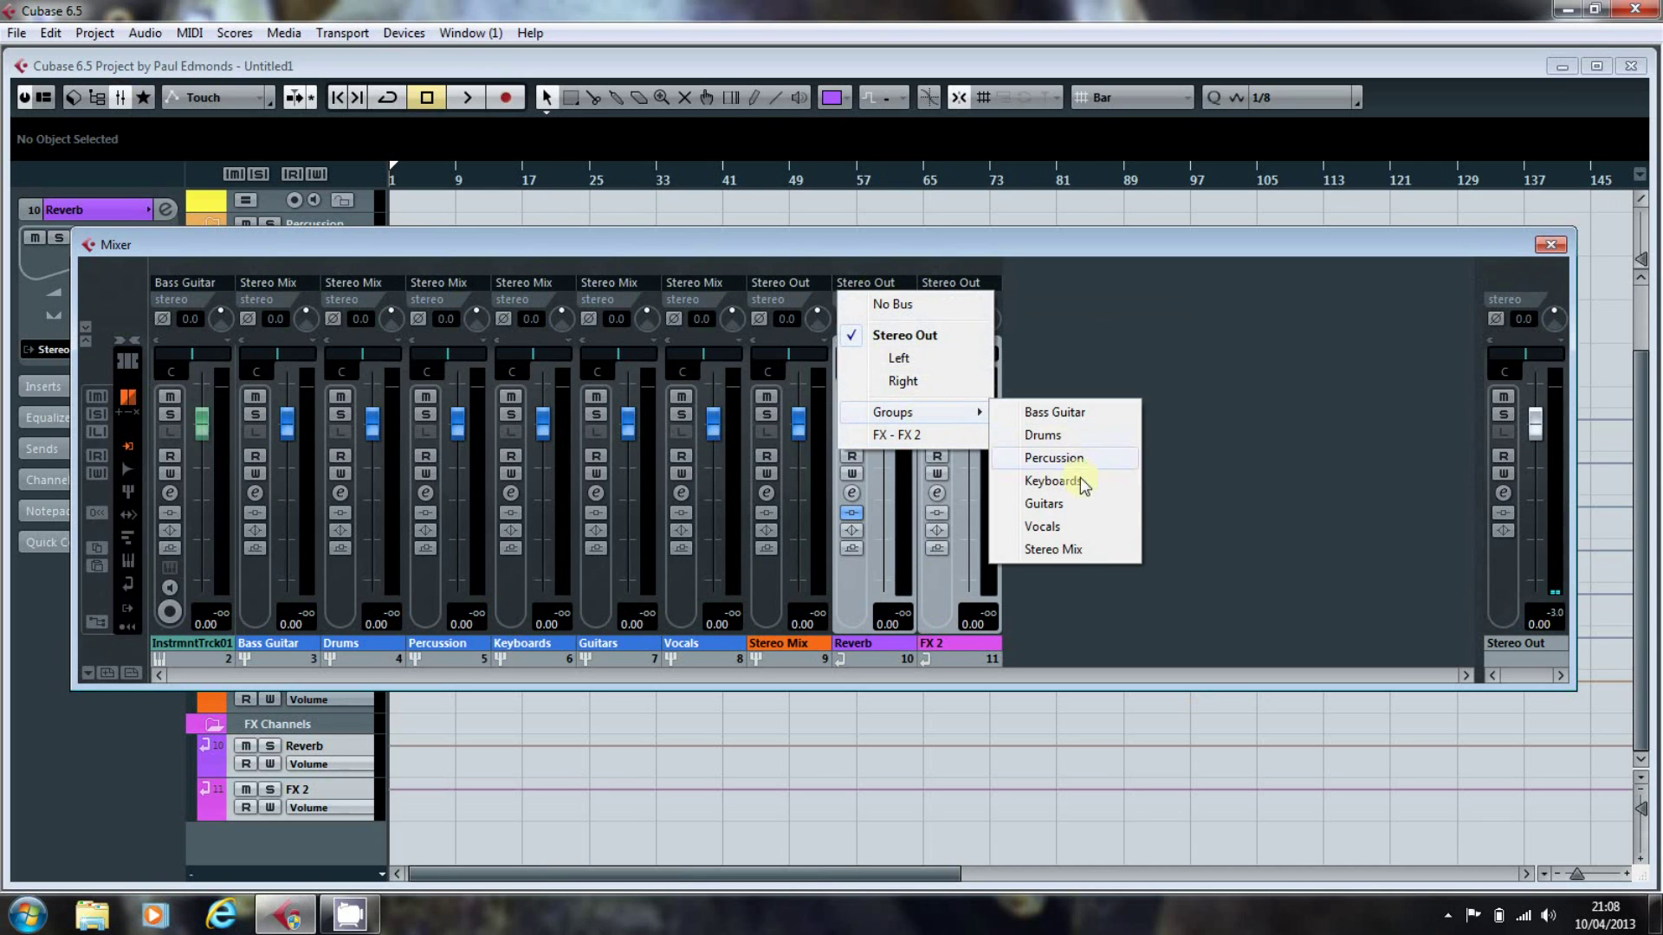
{"action": "left_click", "coordinate": [1074, 549]}
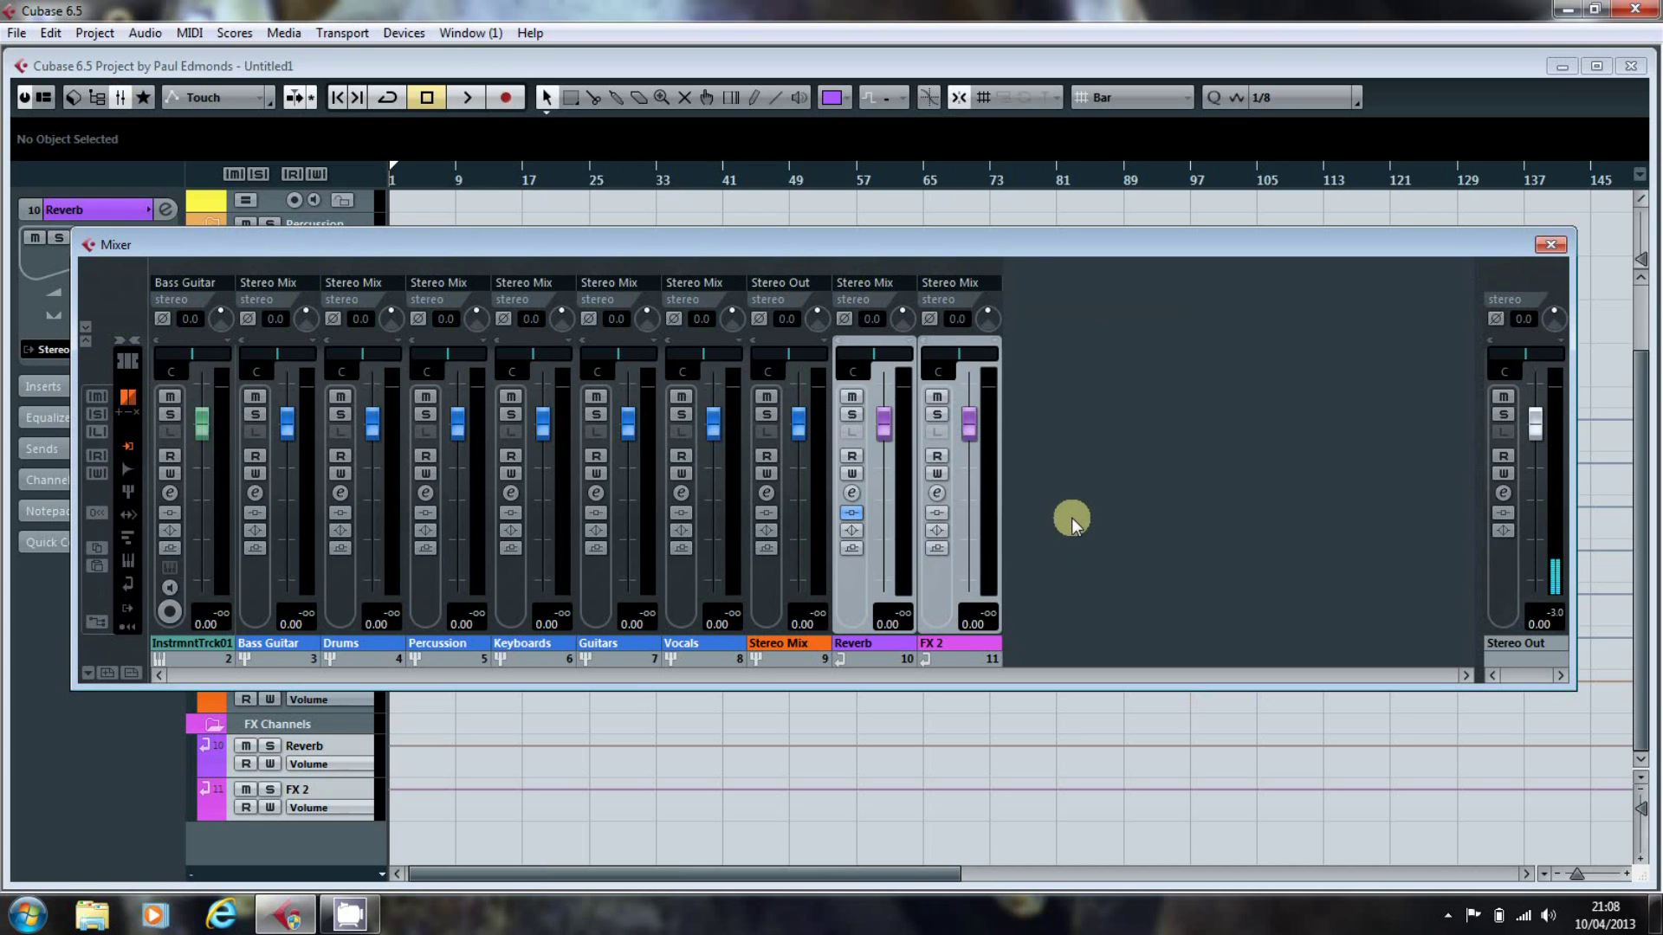
{"action": "left_click", "coordinate": [767, 494]}
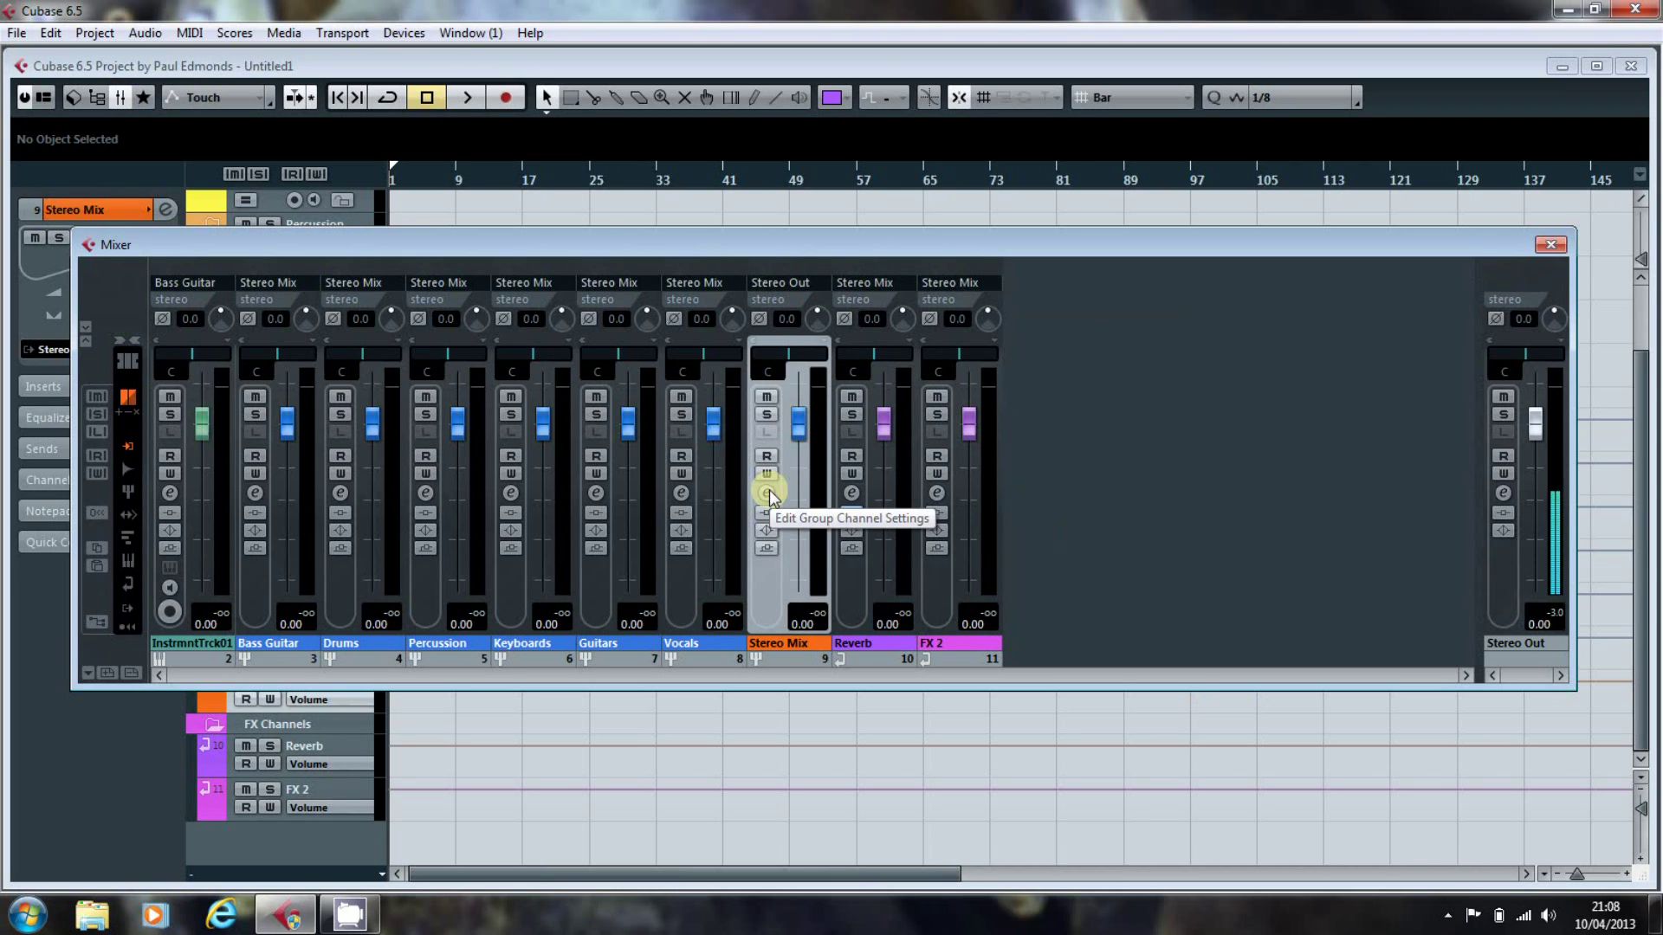
Step: Load 112dB Redline Monitor into insert 2 of the Stereo Mix group, then close its editor
{"action": "left_click", "coordinate": [767, 494]}
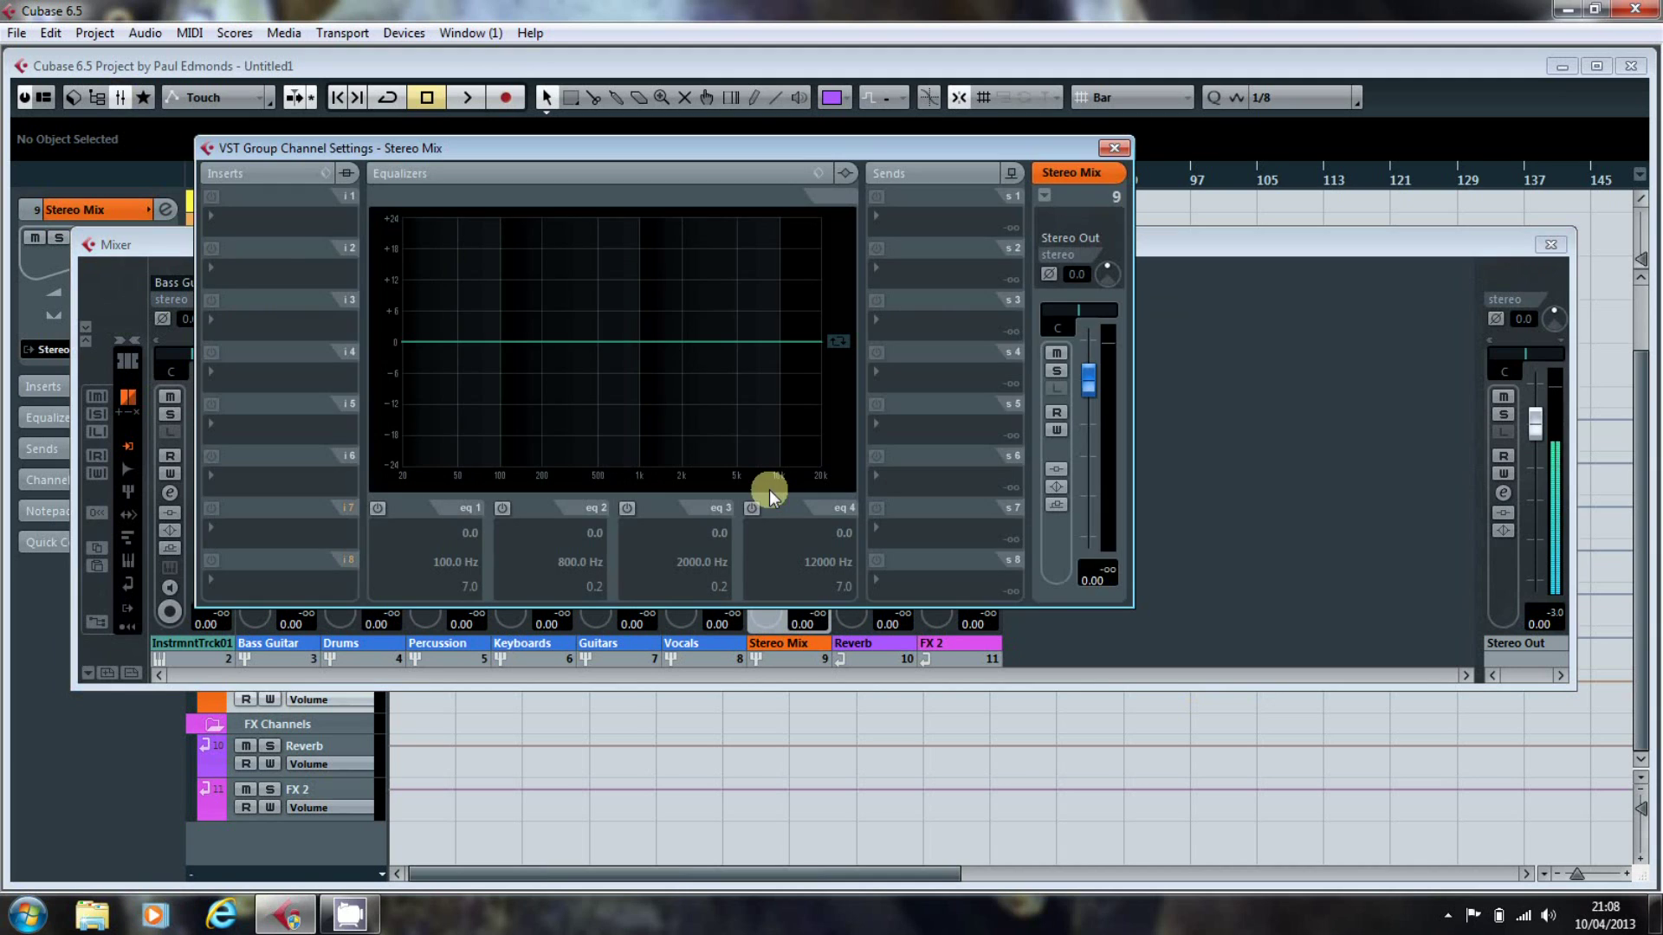
{"action": "left_click", "coordinate": [211, 266]}
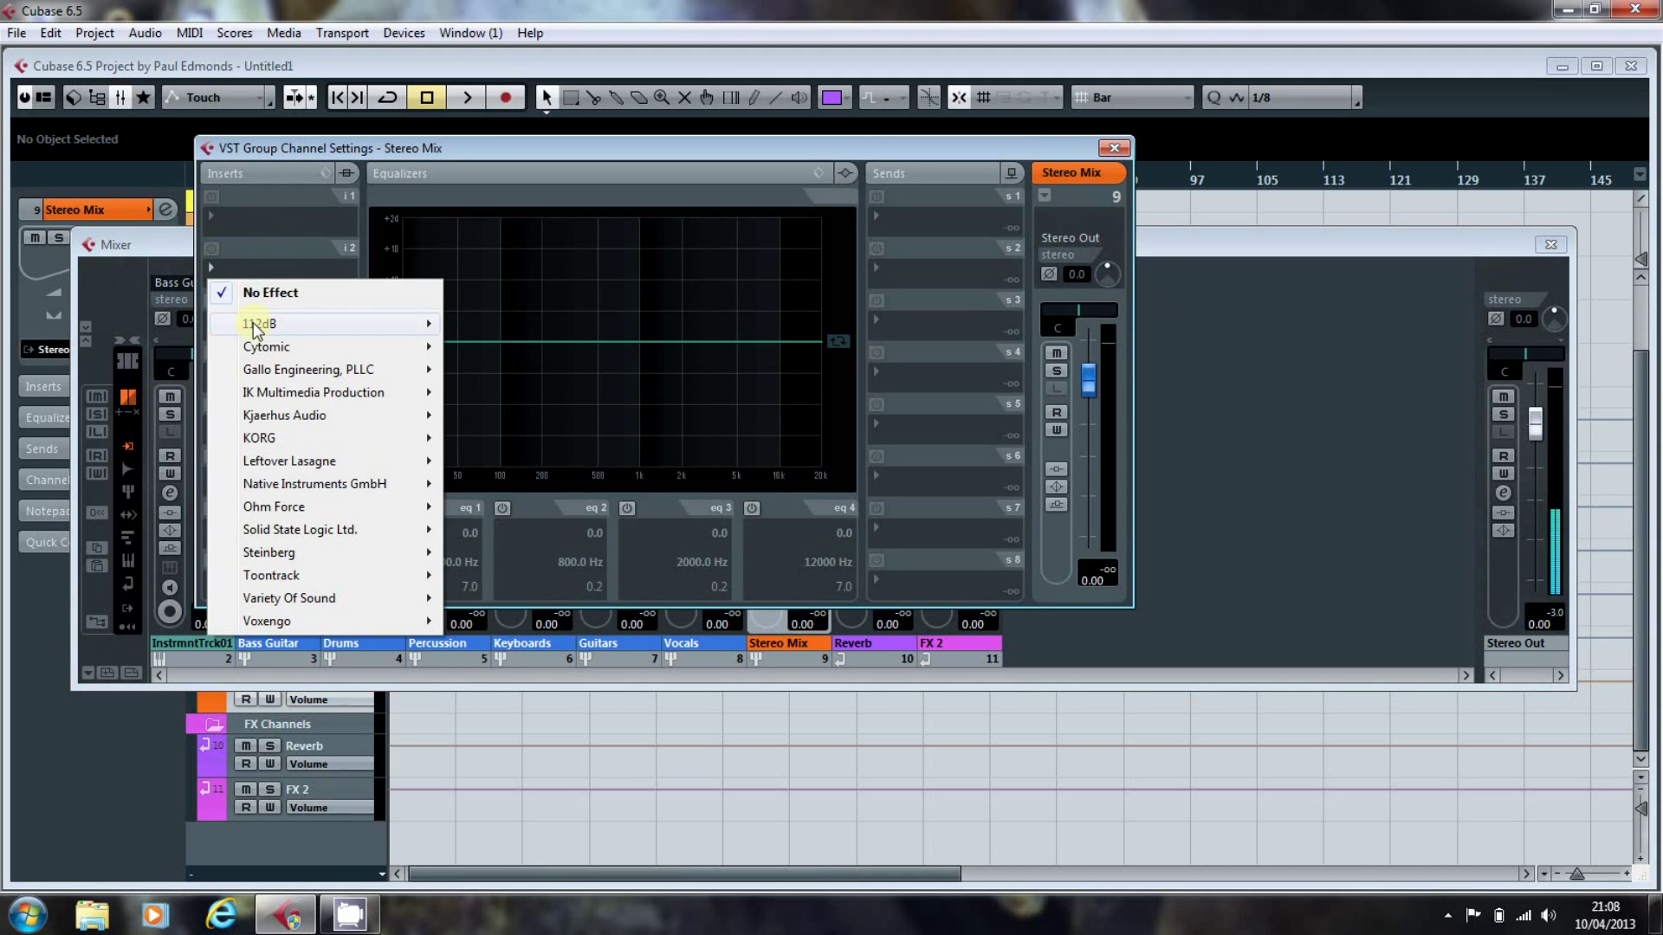
{"action": "mouse_move", "coordinate": [443, 333]}
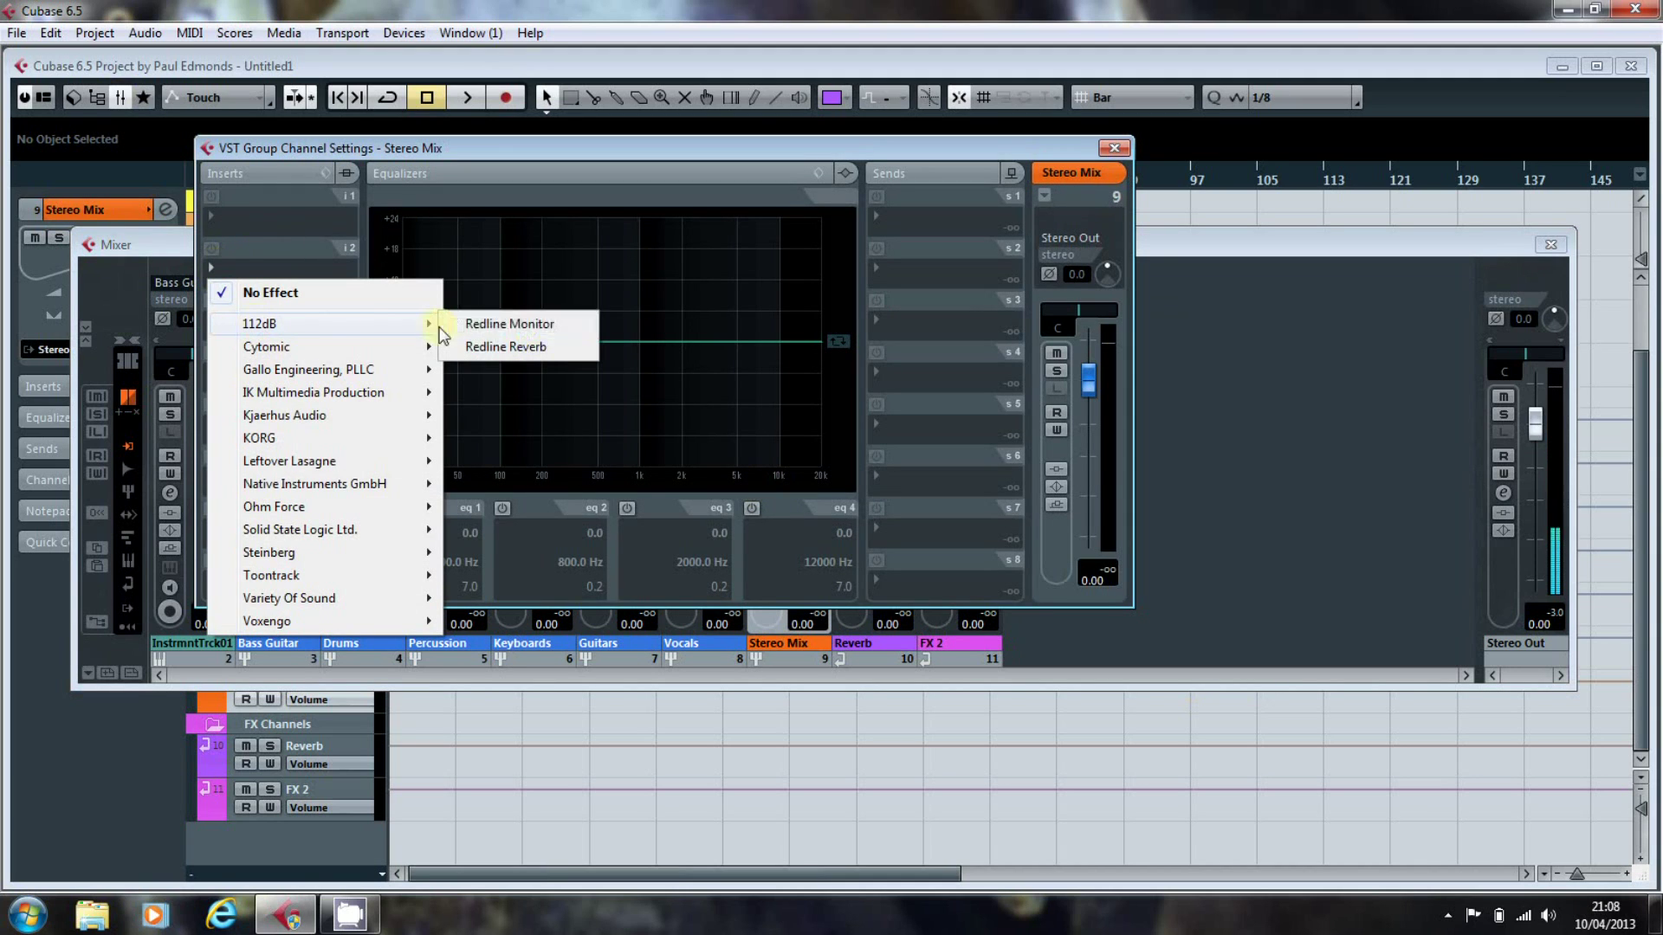
{"action": "left_click", "coordinate": [520, 324]}
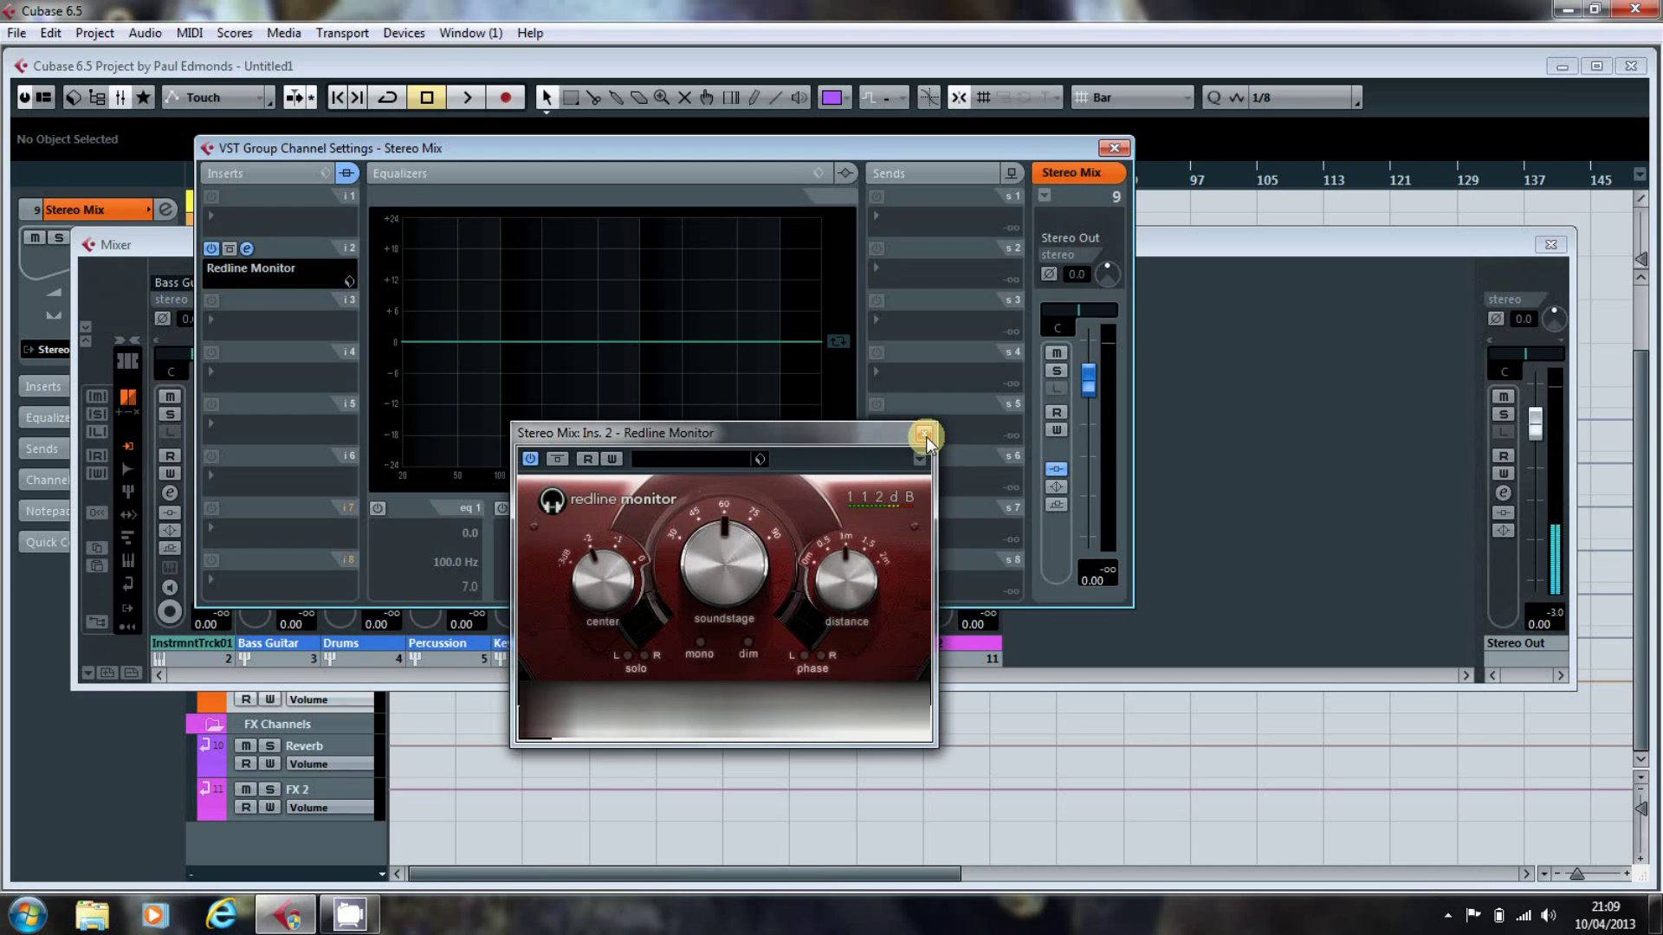
{"action": "left_click", "coordinate": [925, 435]}
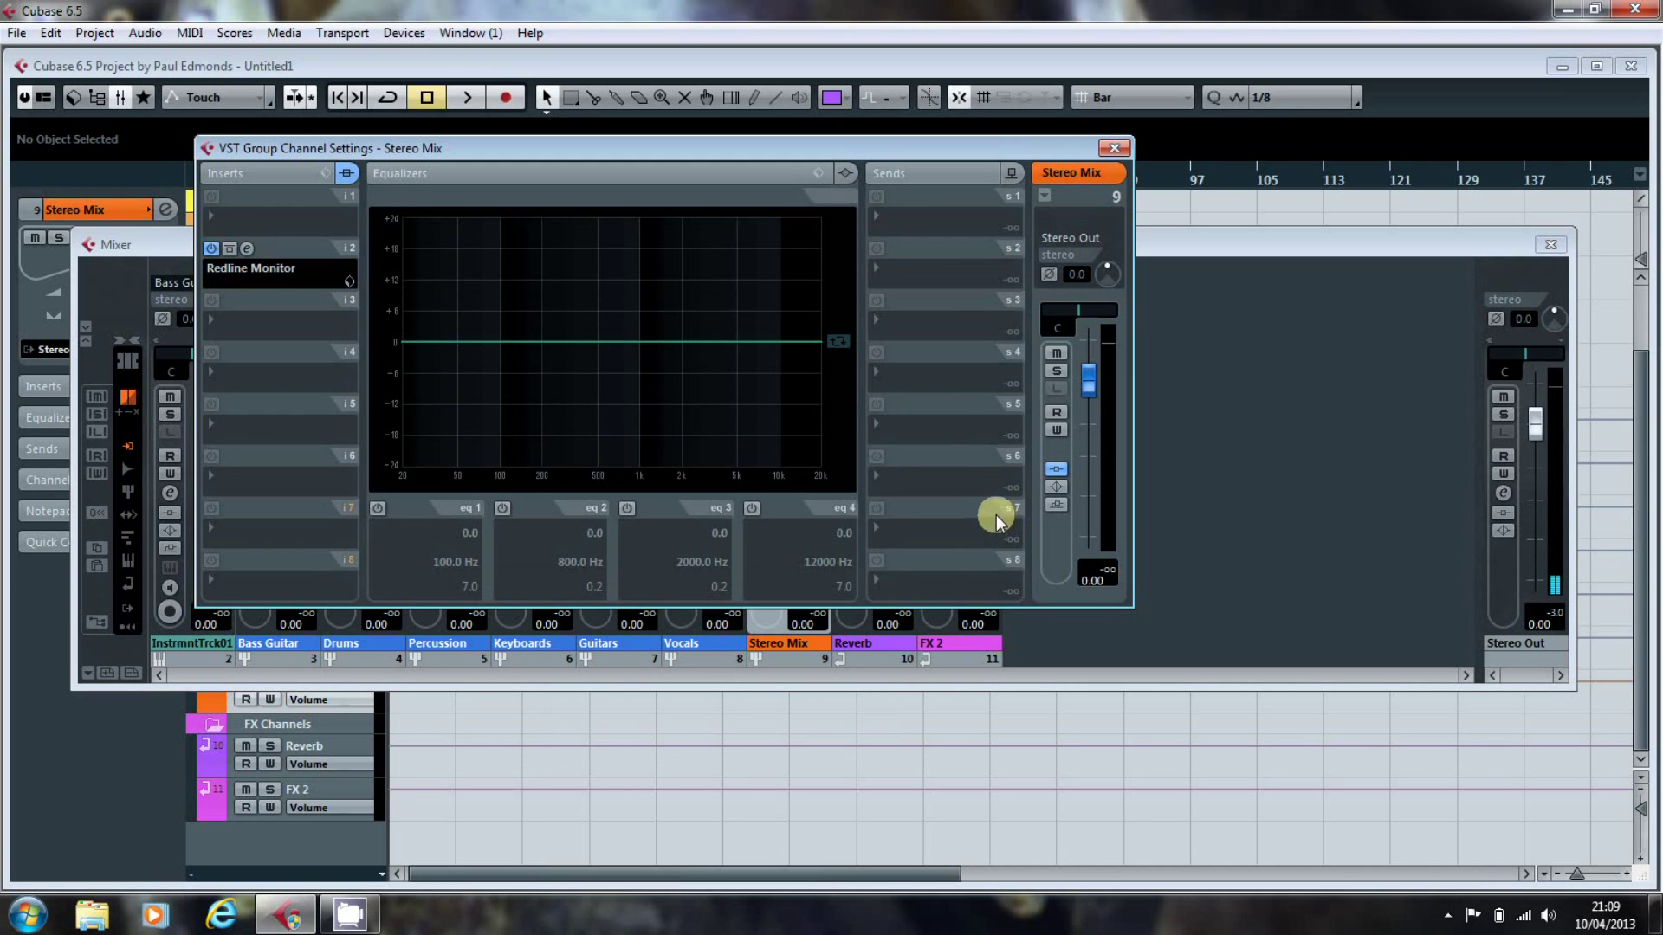
Step: Load IK Multimedia TRackS3 Metering into the Stereo Mix group's insert 5, then close its editor
{"action": "left_click", "coordinate": [211, 422]}
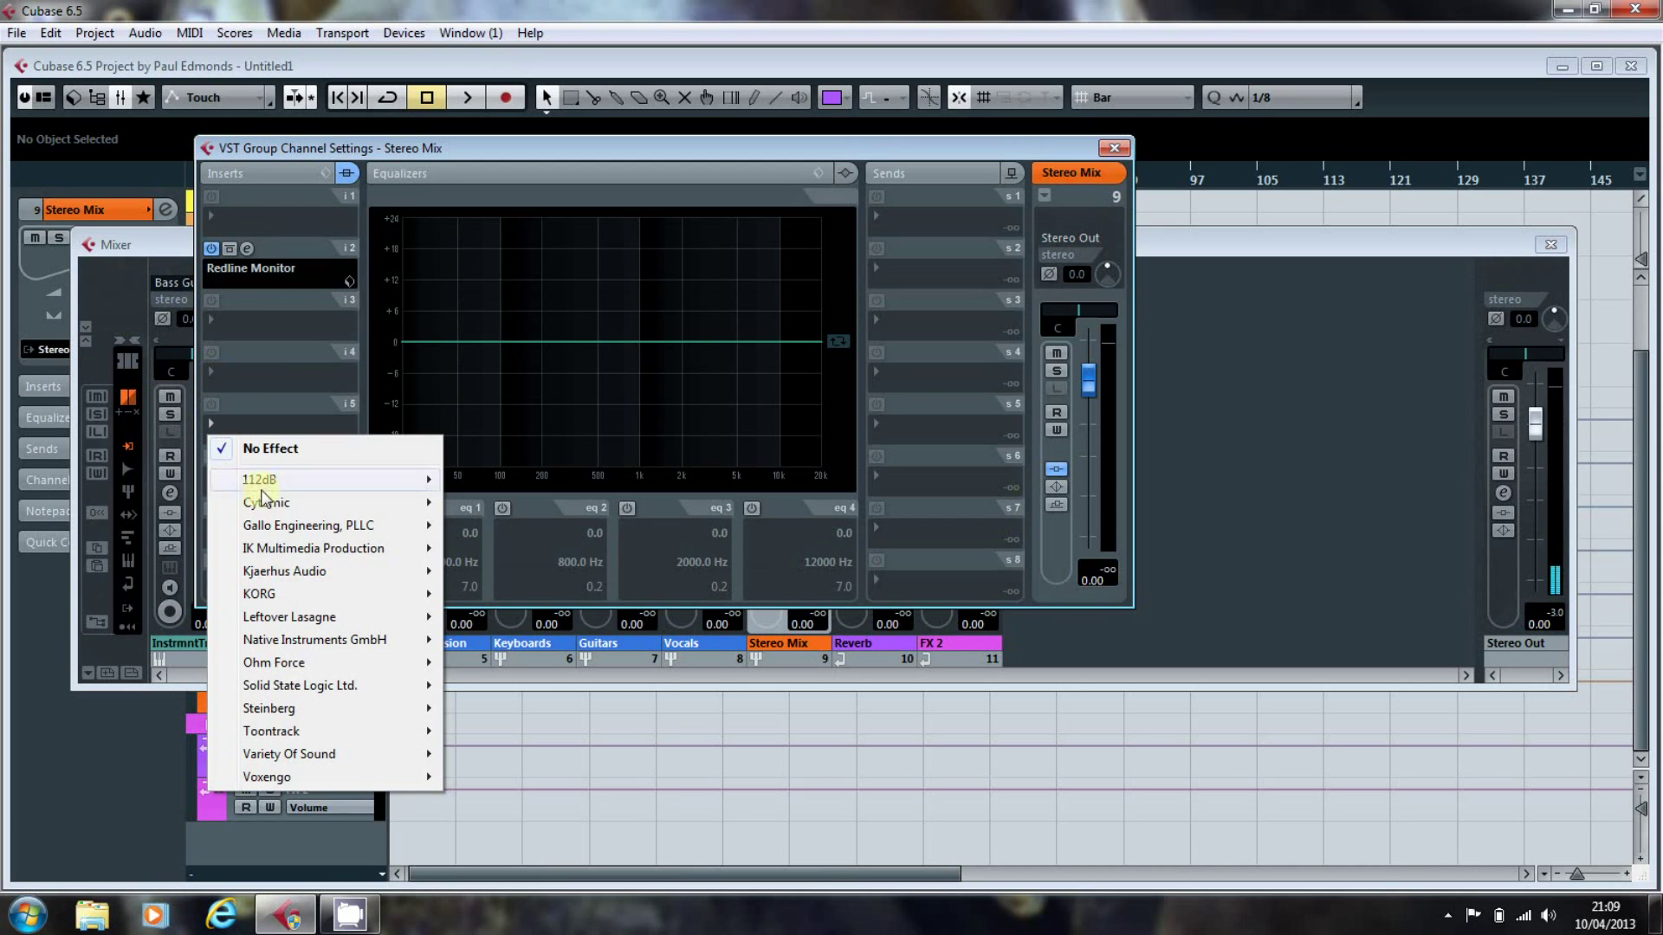
{"action": "mouse_move", "coordinate": [286, 551]}
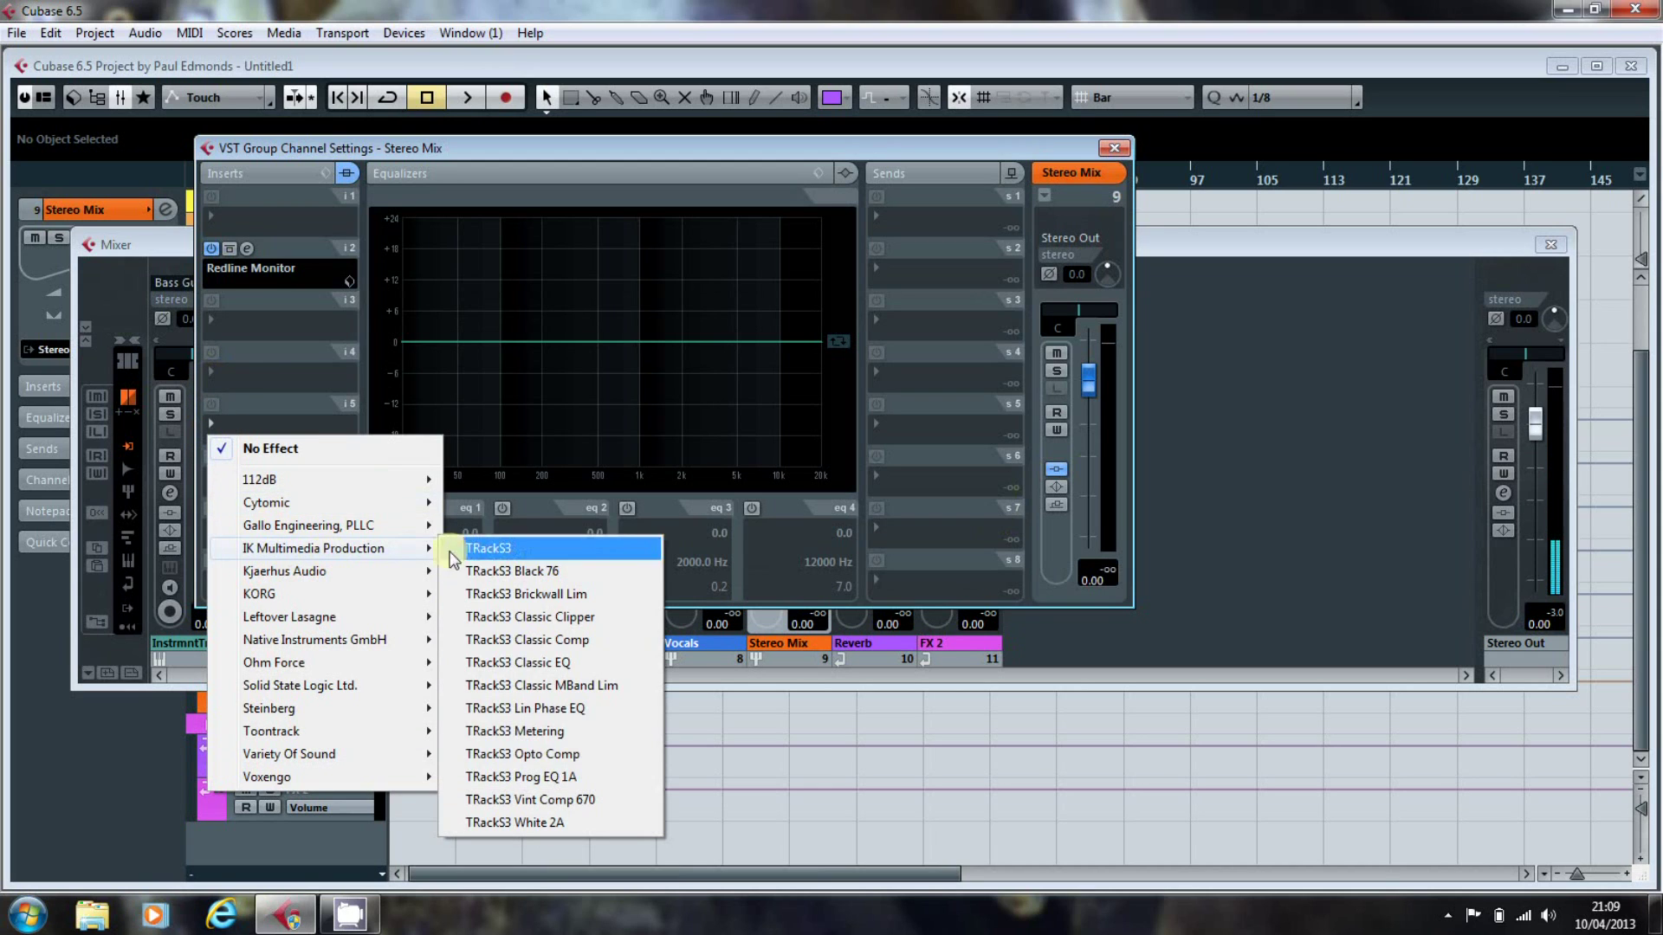
{"action": "left_click", "coordinate": [528, 734]}
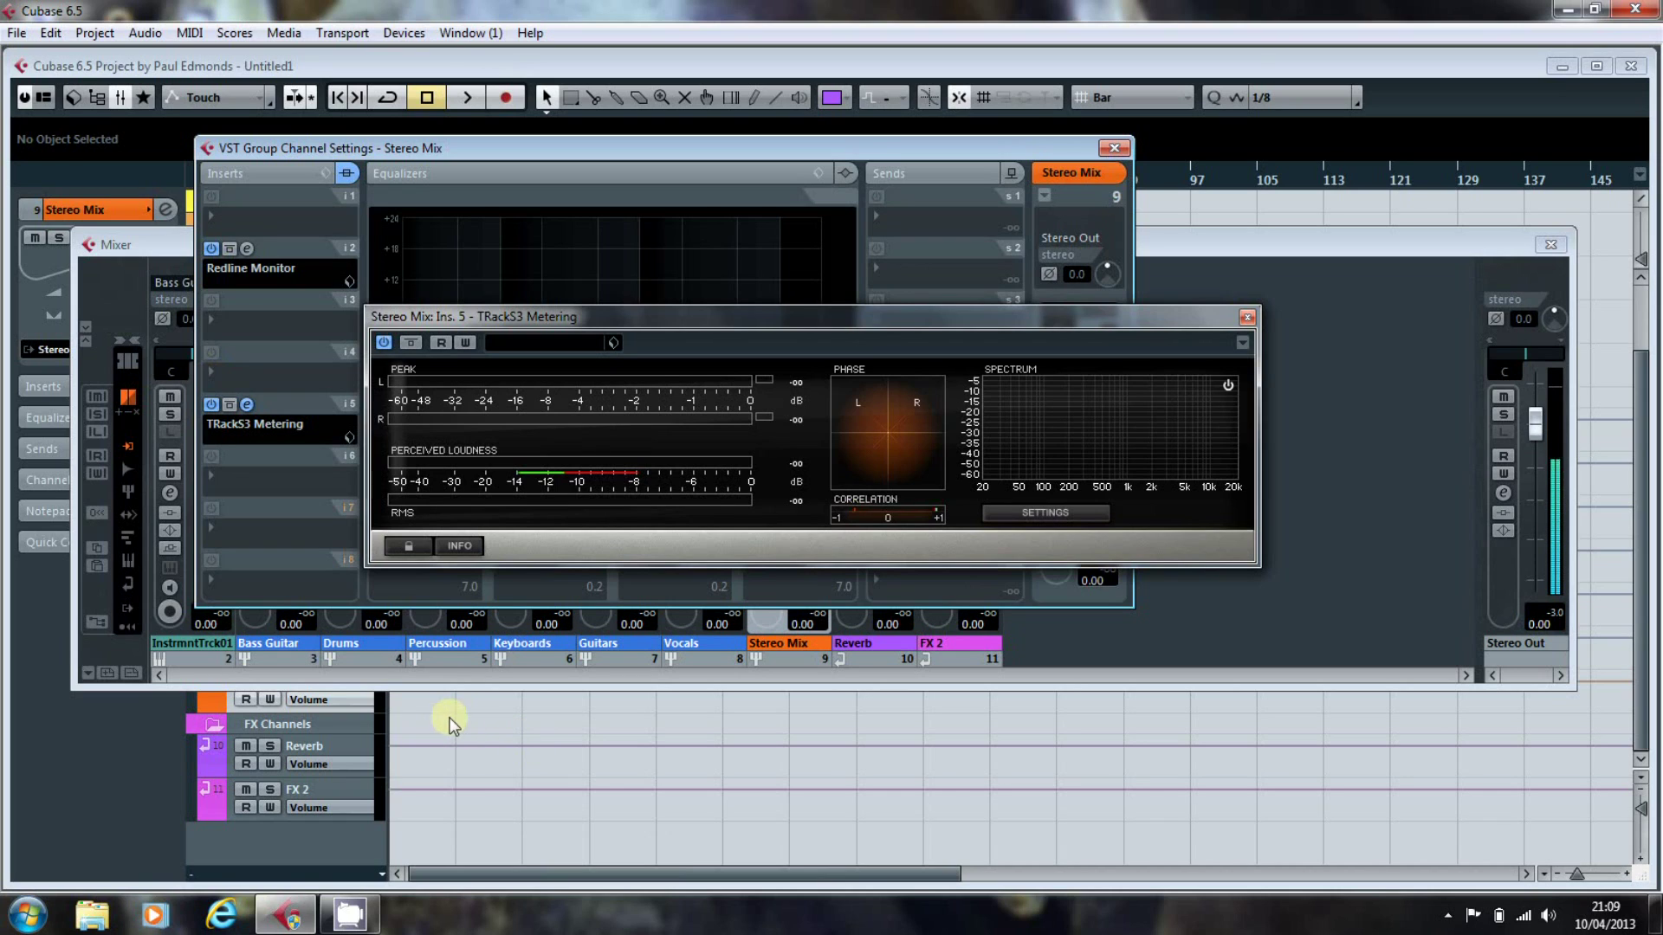
{"action": "left_click", "coordinate": [1247, 316]}
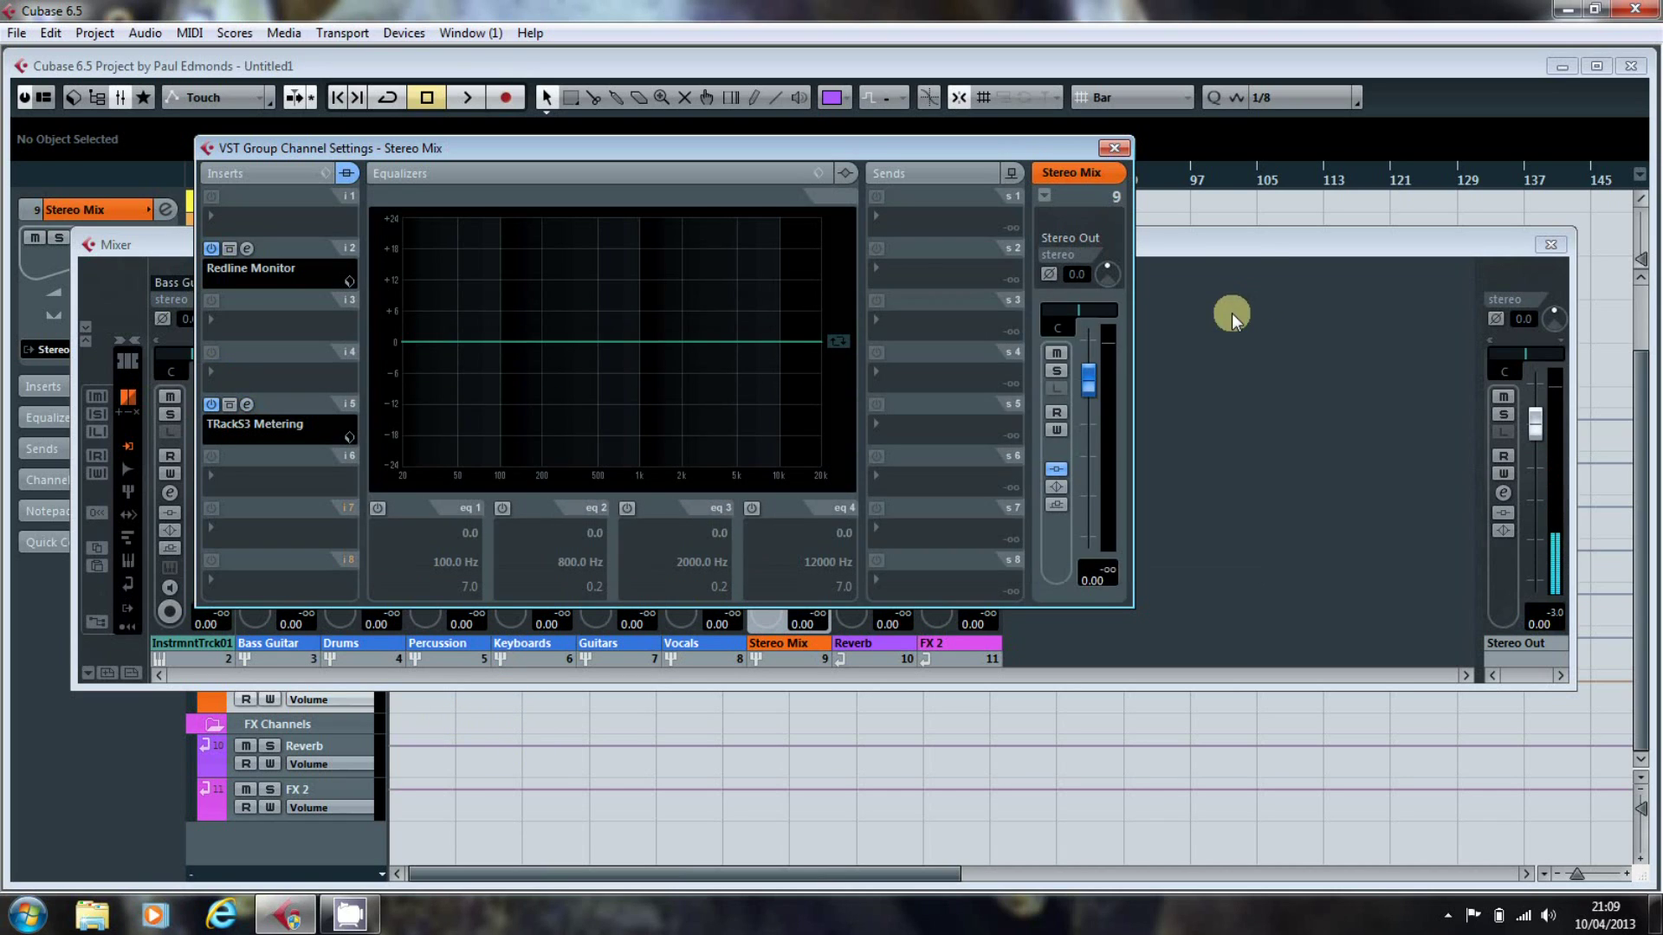
Step: Insert Cytomic The Glue on the second insert of the Stereo Out master channel
{"action": "left_click", "coordinate": [1117, 147]}
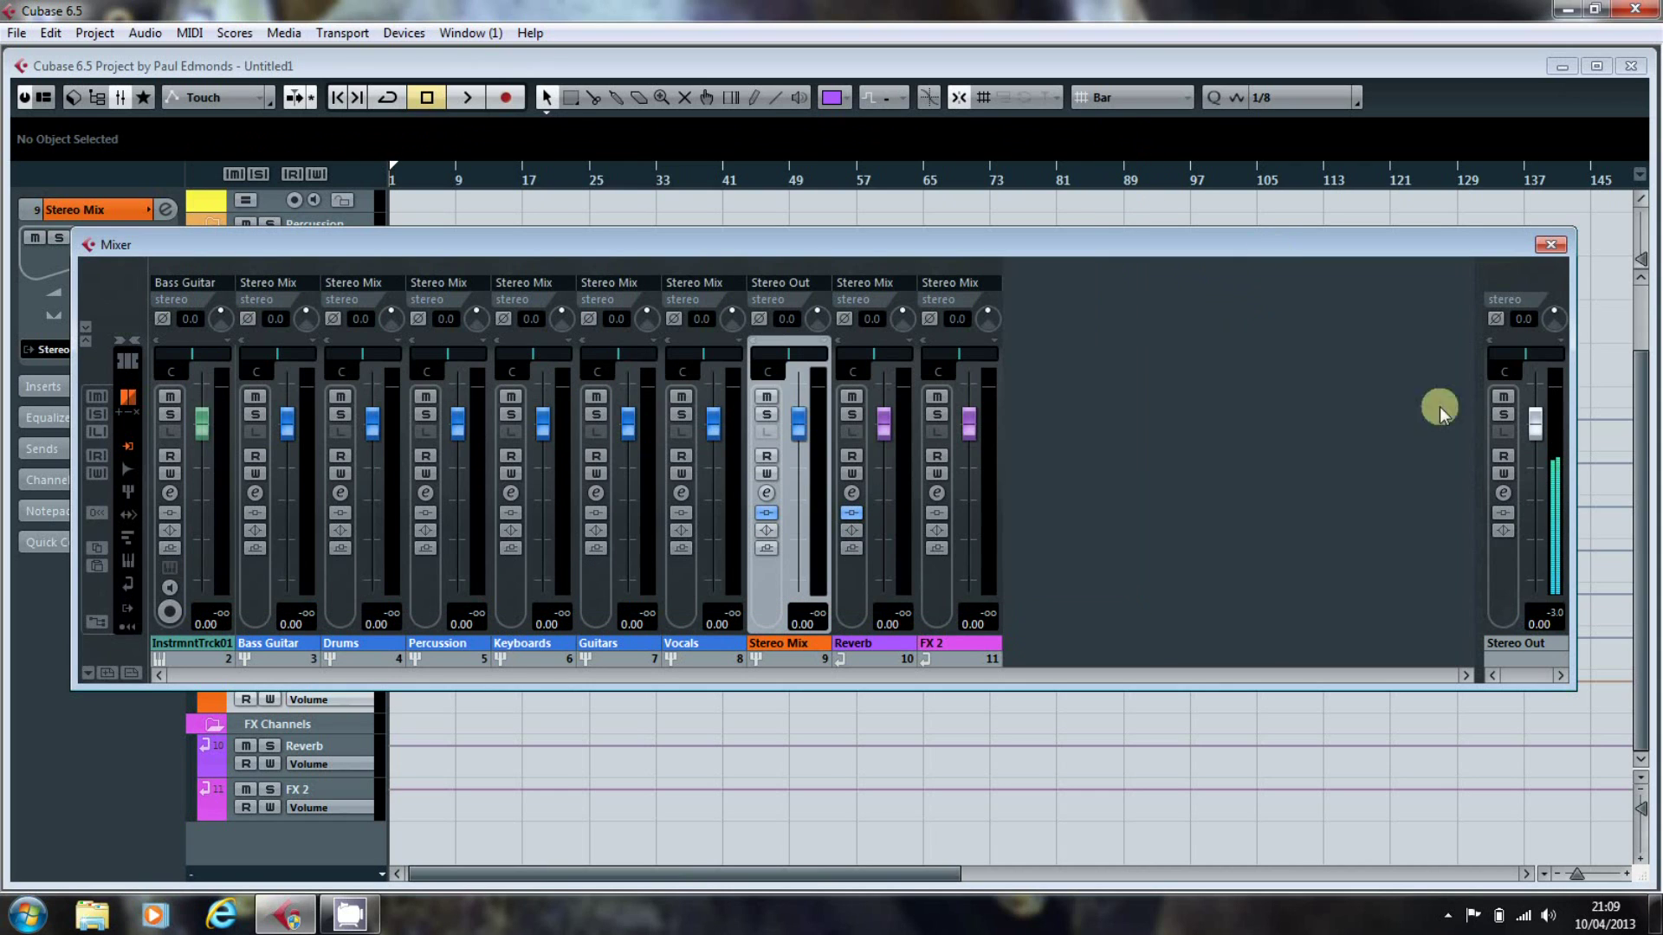
{"action": "left_click", "coordinate": [1503, 493]}
{"action": "left_click", "coordinate": [215, 269]}
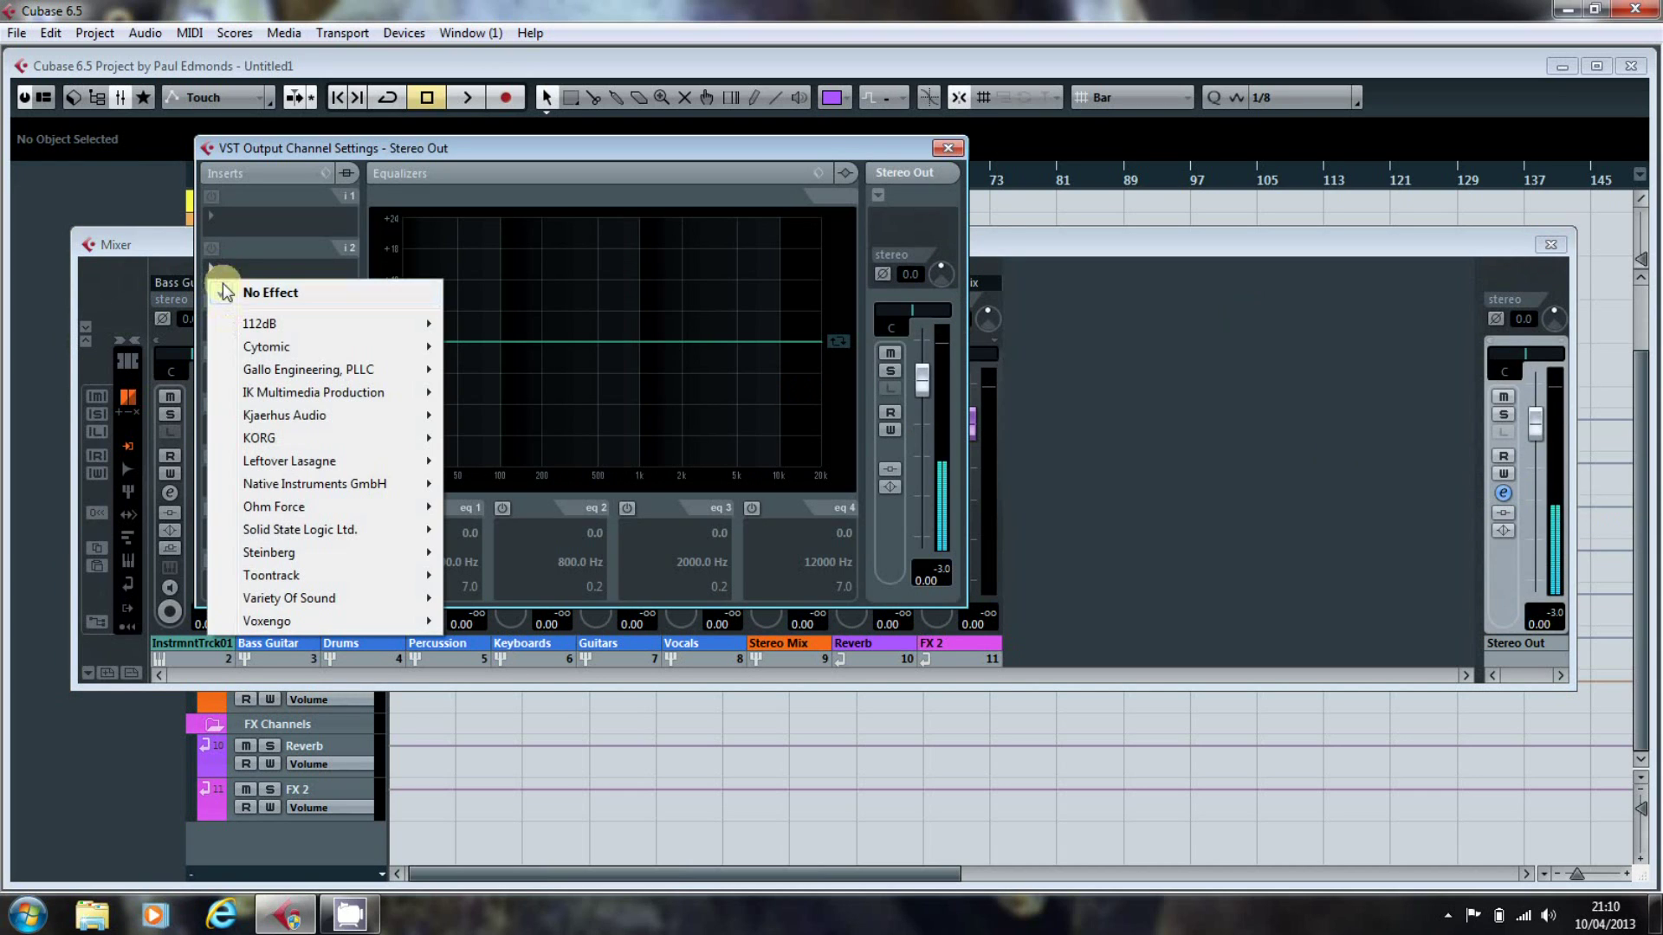
{"action": "mouse_move", "coordinate": [246, 345]}
{"action": "left_click", "coordinate": [503, 348]}
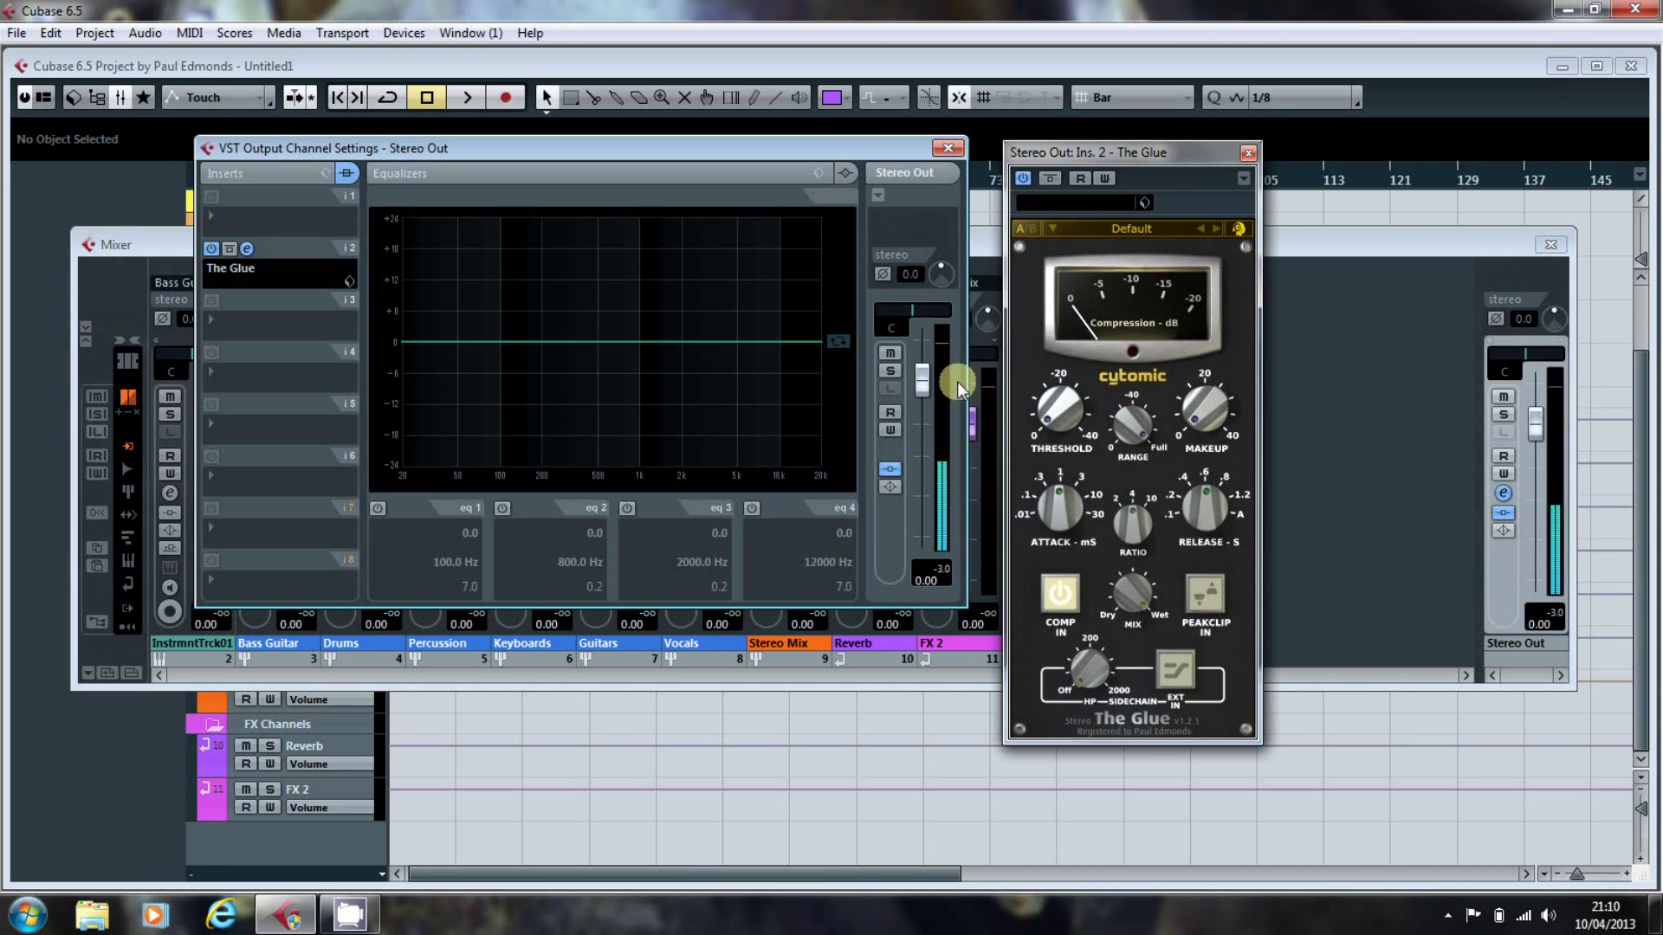
{"action": "left_click", "coordinate": [1052, 227]}
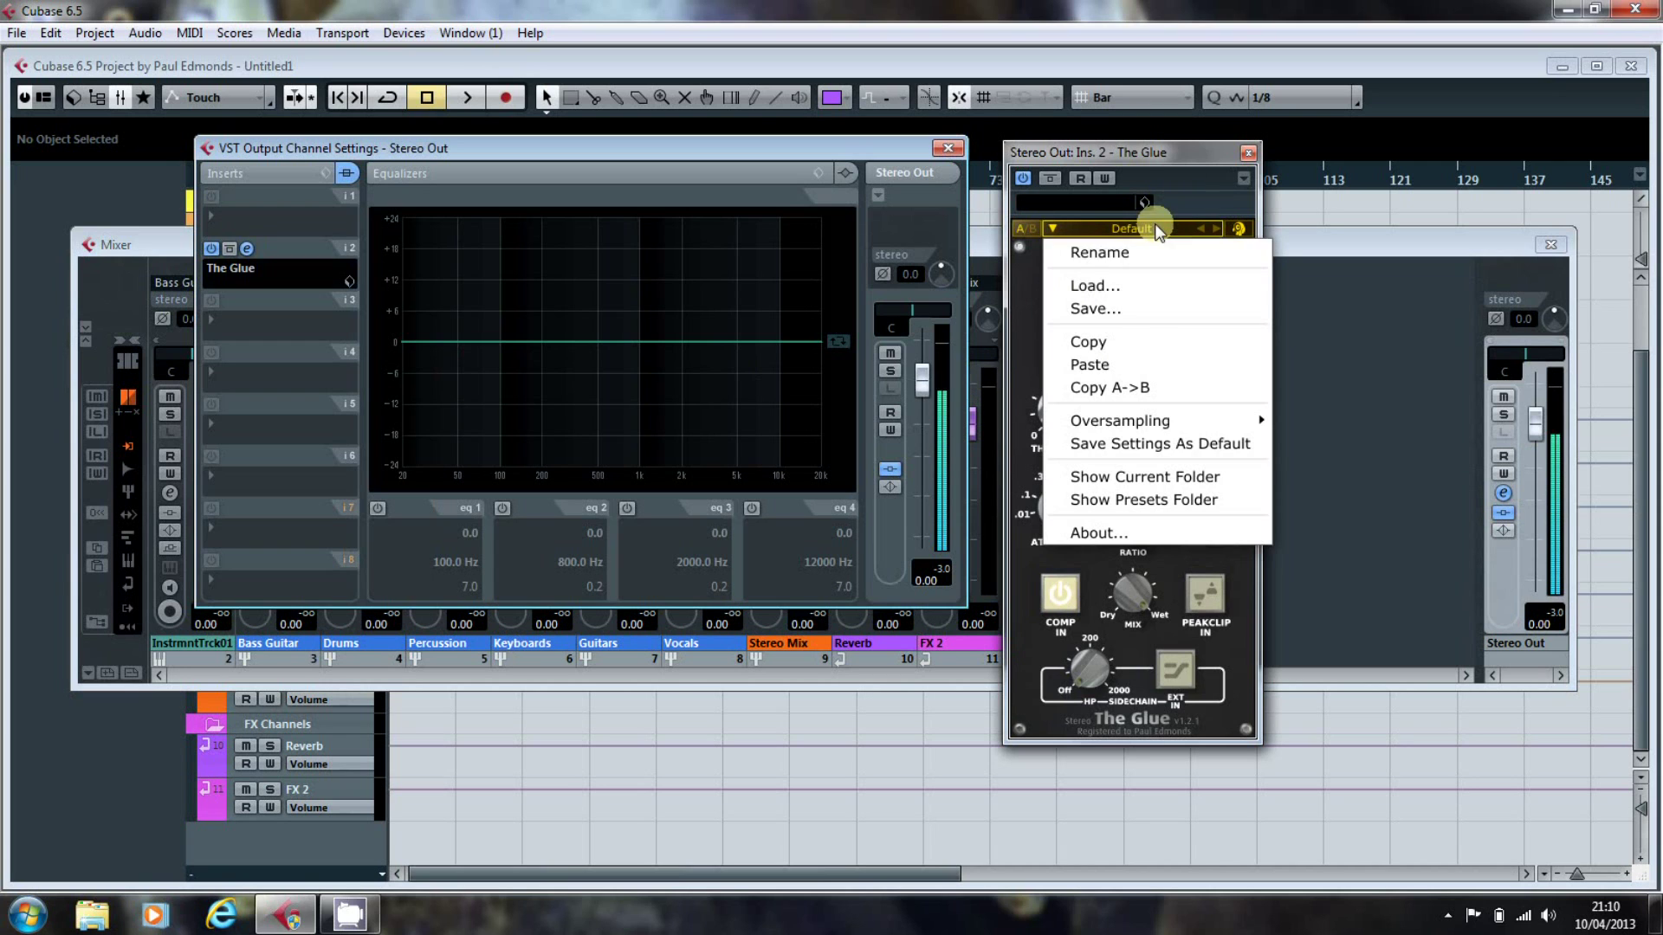
Step: Load the 'Mastering - catch the peaks.tgp' preset into The Glue, then close its window
{"action": "left_click", "coordinate": [1126, 286]}
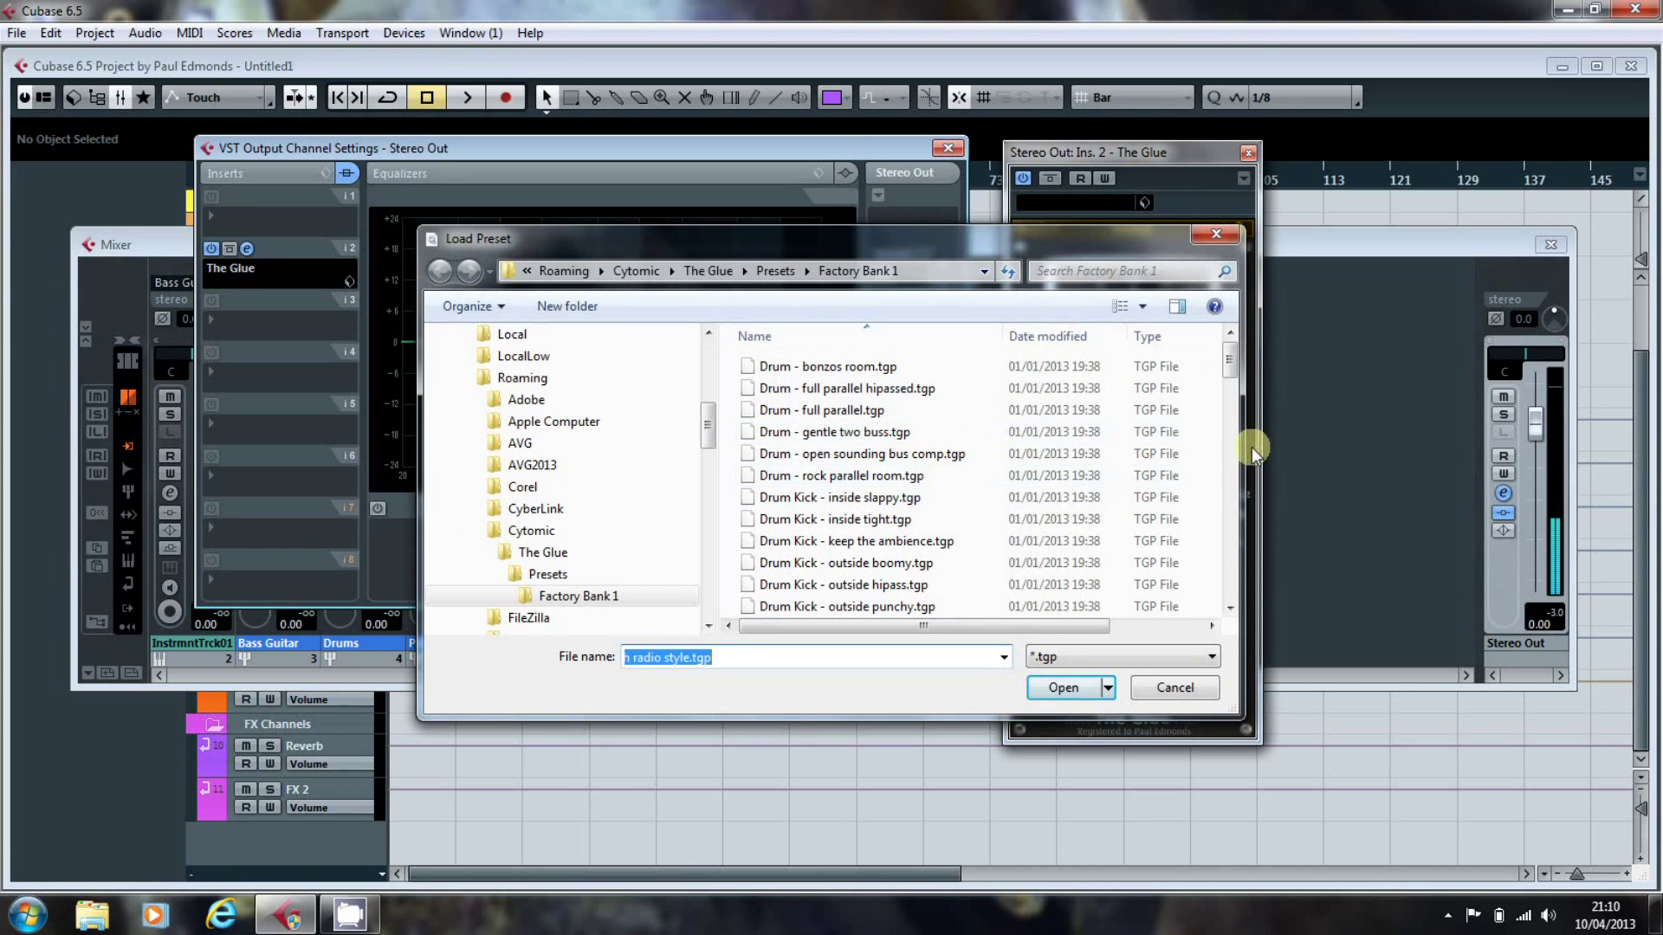
{"action": "left_click_drag", "start_coordinate": [1230, 362], "coordinate": [1256, 537]}
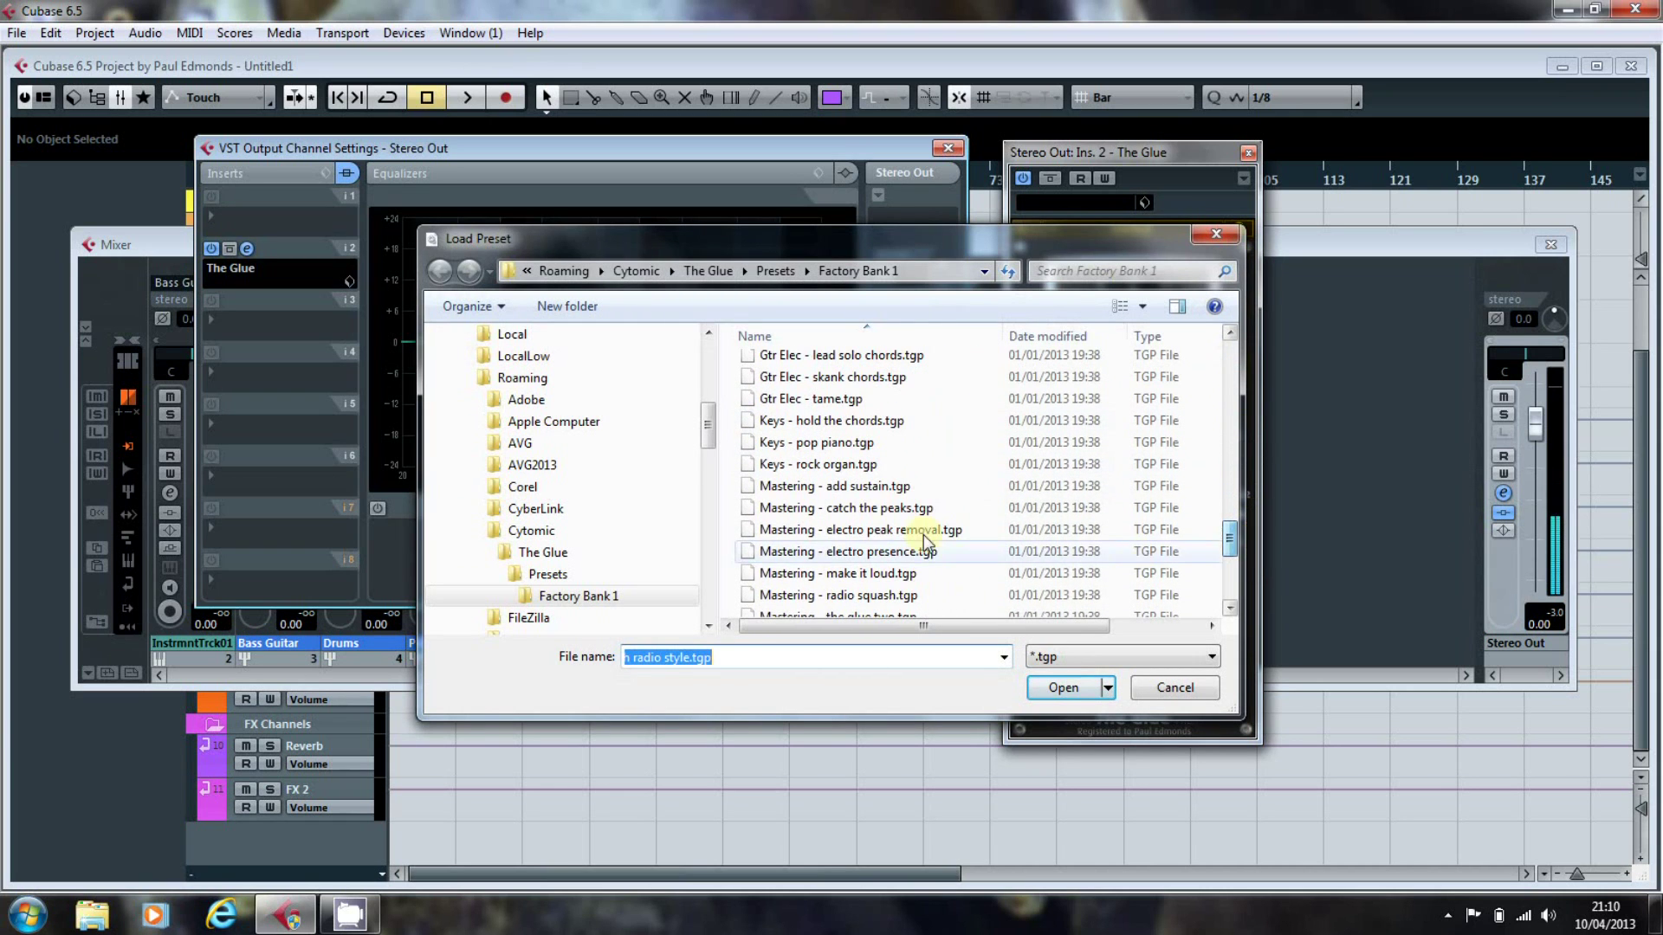
{"action": "double_click", "coordinate": [903, 513]}
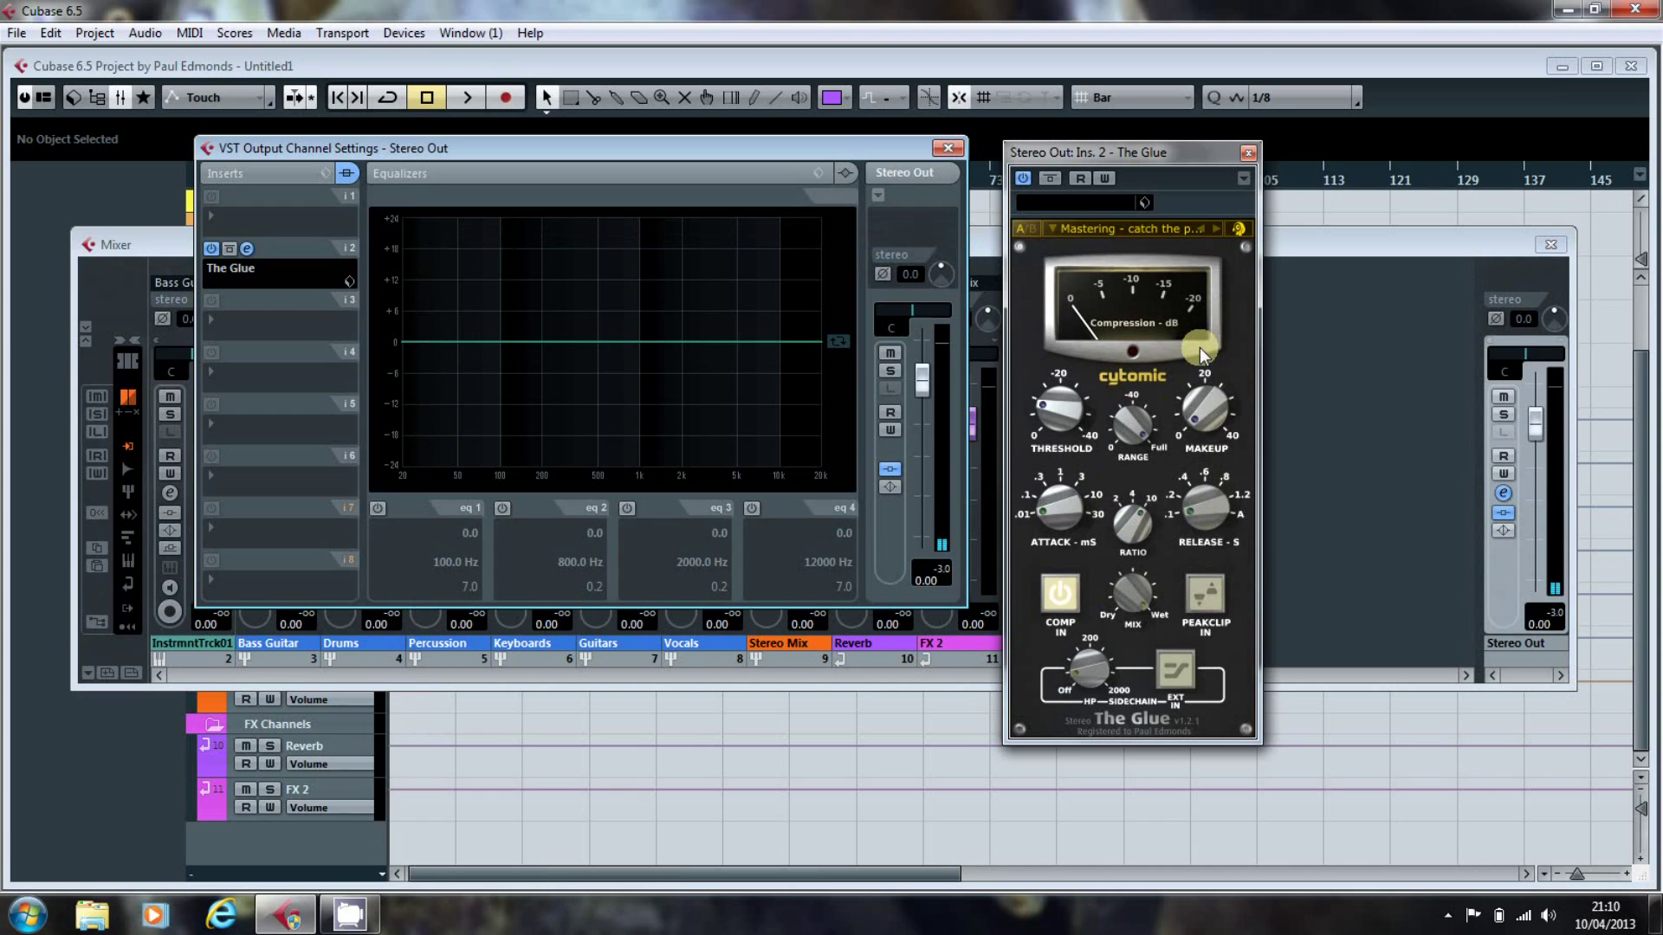
{"action": "mouse_move", "coordinate": [1208, 431]}
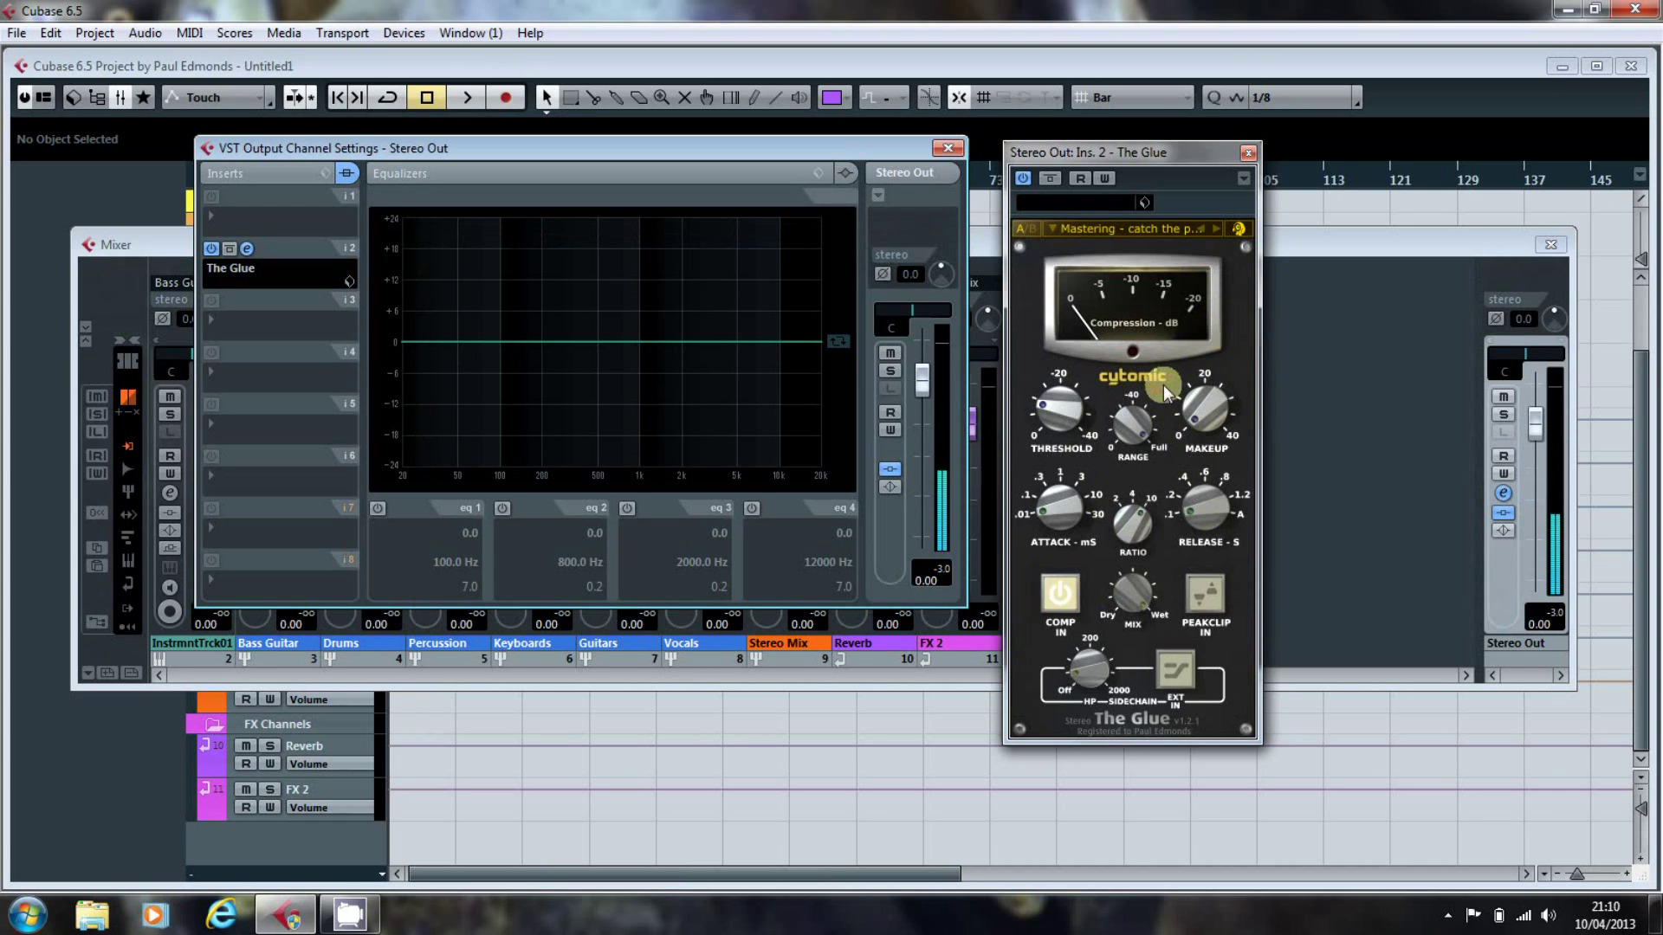
{"action": "mouse_move", "coordinate": [1052, 411]}
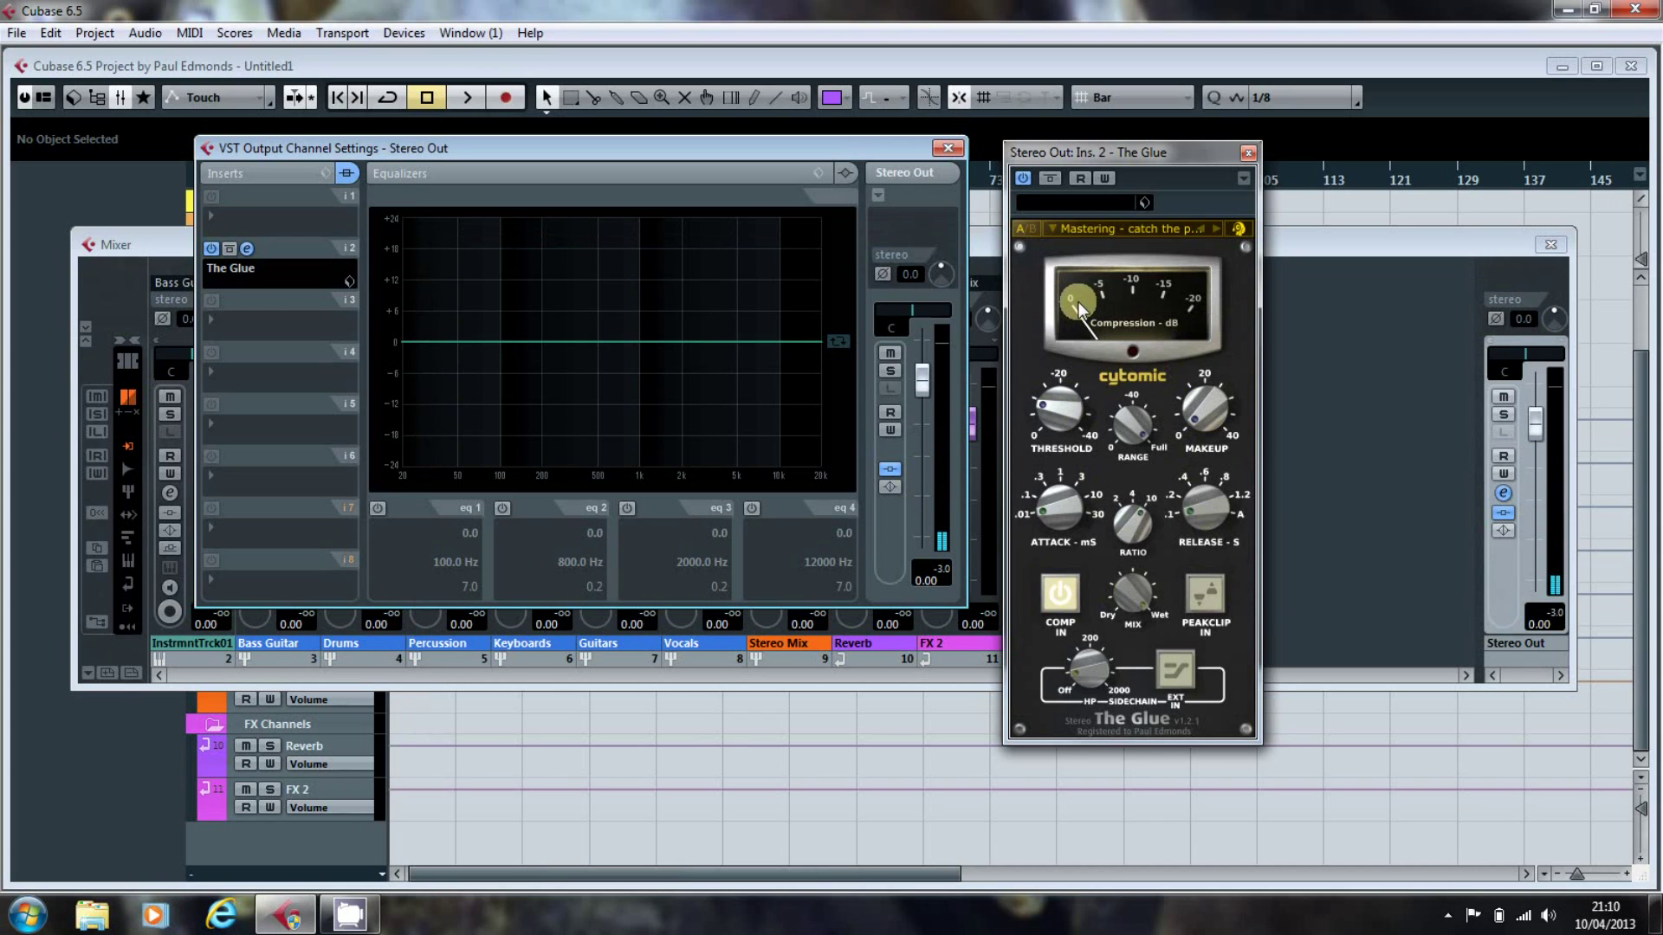
{"action": "left_click", "coordinate": [1248, 157]}
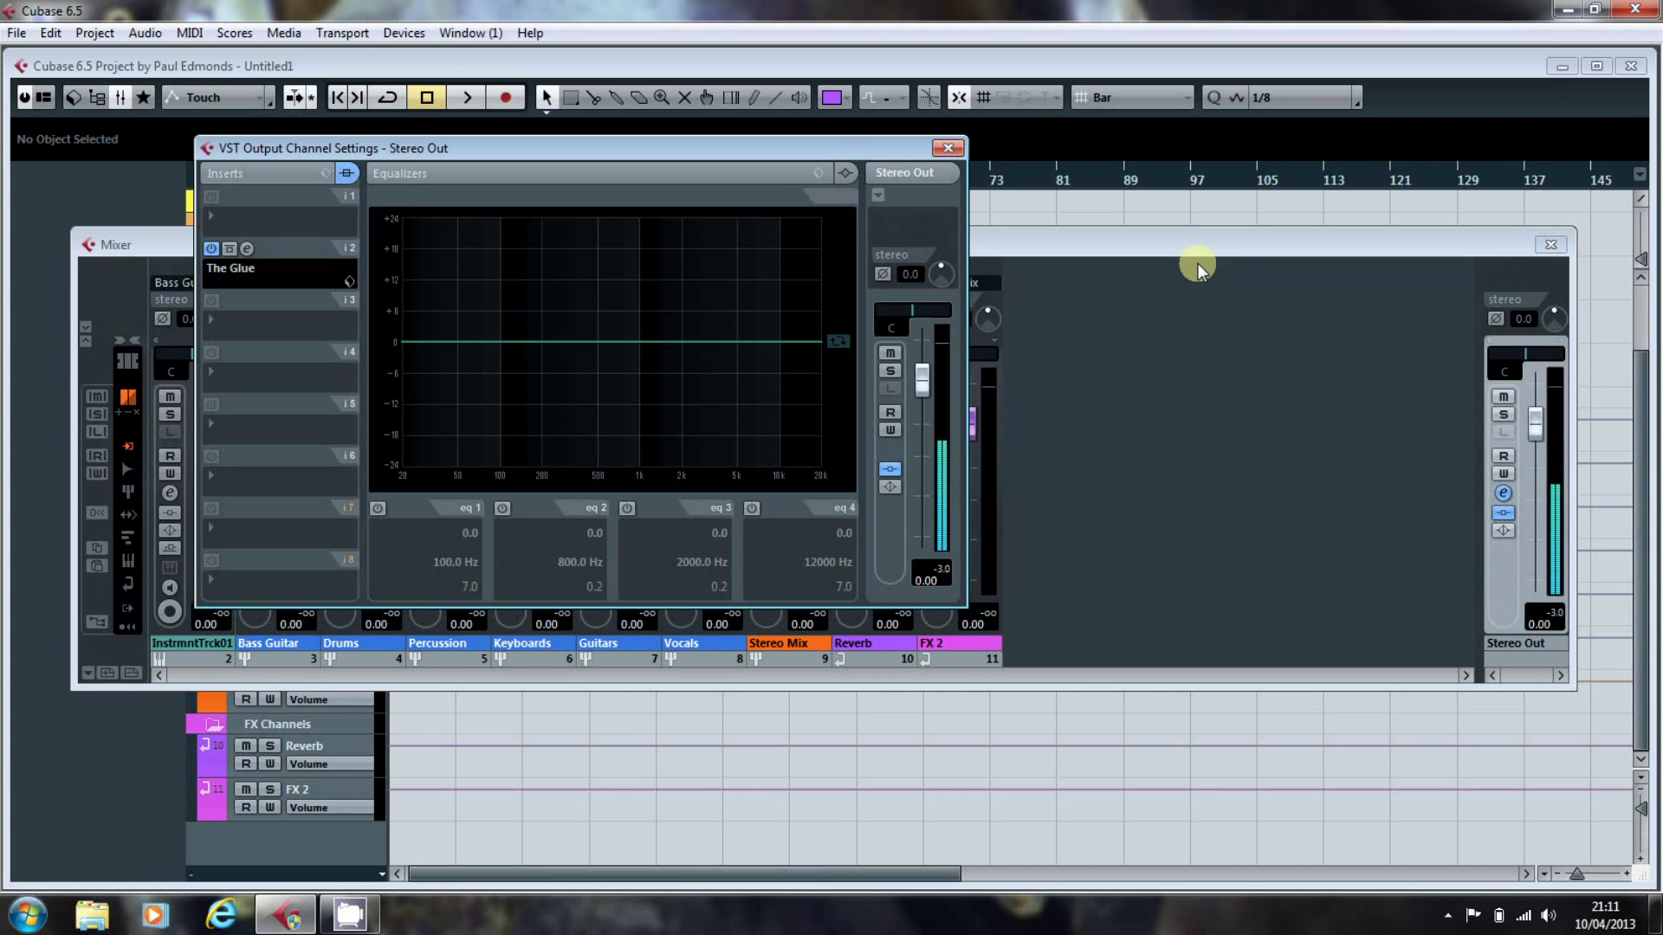
Step: Select the Bass Guitar through Vocals group channels and link them
{"action": "left_click", "coordinate": [946, 150]}
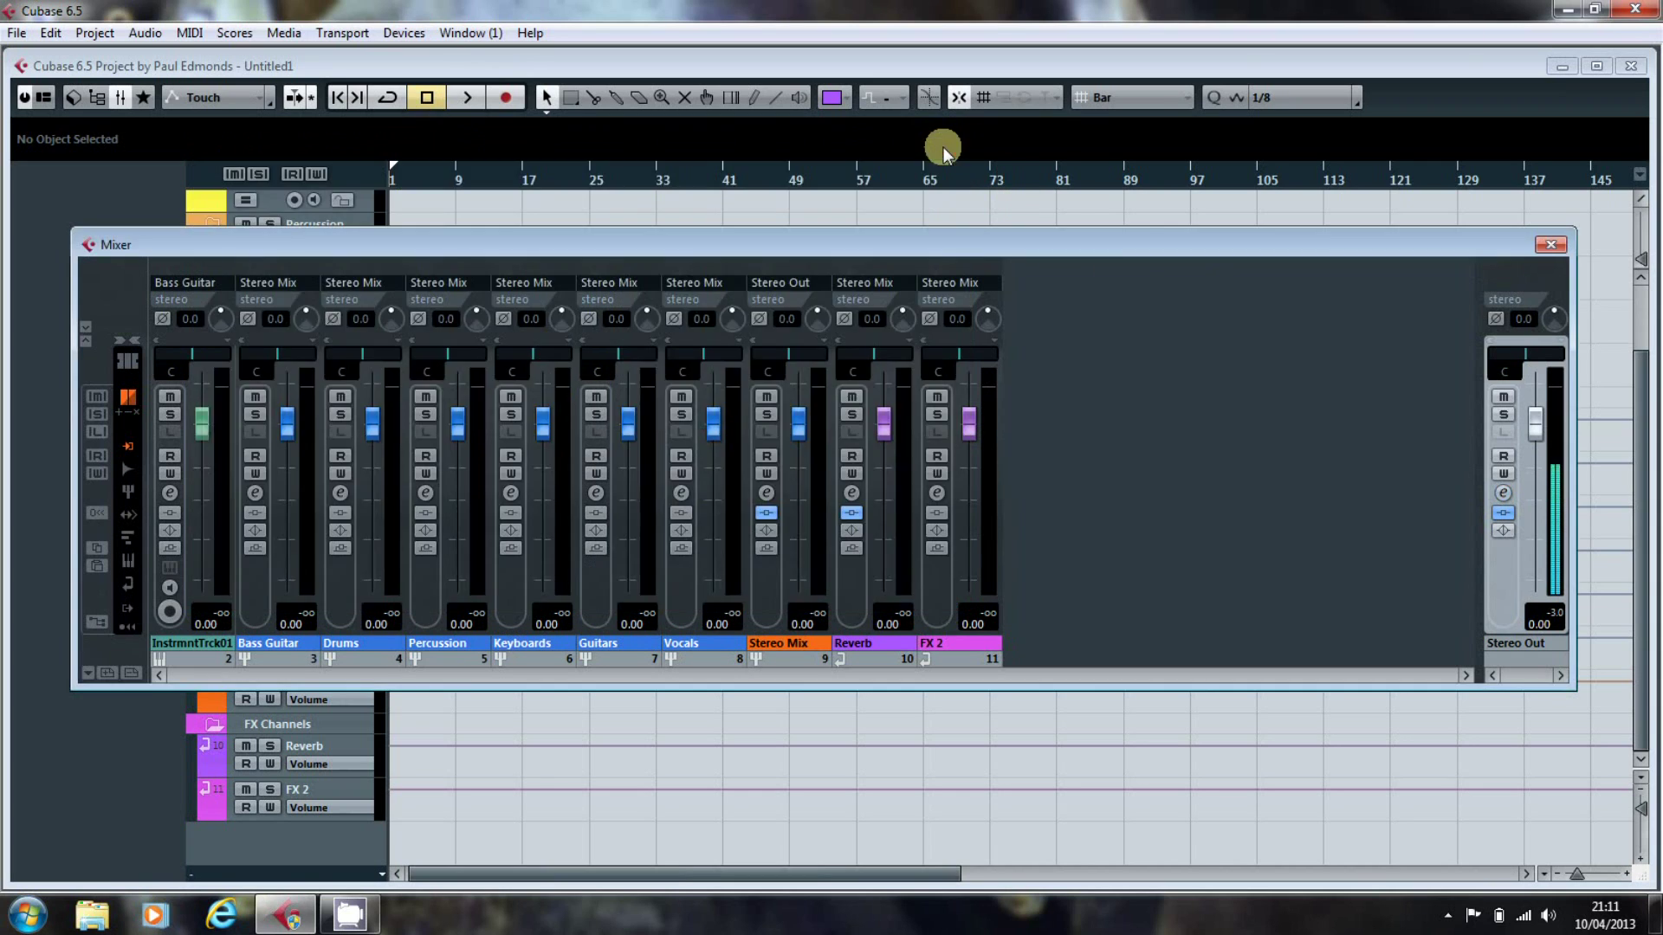
{"action": "left_click", "coordinate": [244, 593]}
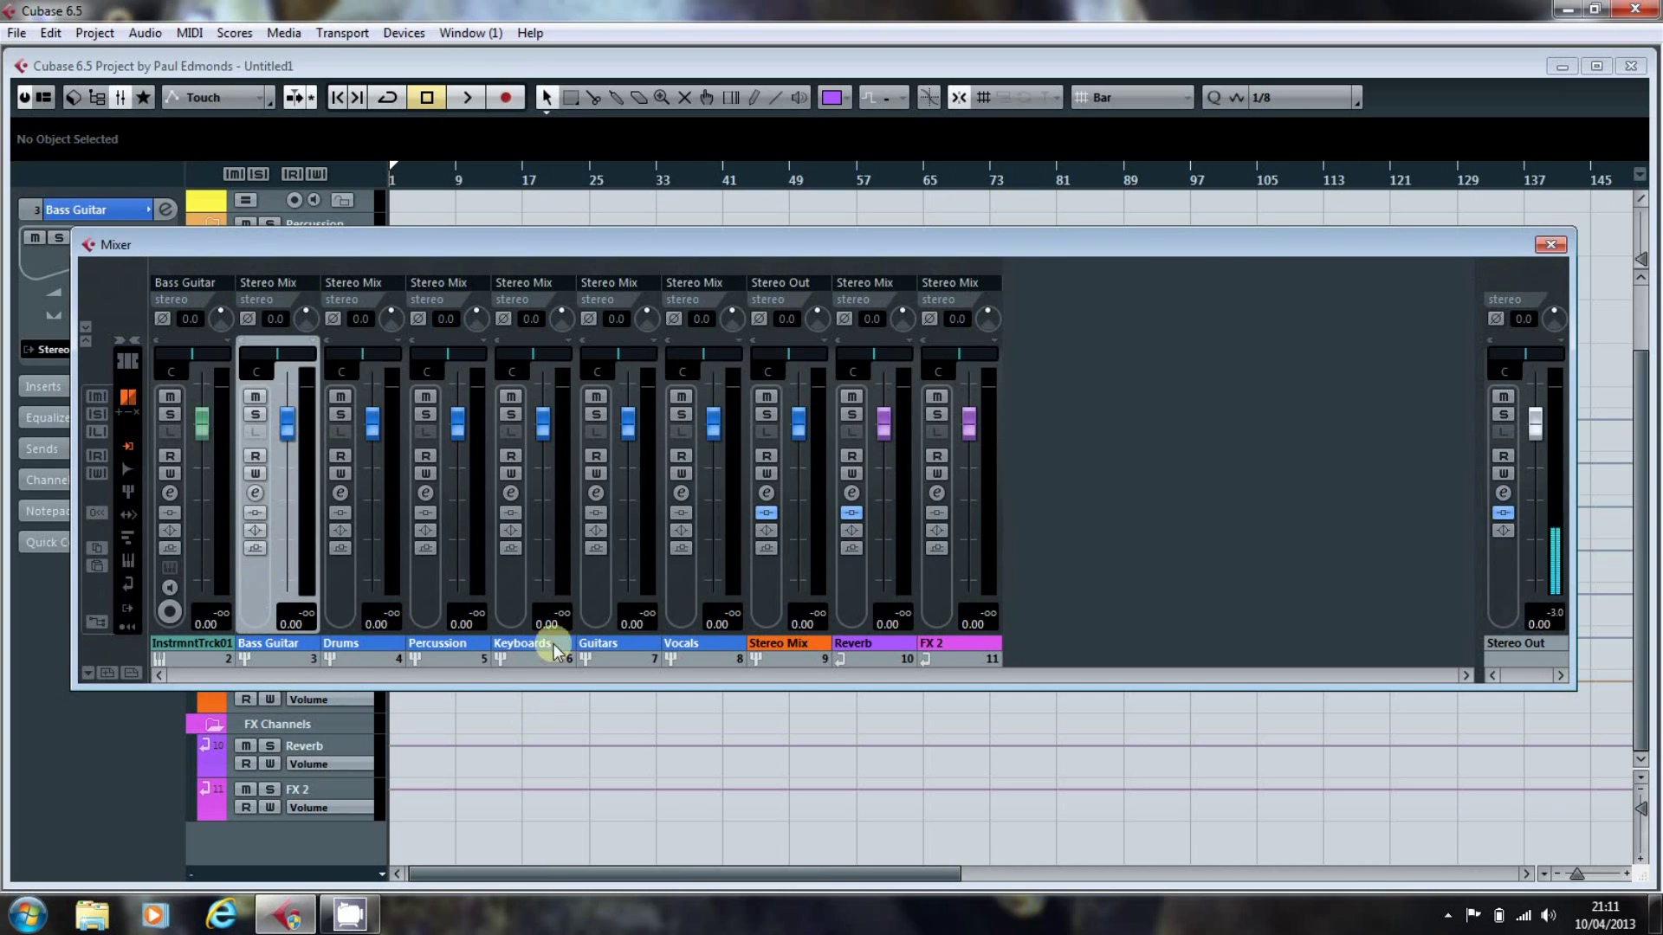
{"action": "left_click", "coordinate": [673, 590], "text": "shift"}
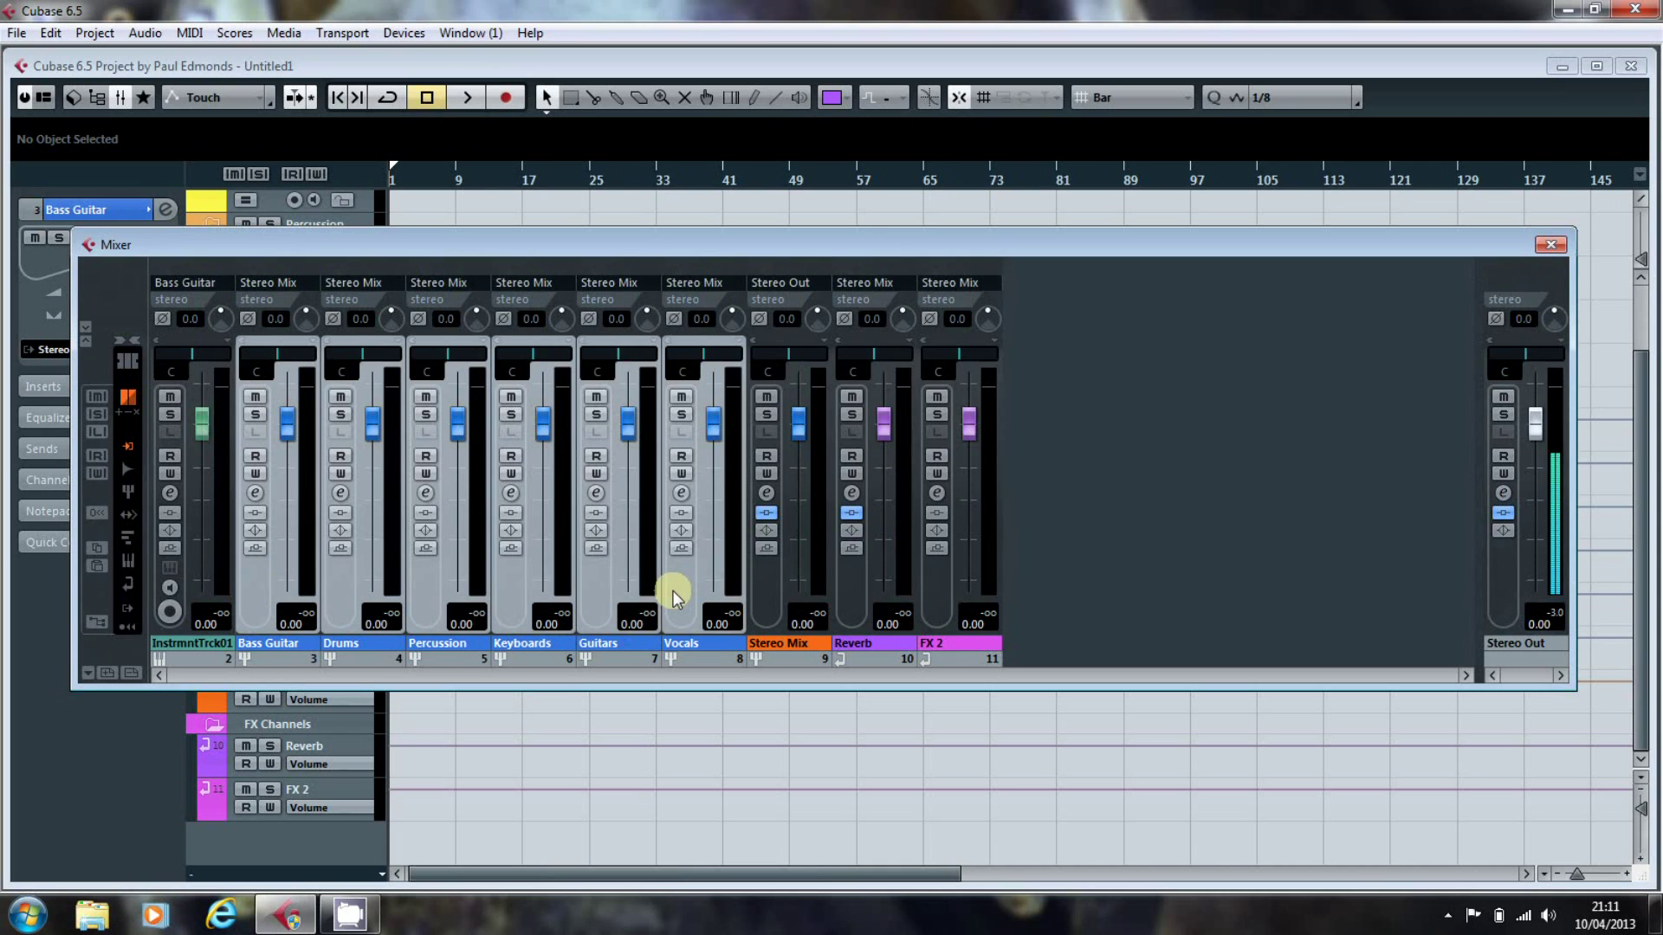
{"action": "right_click", "coordinate": [673, 591]}
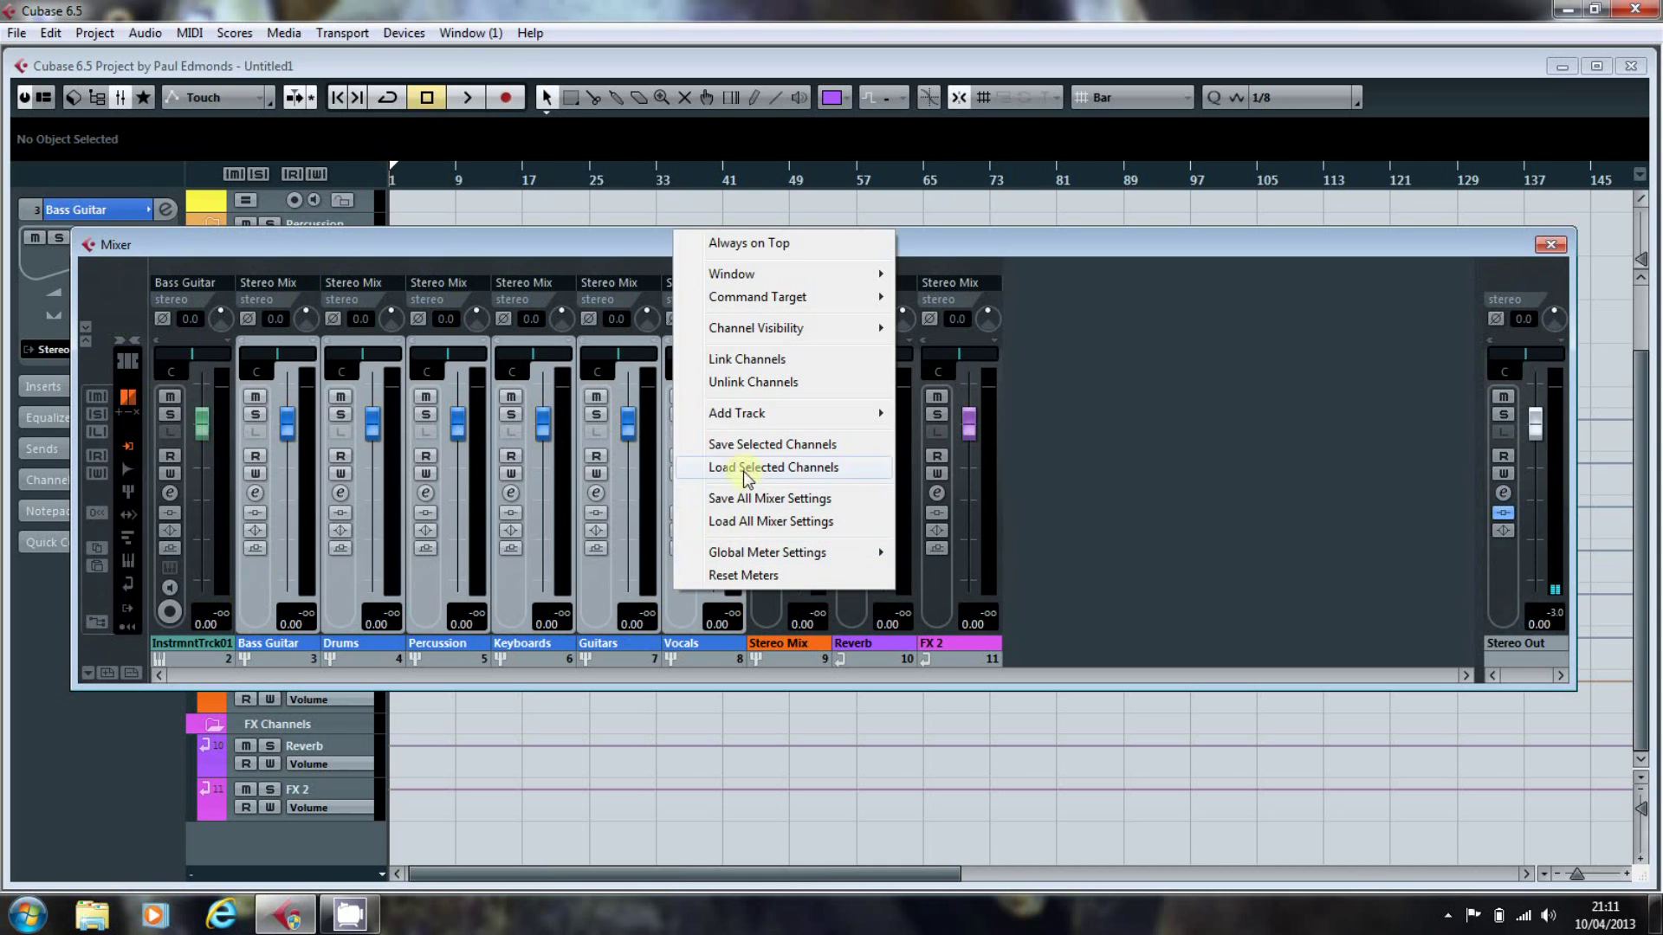
{"action": "left_click", "coordinate": [732, 360]}
Step: Set the linked group channel levels to -6 dB, then unlink the channels
{"action": "left_click_drag", "start_coordinate": [710, 430], "coordinate": [719, 476]}
{"action": "left_click", "coordinate": [736, 626]}
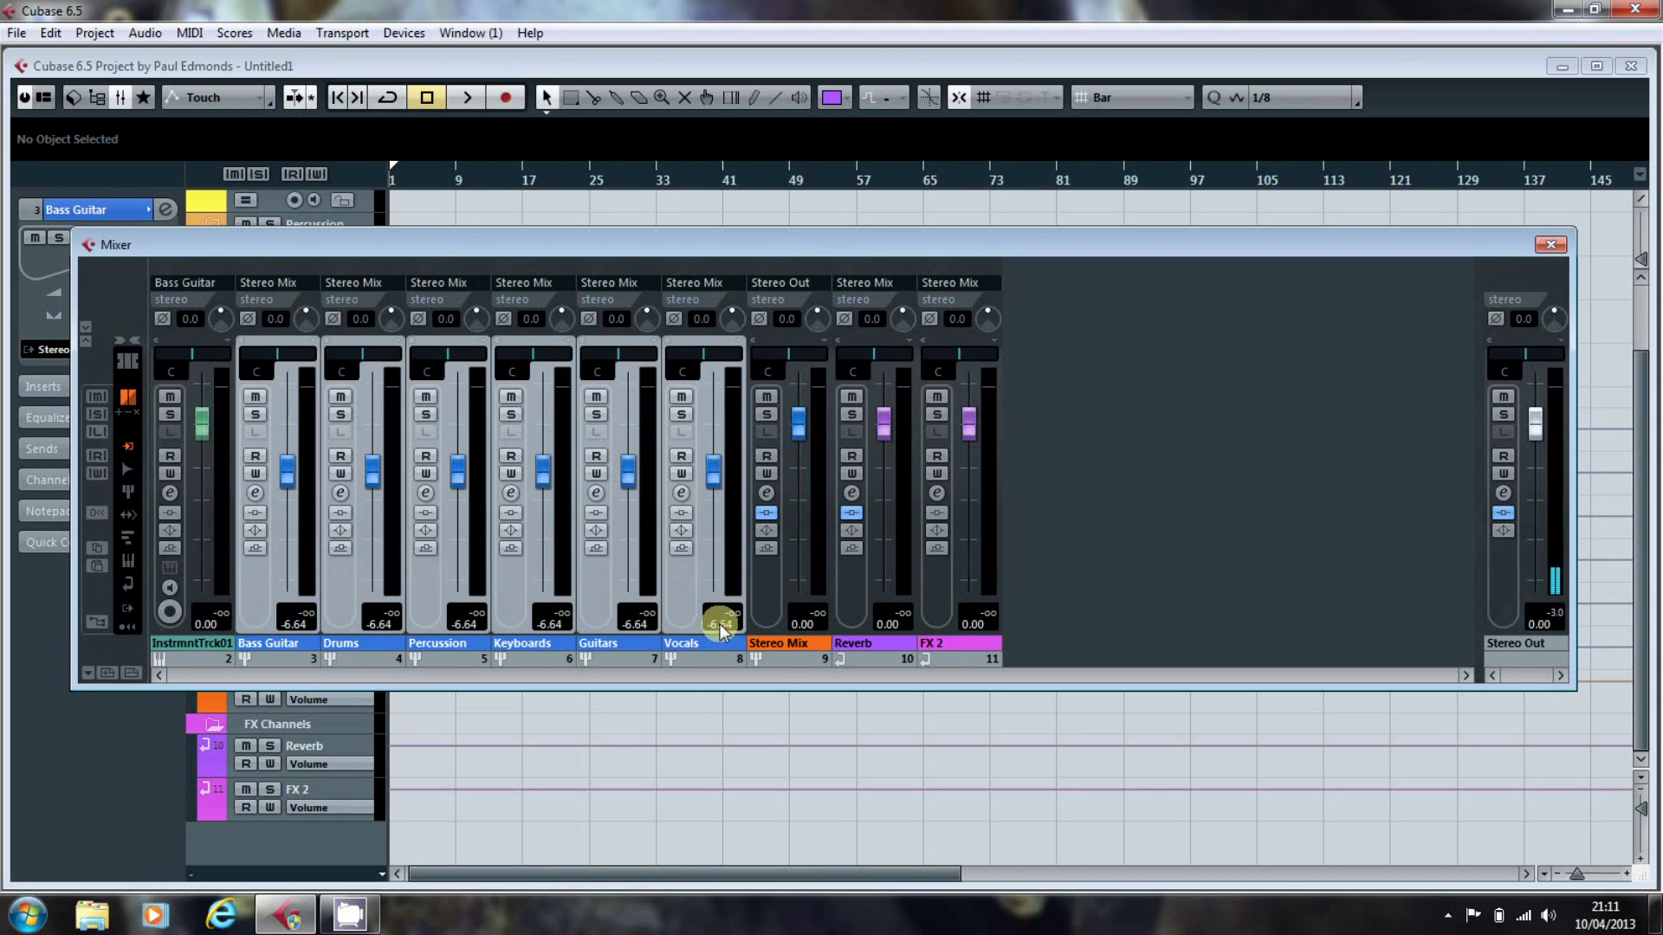
{"action": "type", "text": "-6"}
{"action": "key", "text": "Return"}
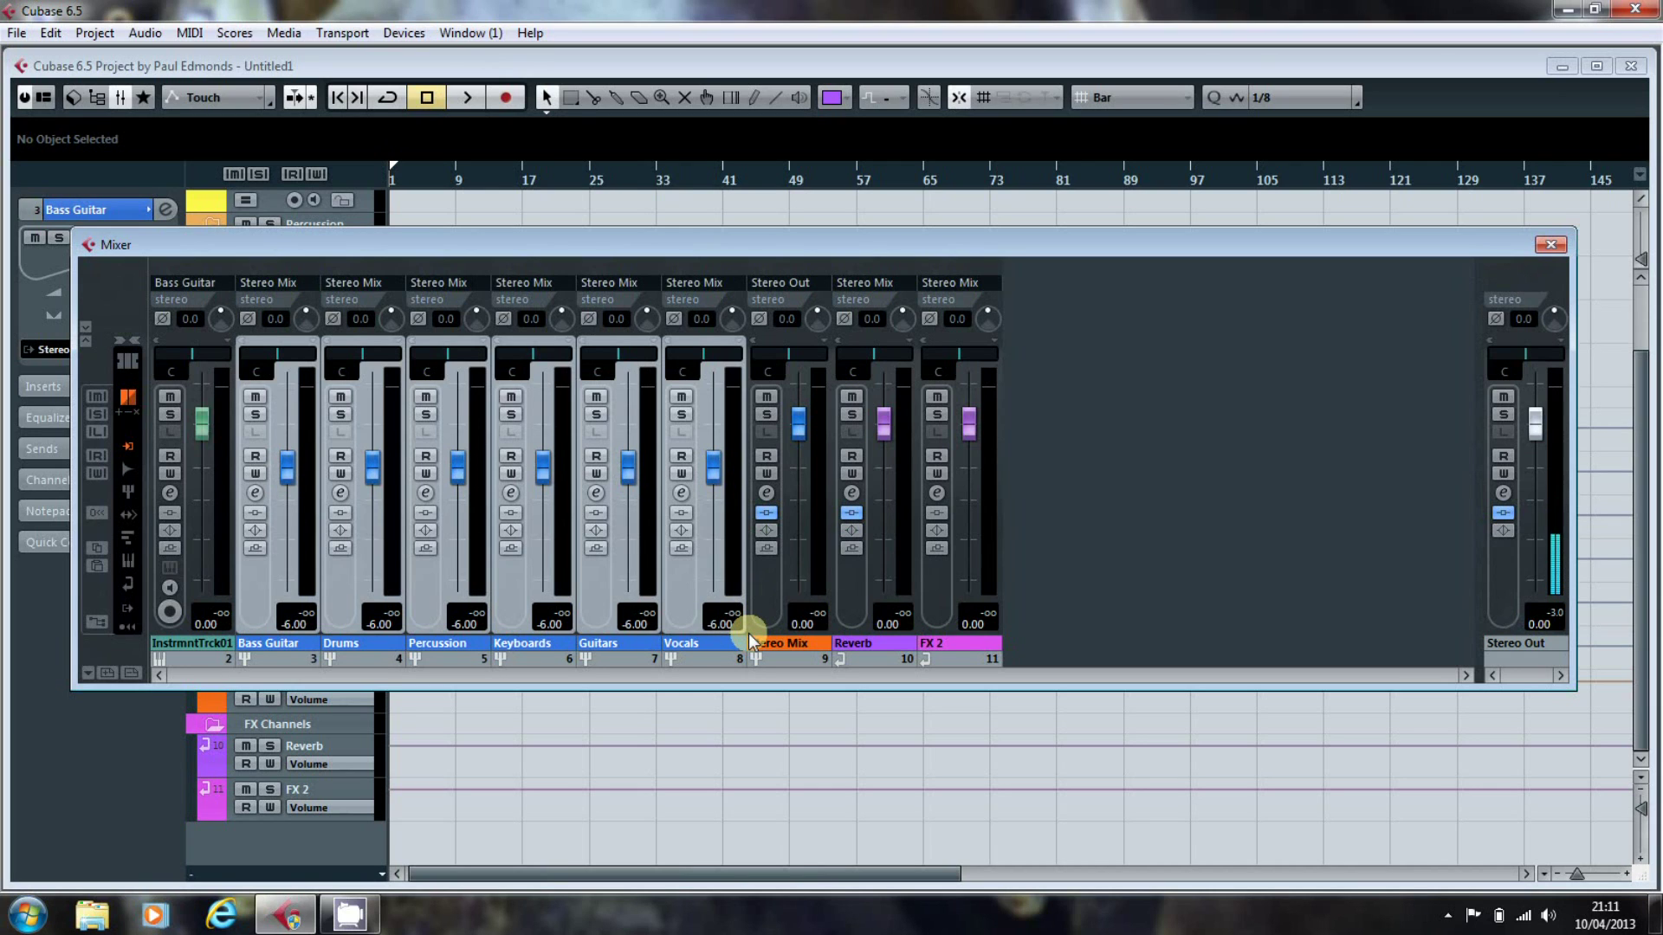
{"action": "right_click", "coordinate": [703, 578]}
{"action": "left_click", "coordinate": [818, 371]}
Step: Begin saving the project as a template with the Production template category
{"action": "left_click", "coordinate": [1550, 244]}
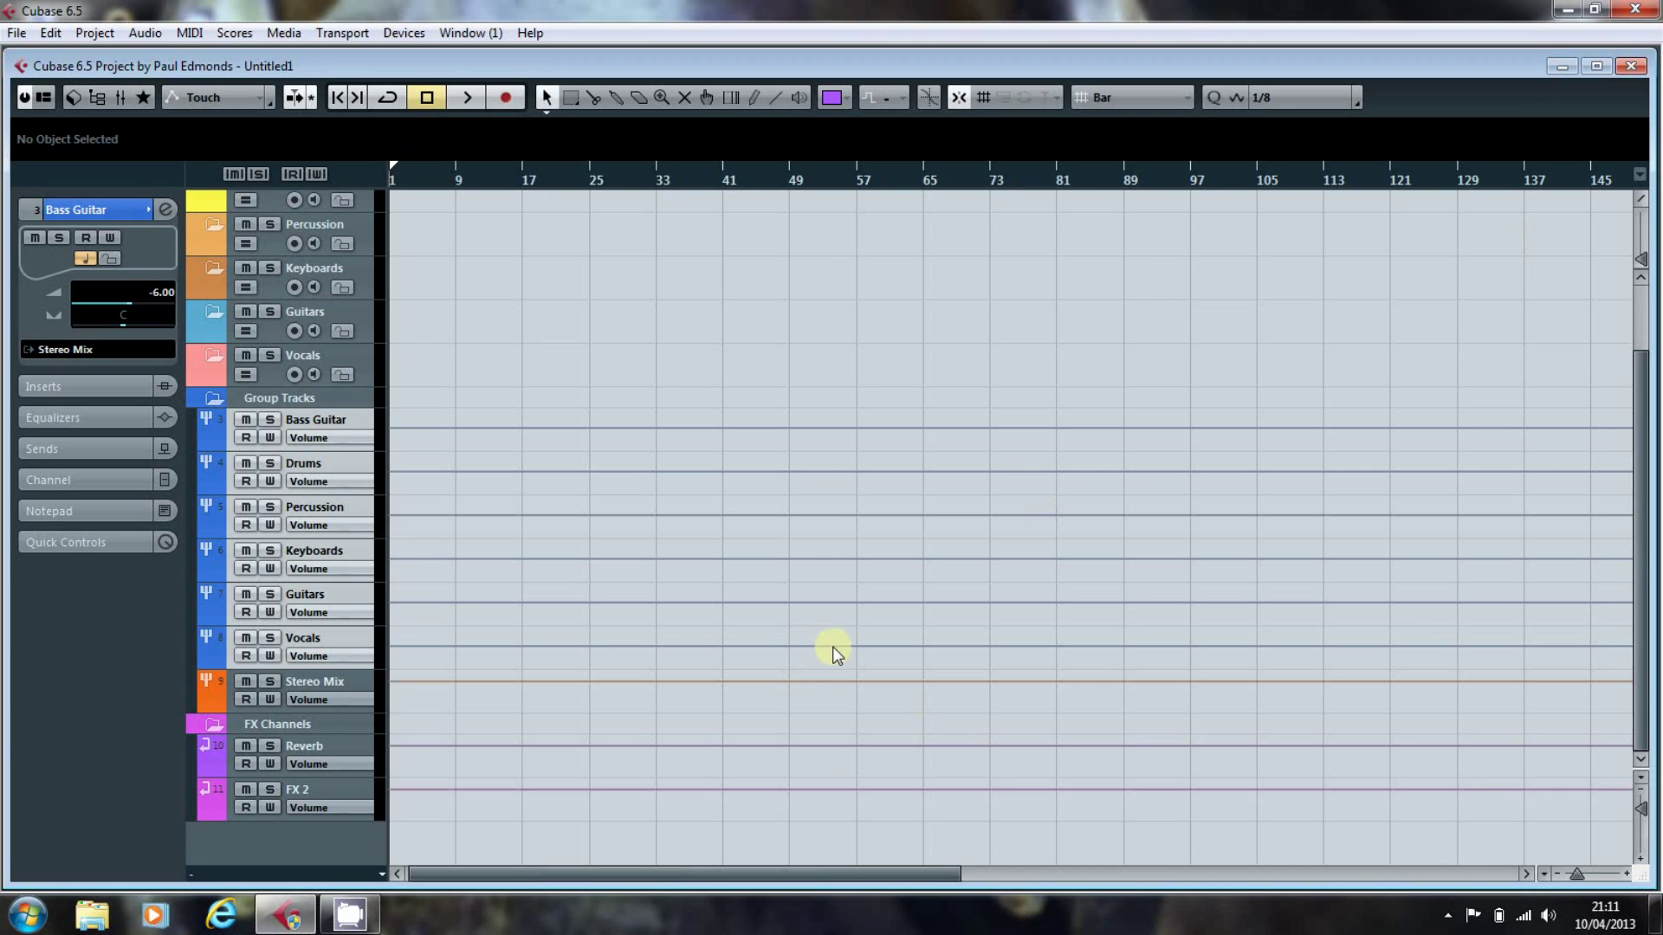
{"action": "left_click", "coordinate": [19, 35]}
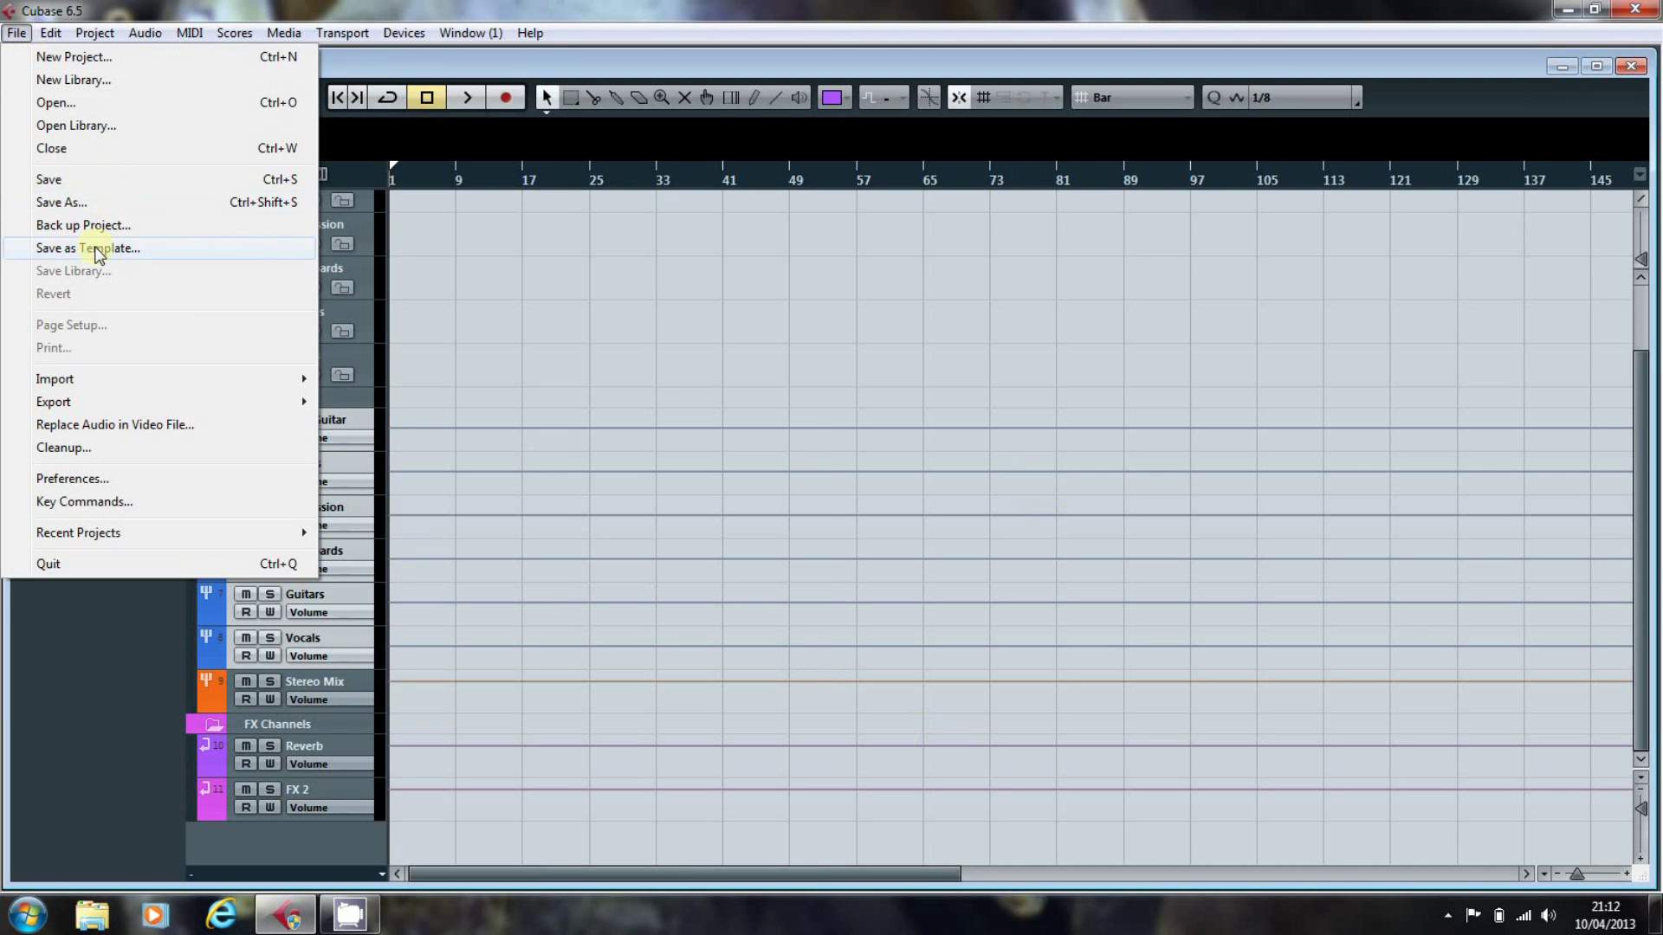
{"action": "left_click", "coordinate": [98, 250]}
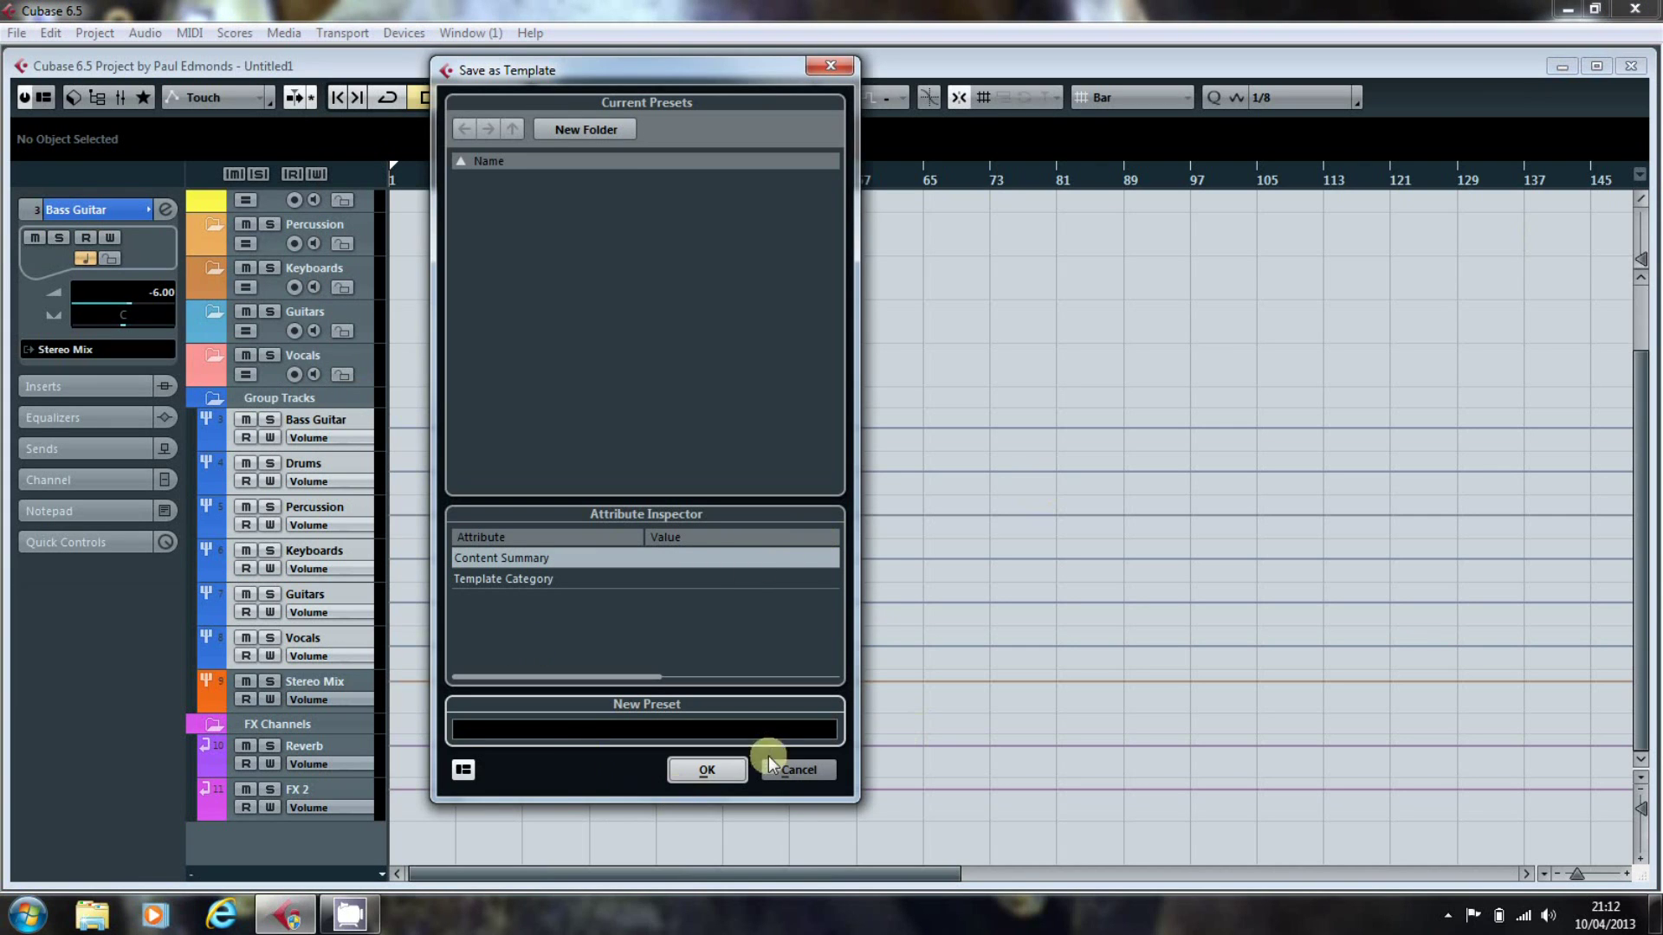
{"action": "left_click", "coordinate": [463, 771]}
{"action": "left_click", "coordinate": [462, 578]}
{"action": "left_click", "coordinate": [496, 580]}
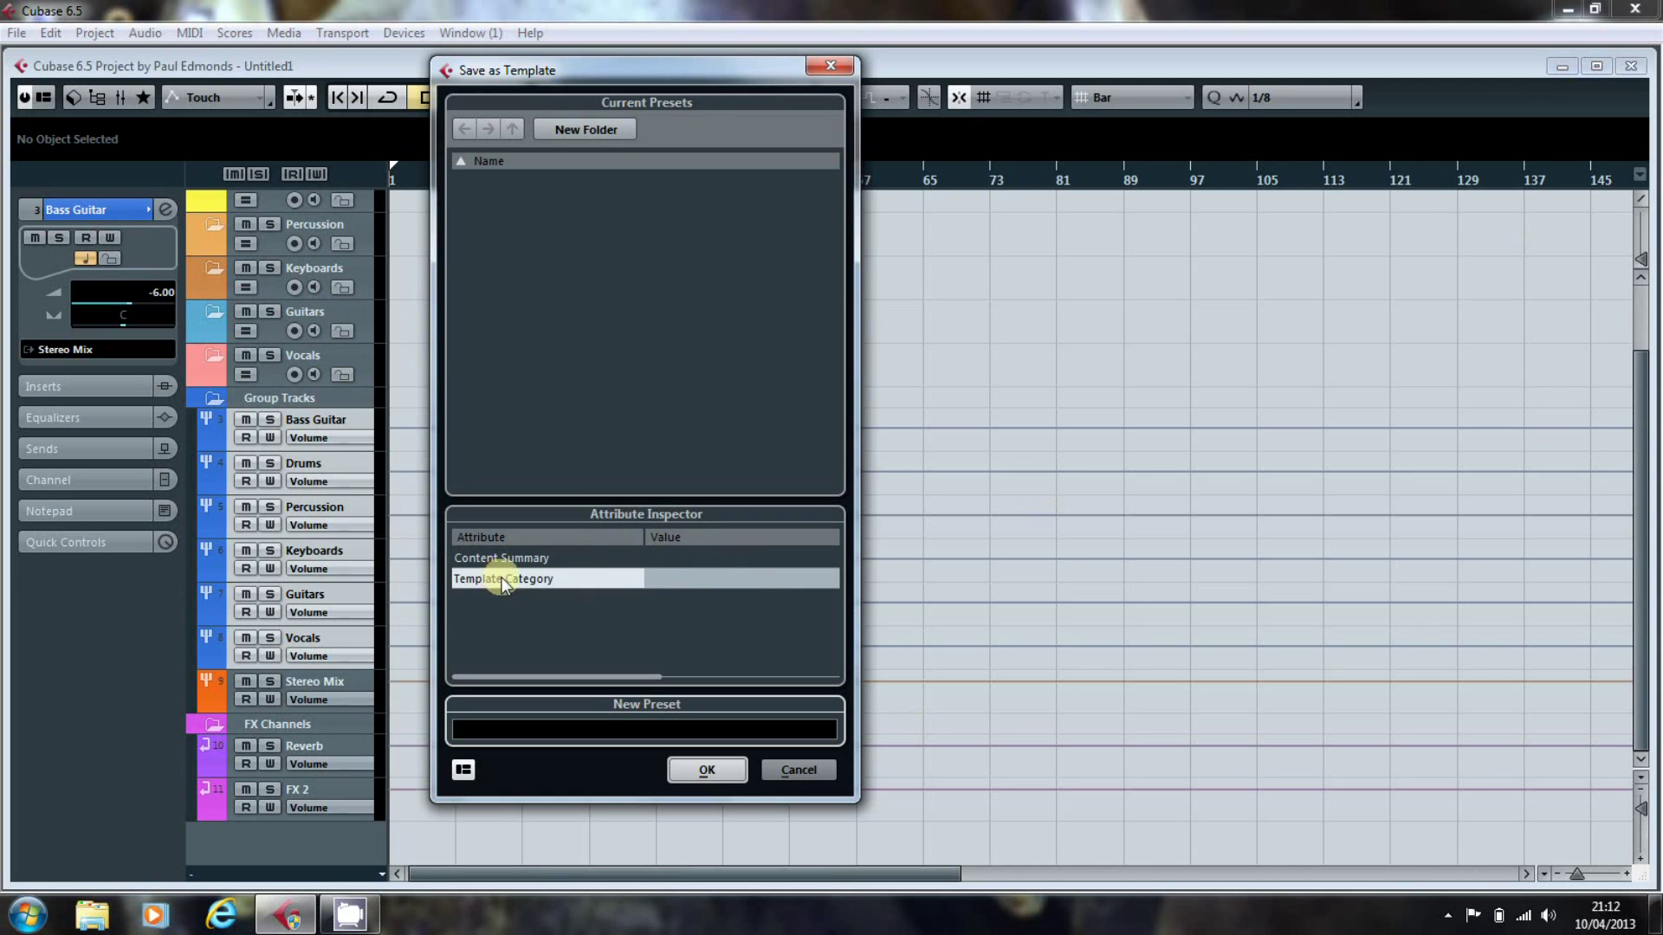
{"action": "left_click", "coordinate": [726, 575]}
{"action": "left_click", "coordinate": [725, 575]}
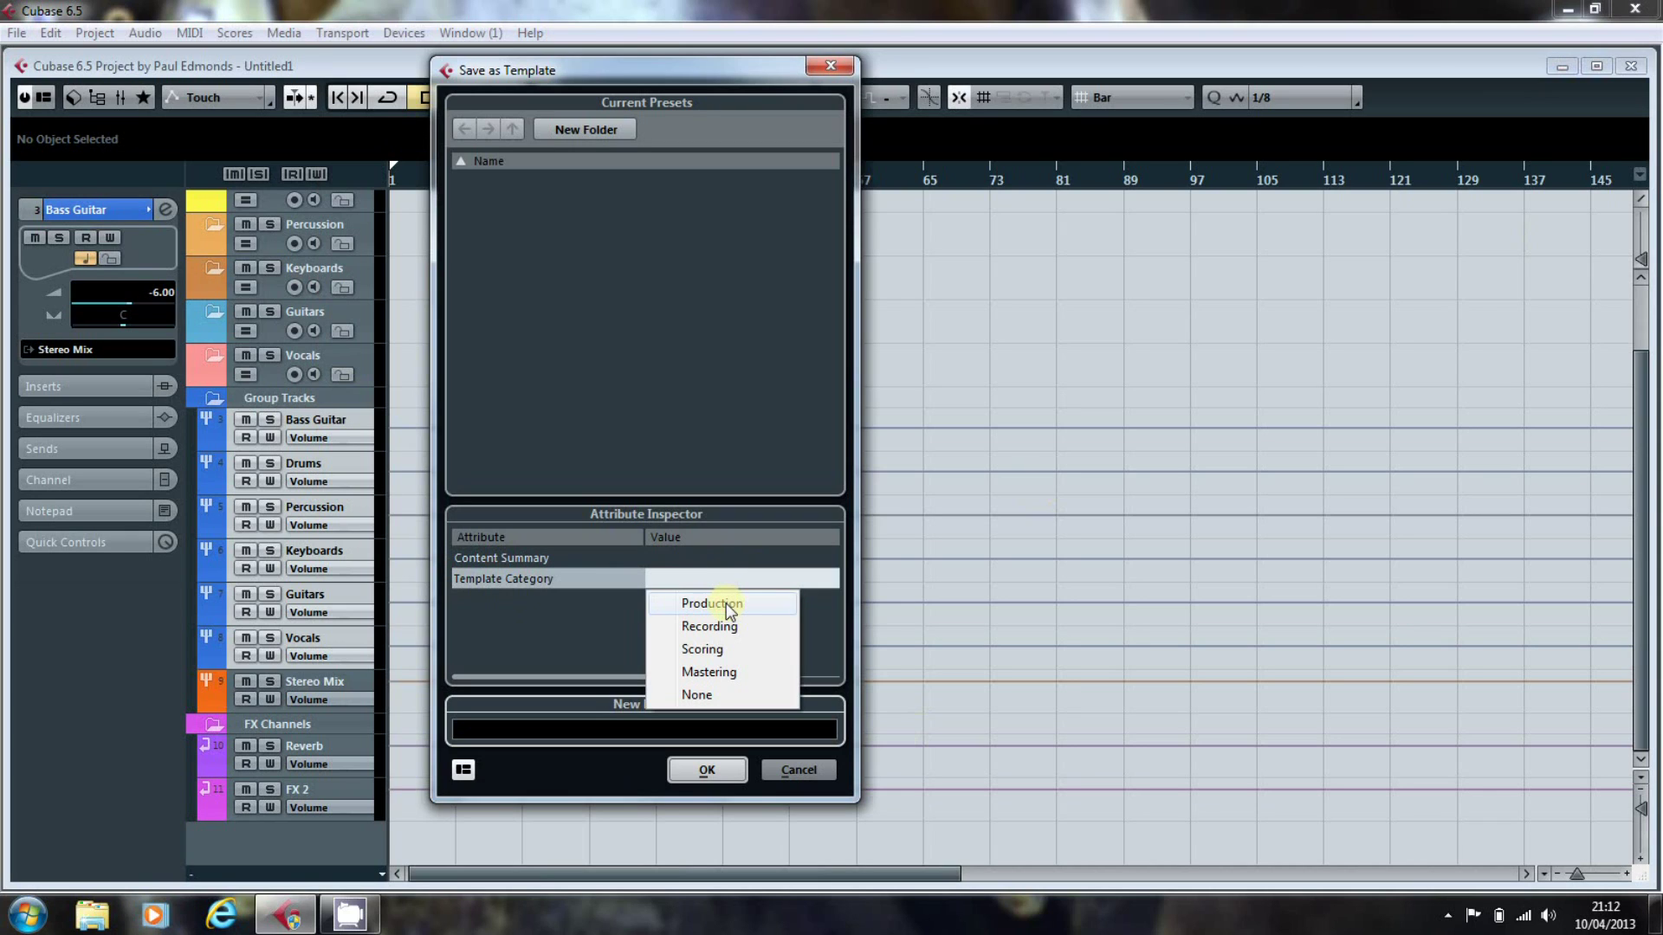
{"action": "left_click", "coordinate": [726, 603]}
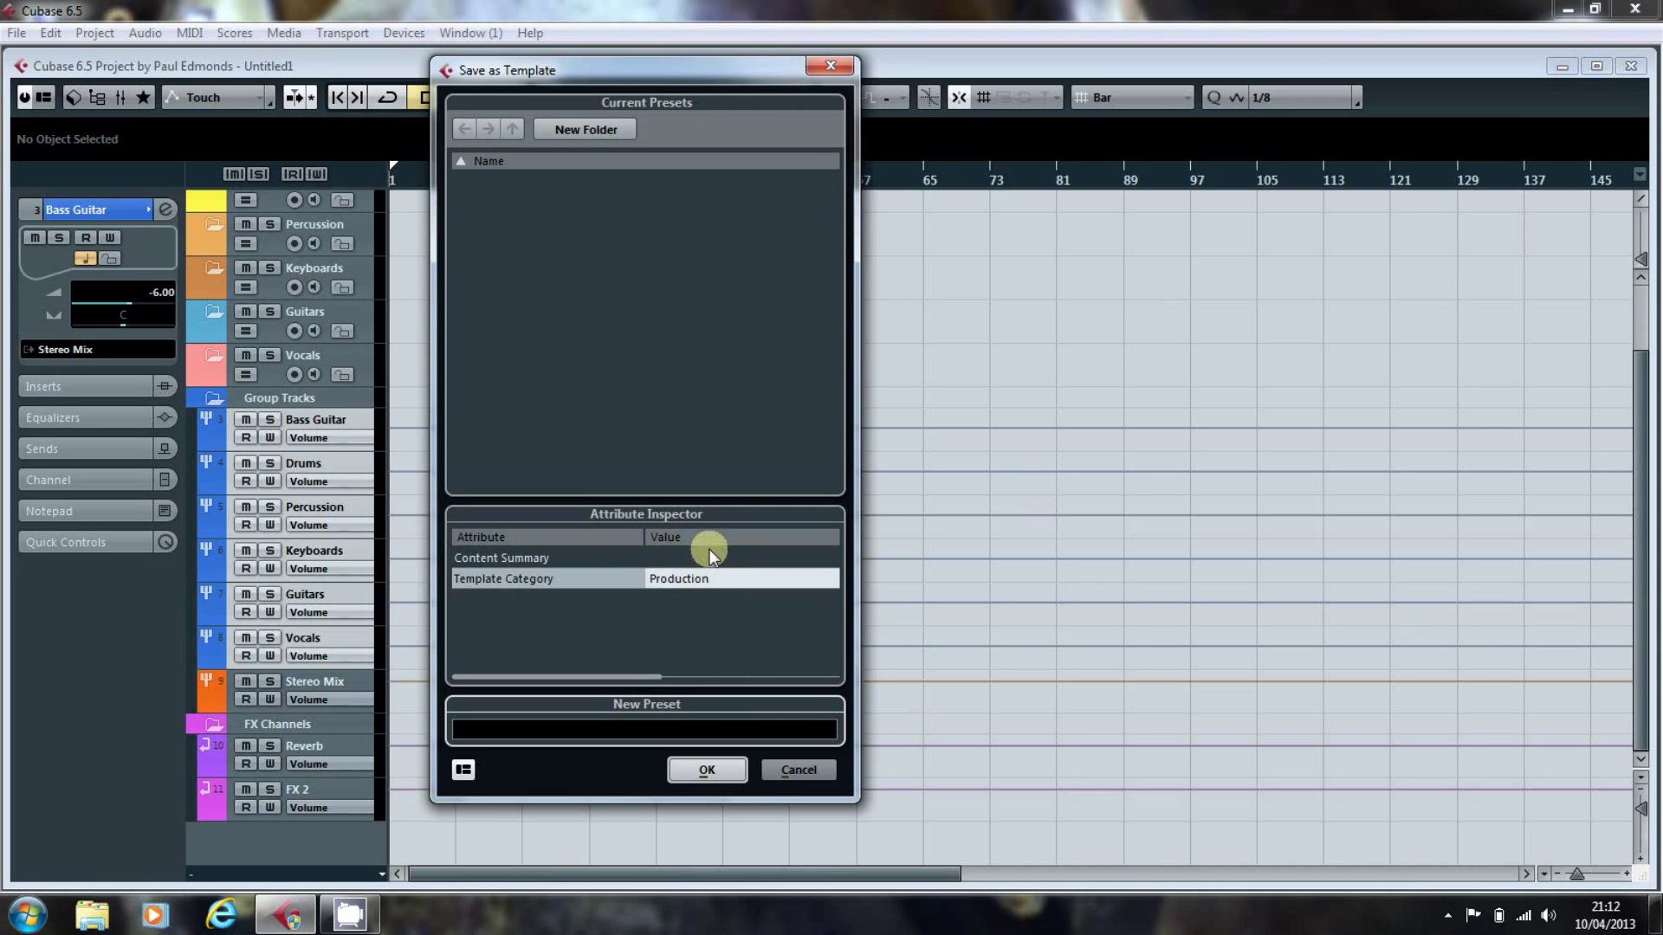
Step: Name the template 'PDE Song Template' and save it
{"action": "left_click", "coordinate": [646, 729]}
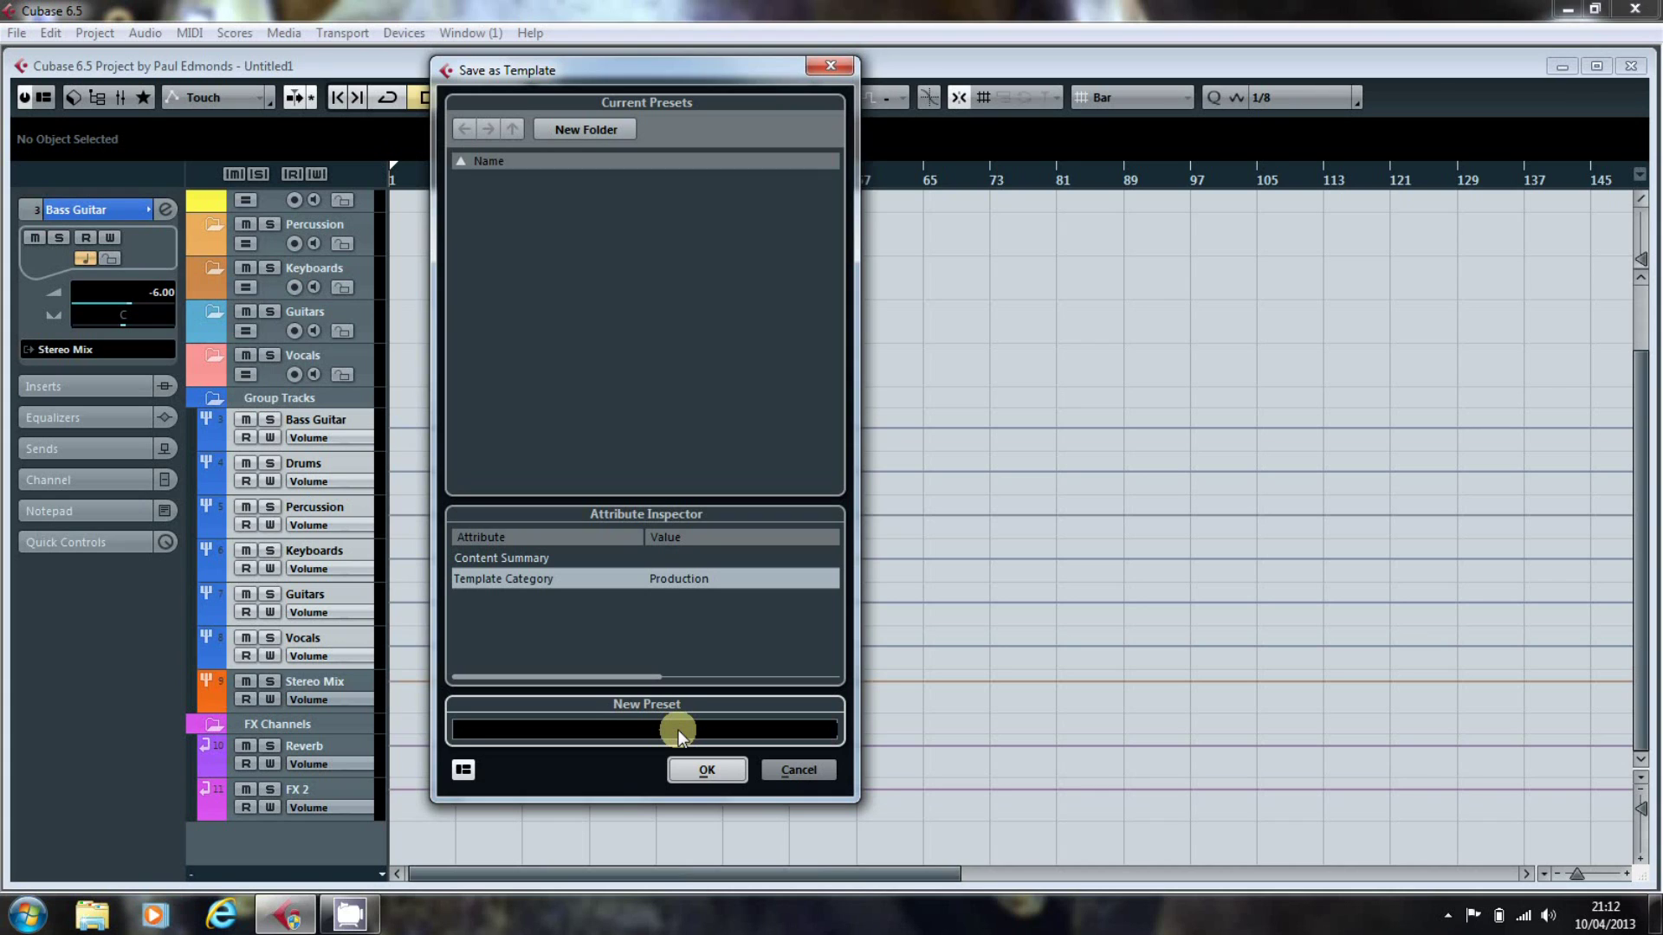
{"action": "type", "text": "PDE Song Template"}
{"action": "left_click", "coordinate": [715, 778]}
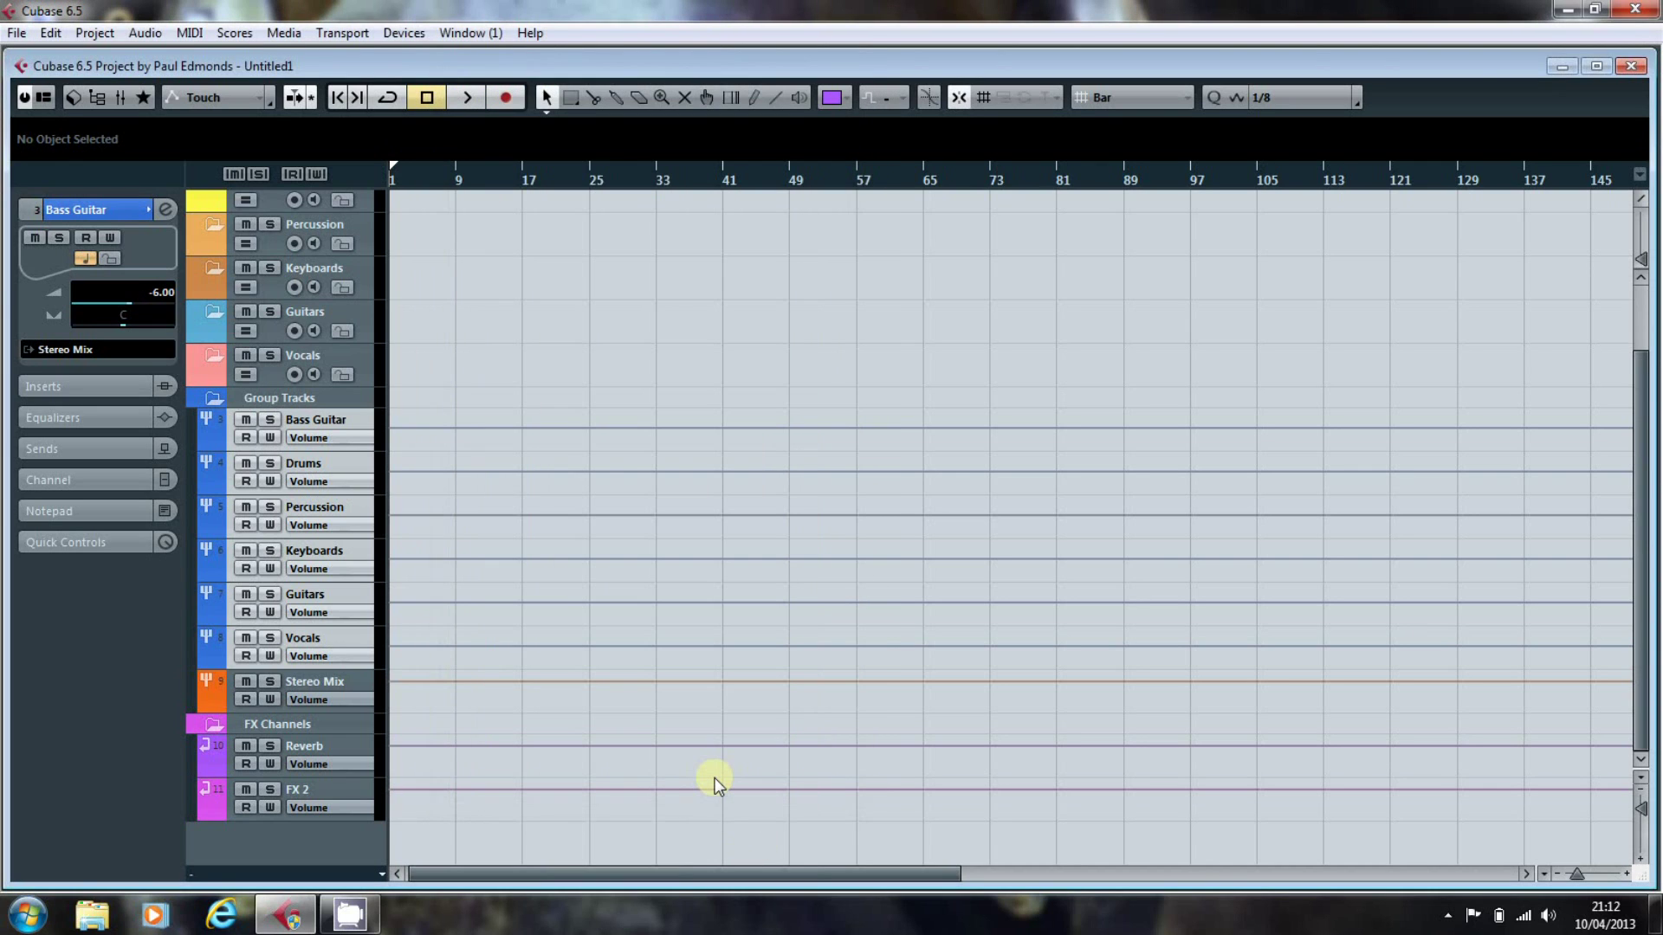